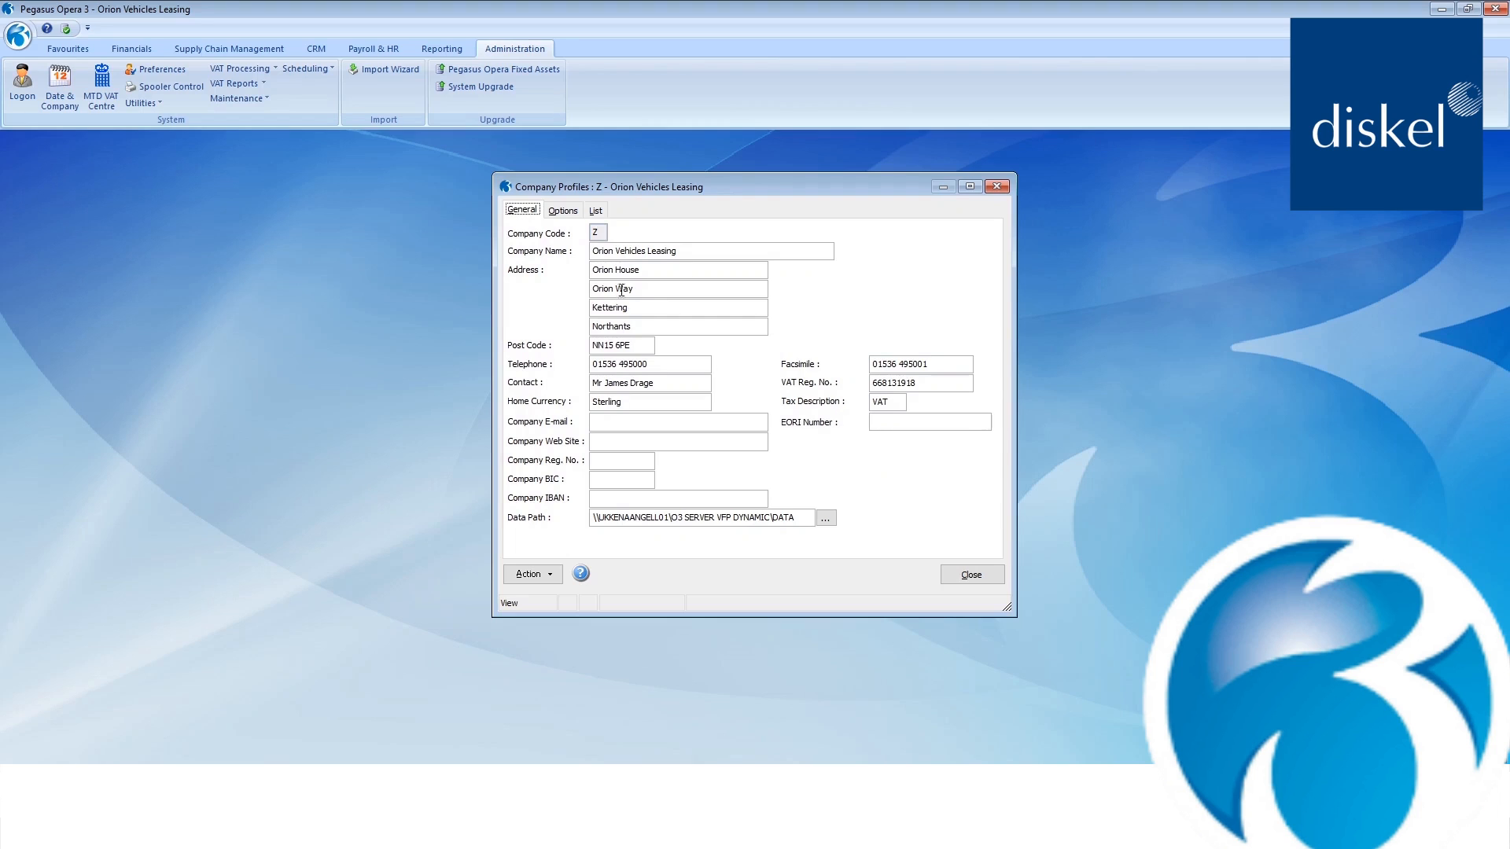
Review the application, link and VAT options in the company profile, and close it.
left_click(563, 212)
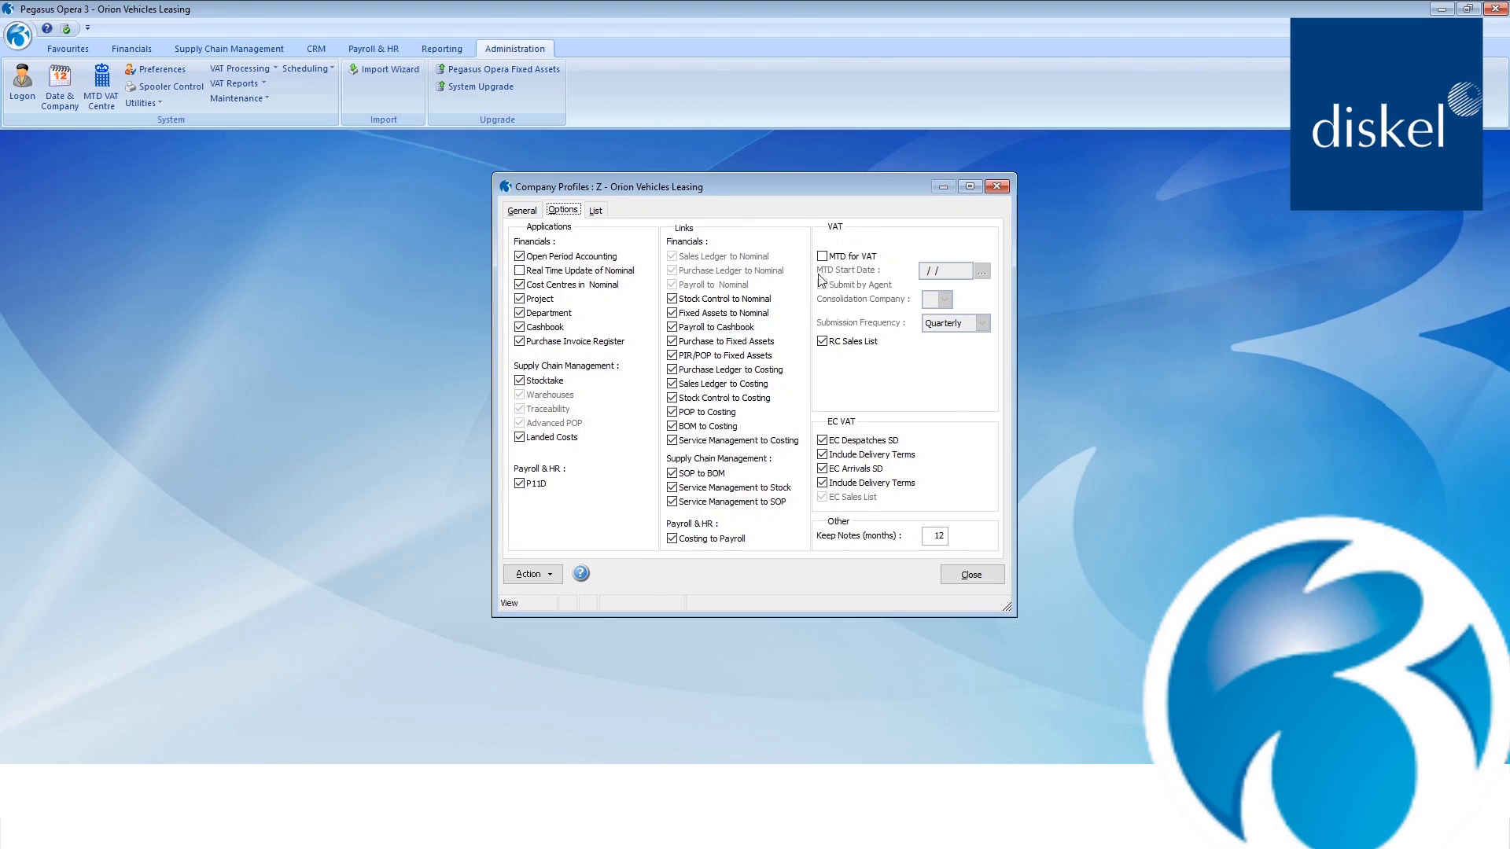
left_click(970, 575)
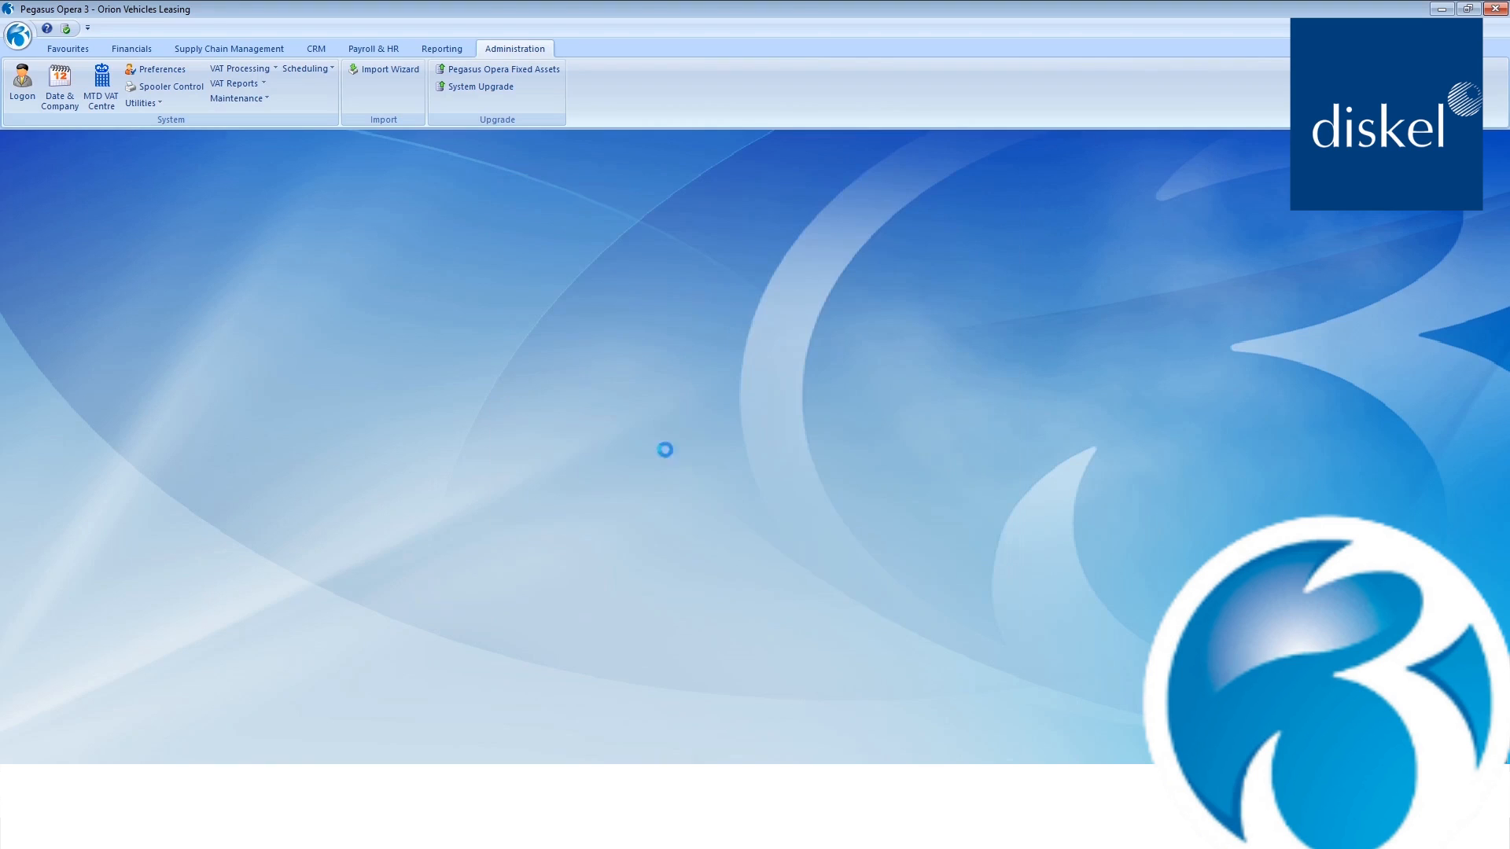
Open the VAT codes from VAT processing and review the settings of the PVA Vat Adjustment code.
left_click(253, 69)
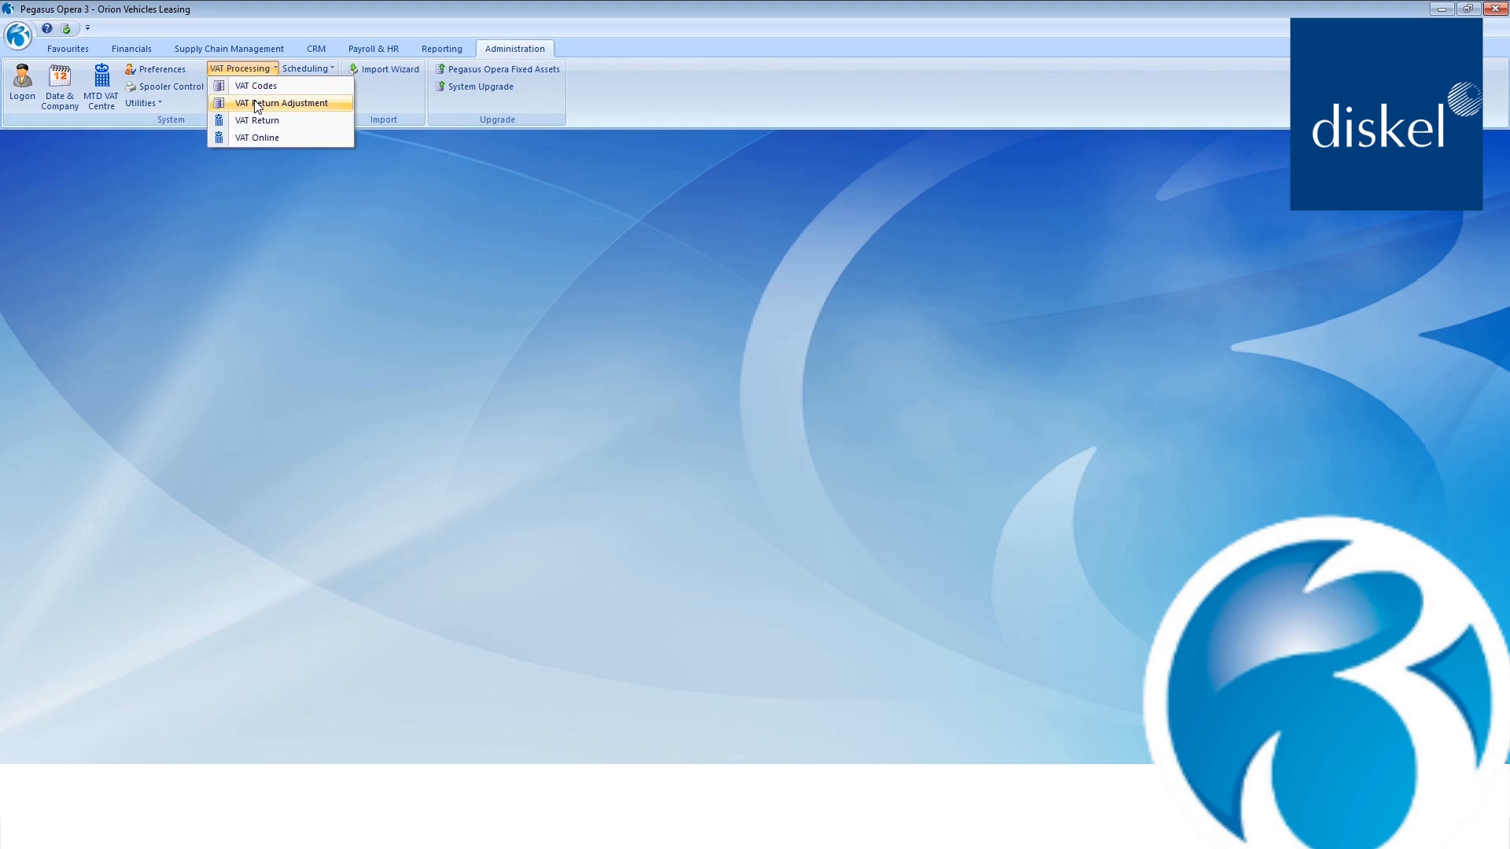
left_click(254, 103)
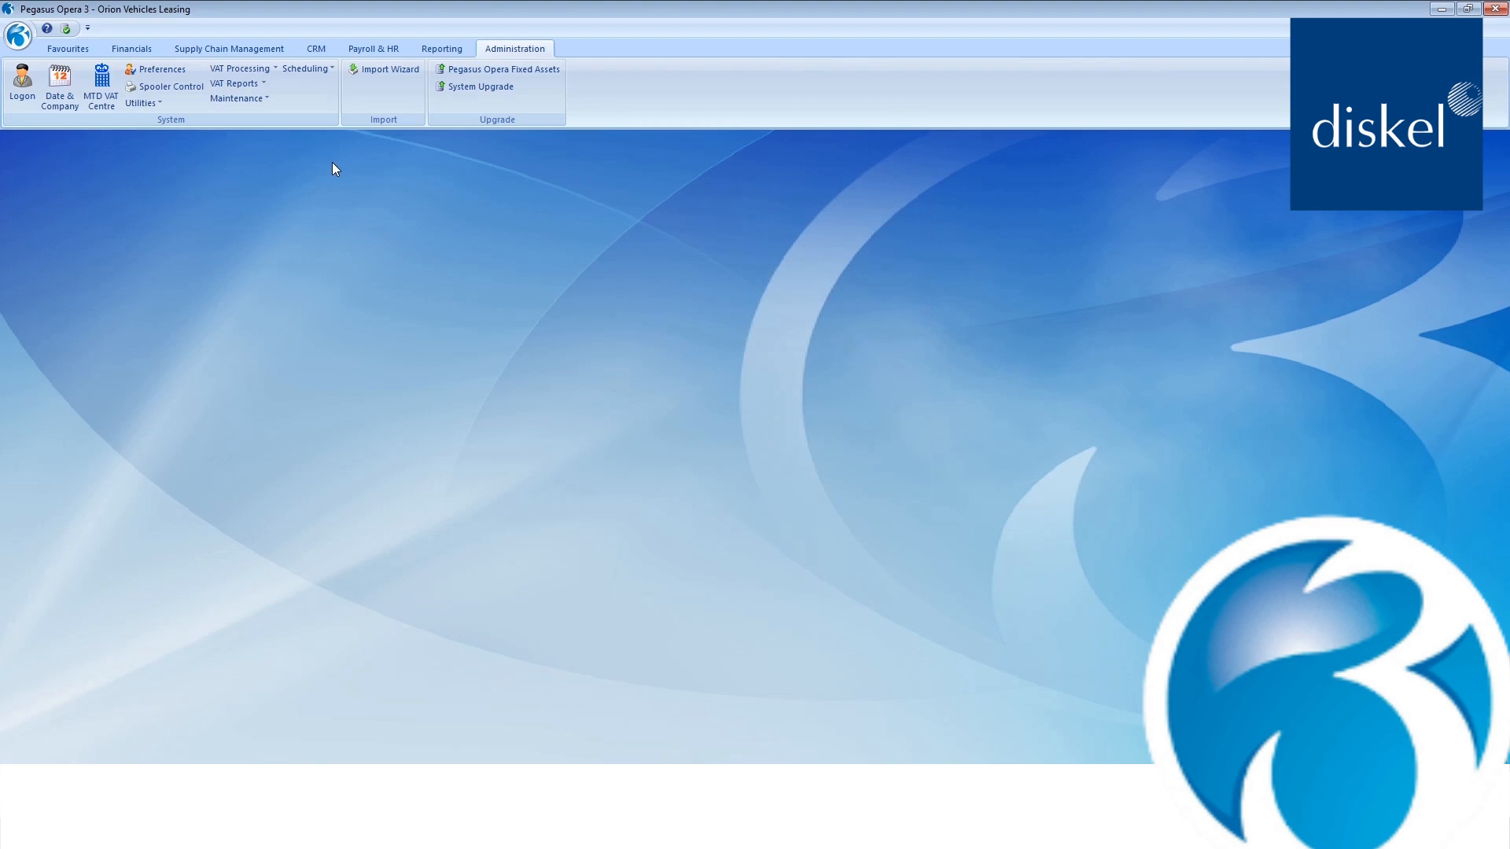
left_click(244, 68)
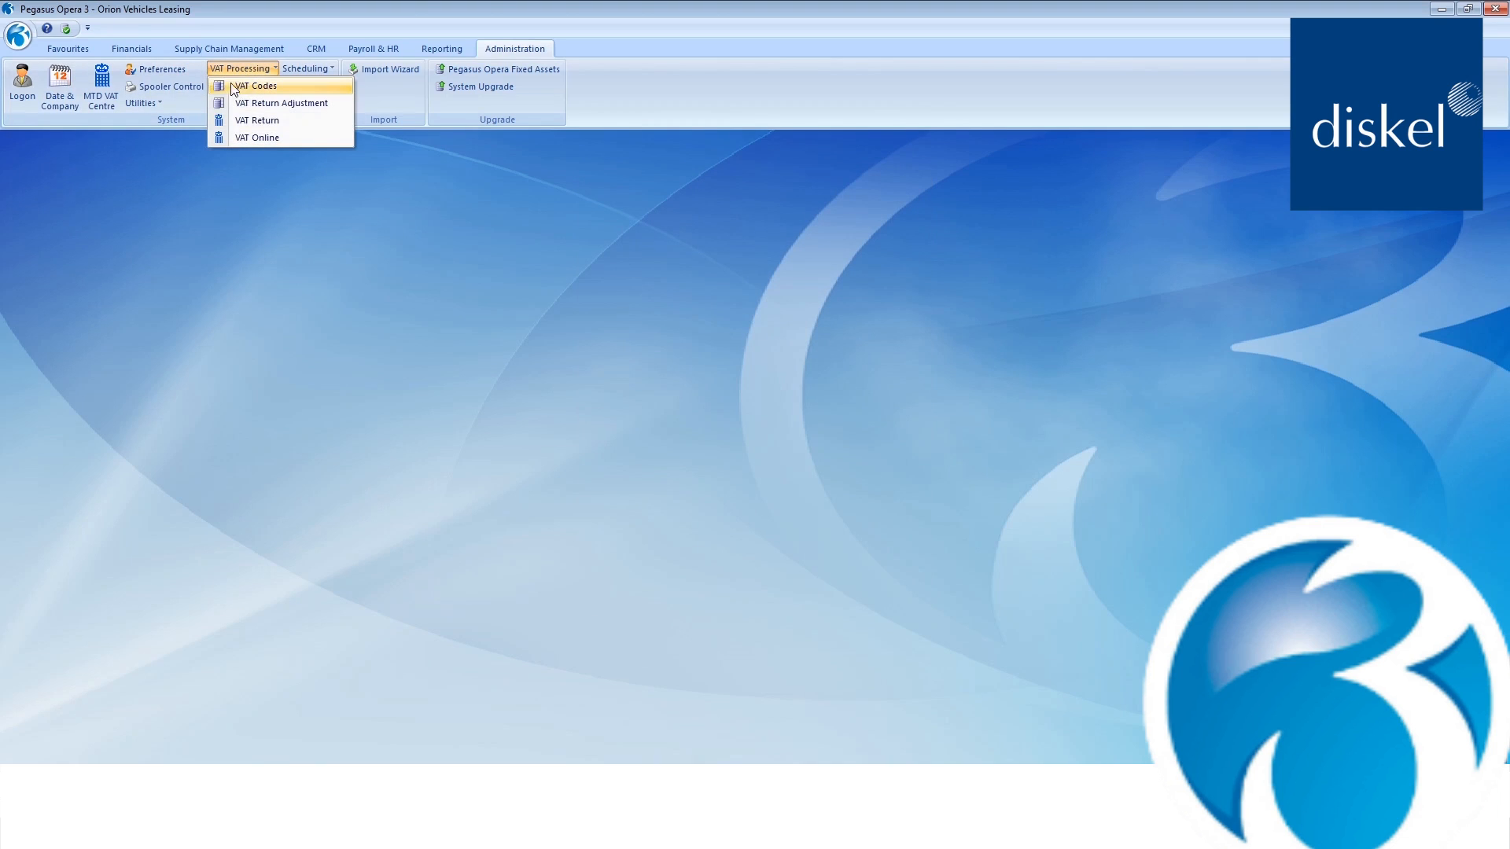
left_click(244, 86)
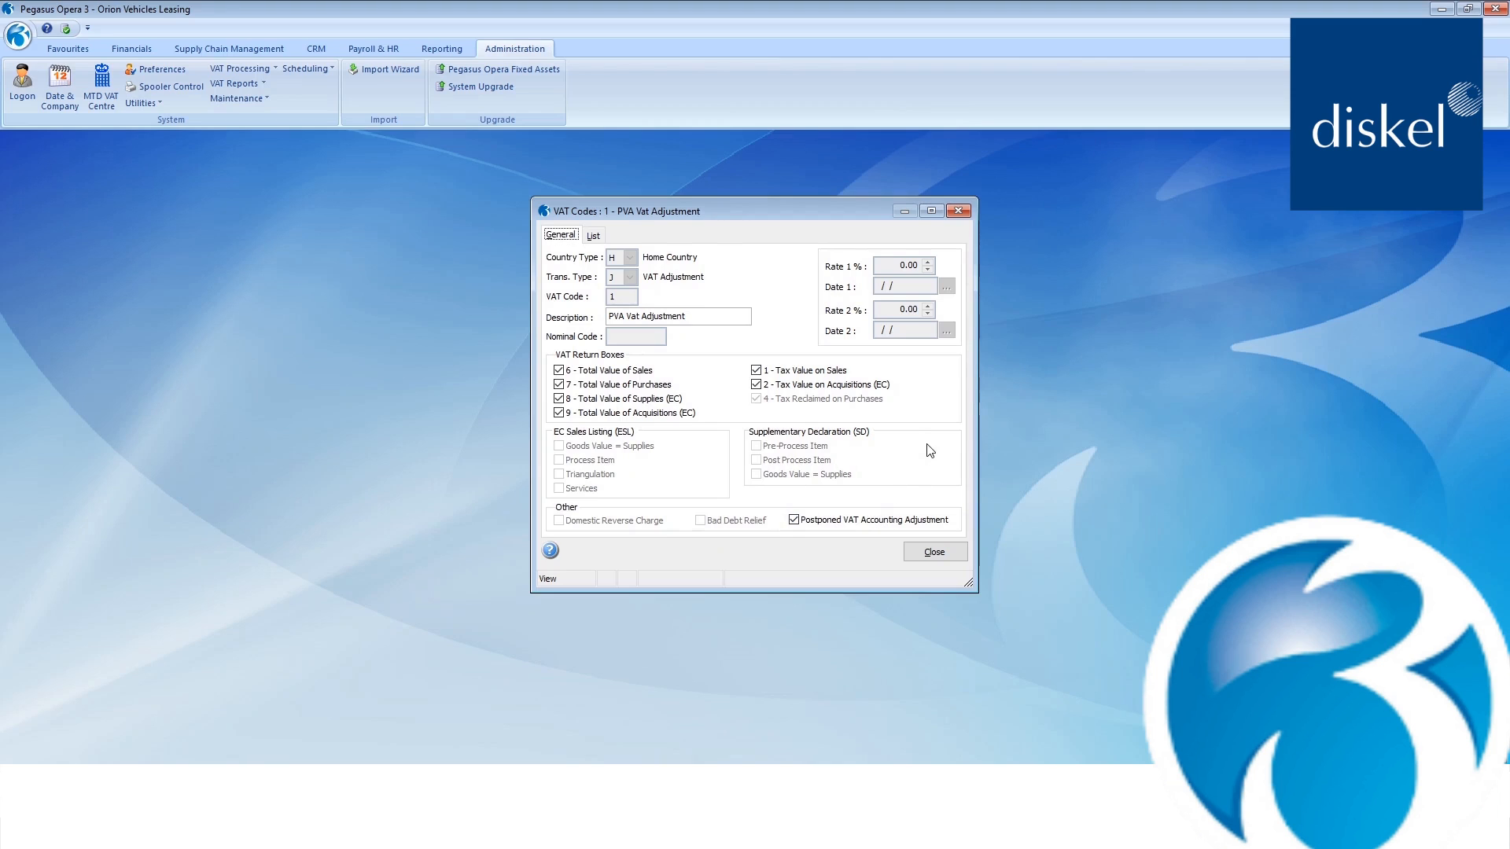
left_click(935, 552)
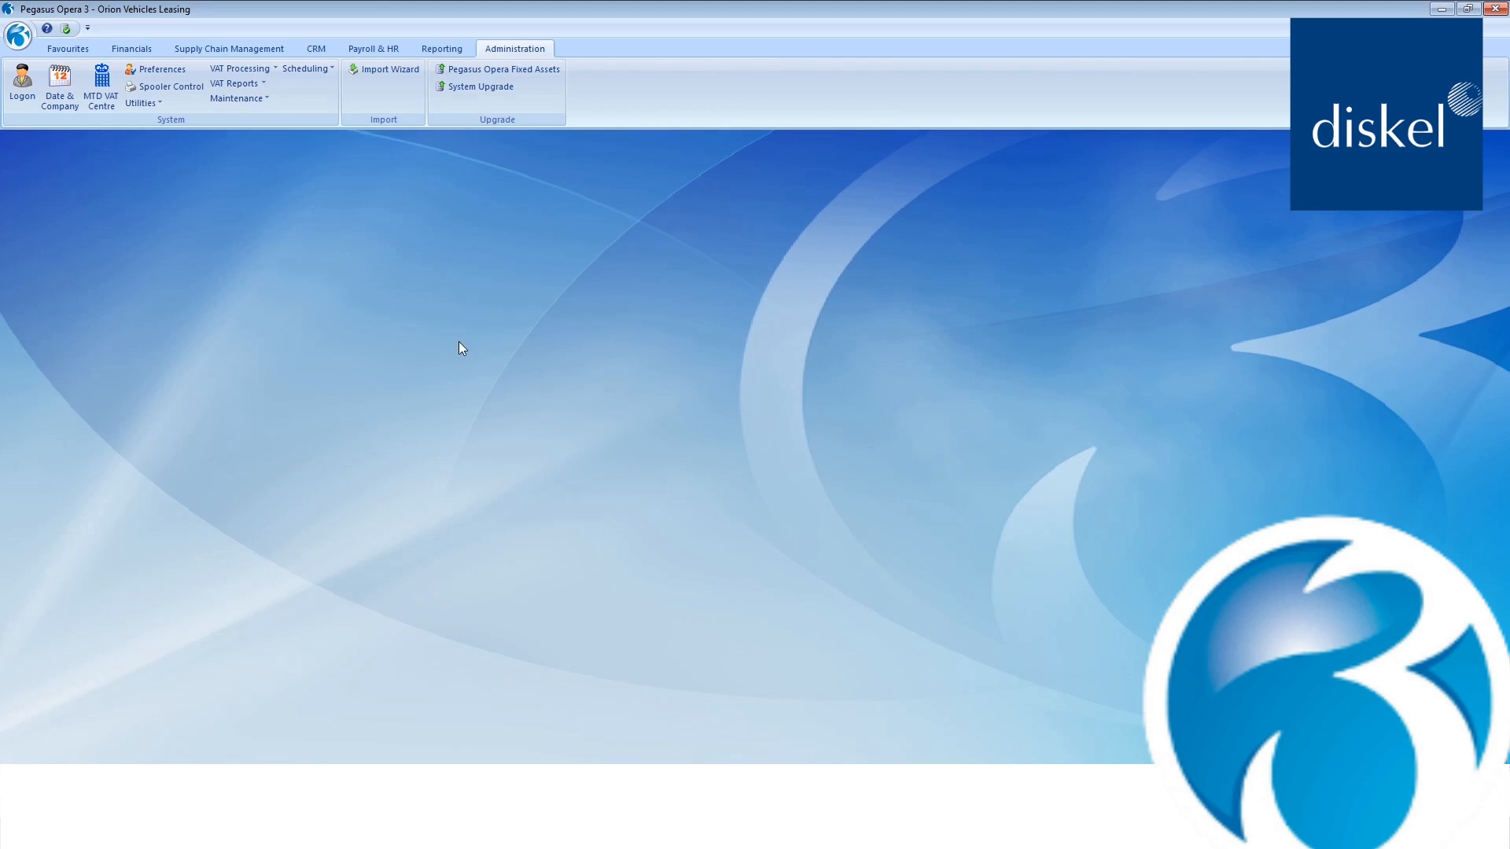
Filter the Detailed VAT Values report to VAT adjustments only, inspect the available adjustment choices, and cancel the report.
left_click(245, 85)
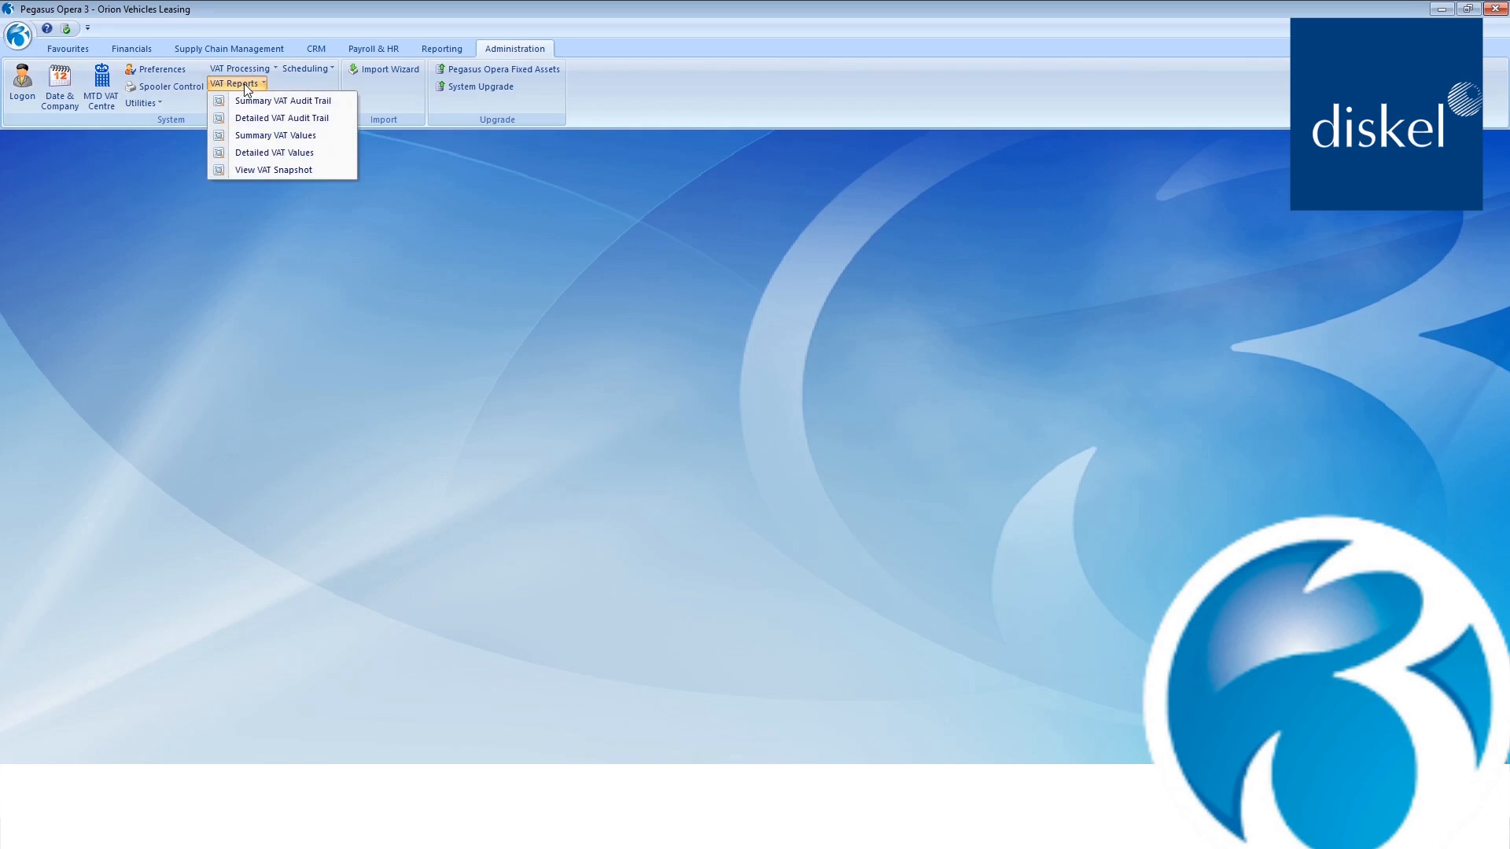
left_click(292, 153)
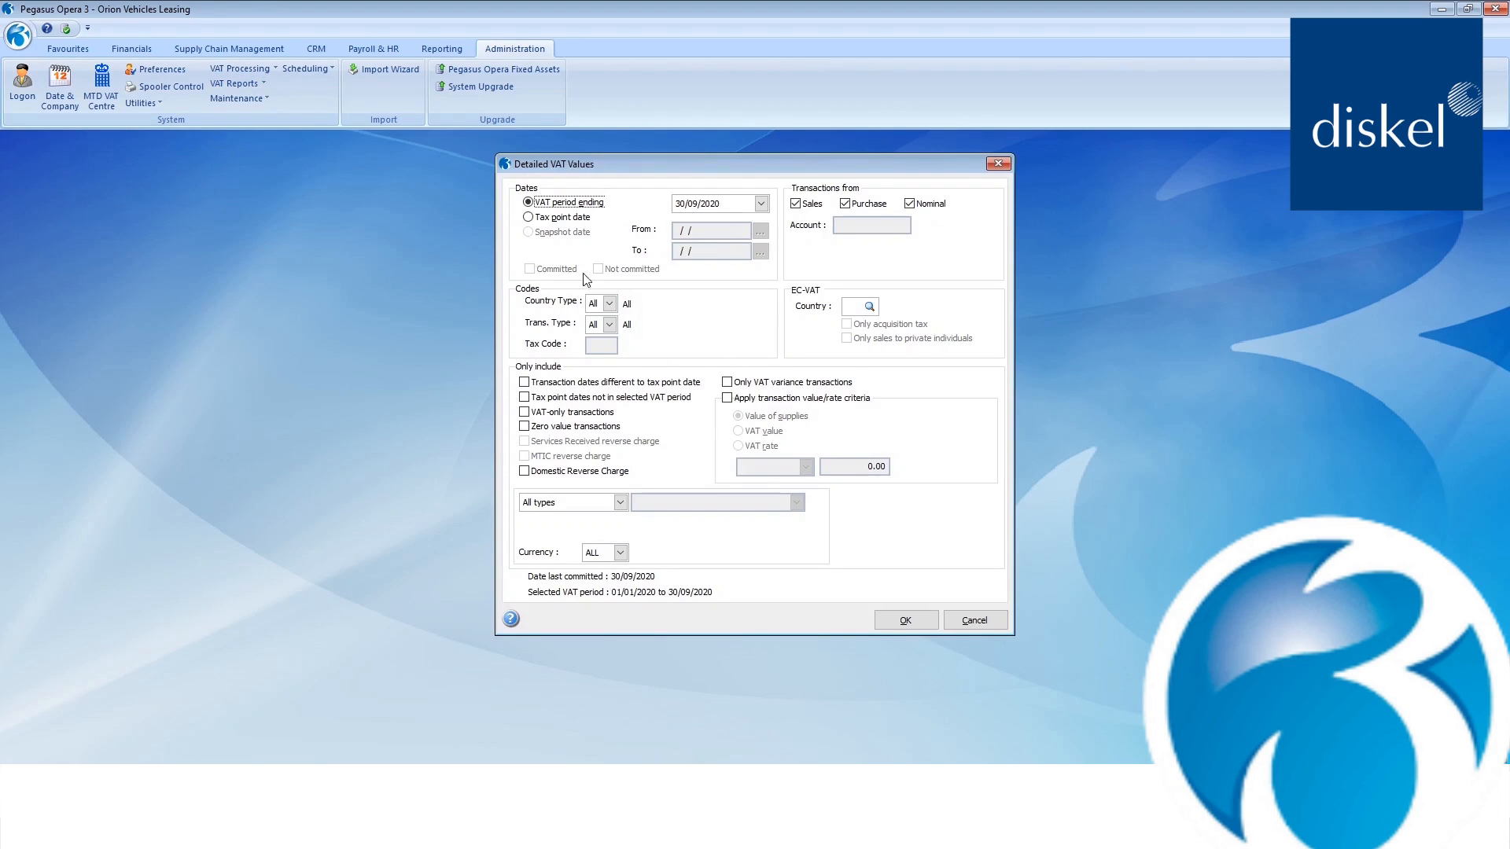
left_click(579, 503)
left_click(550, 567)
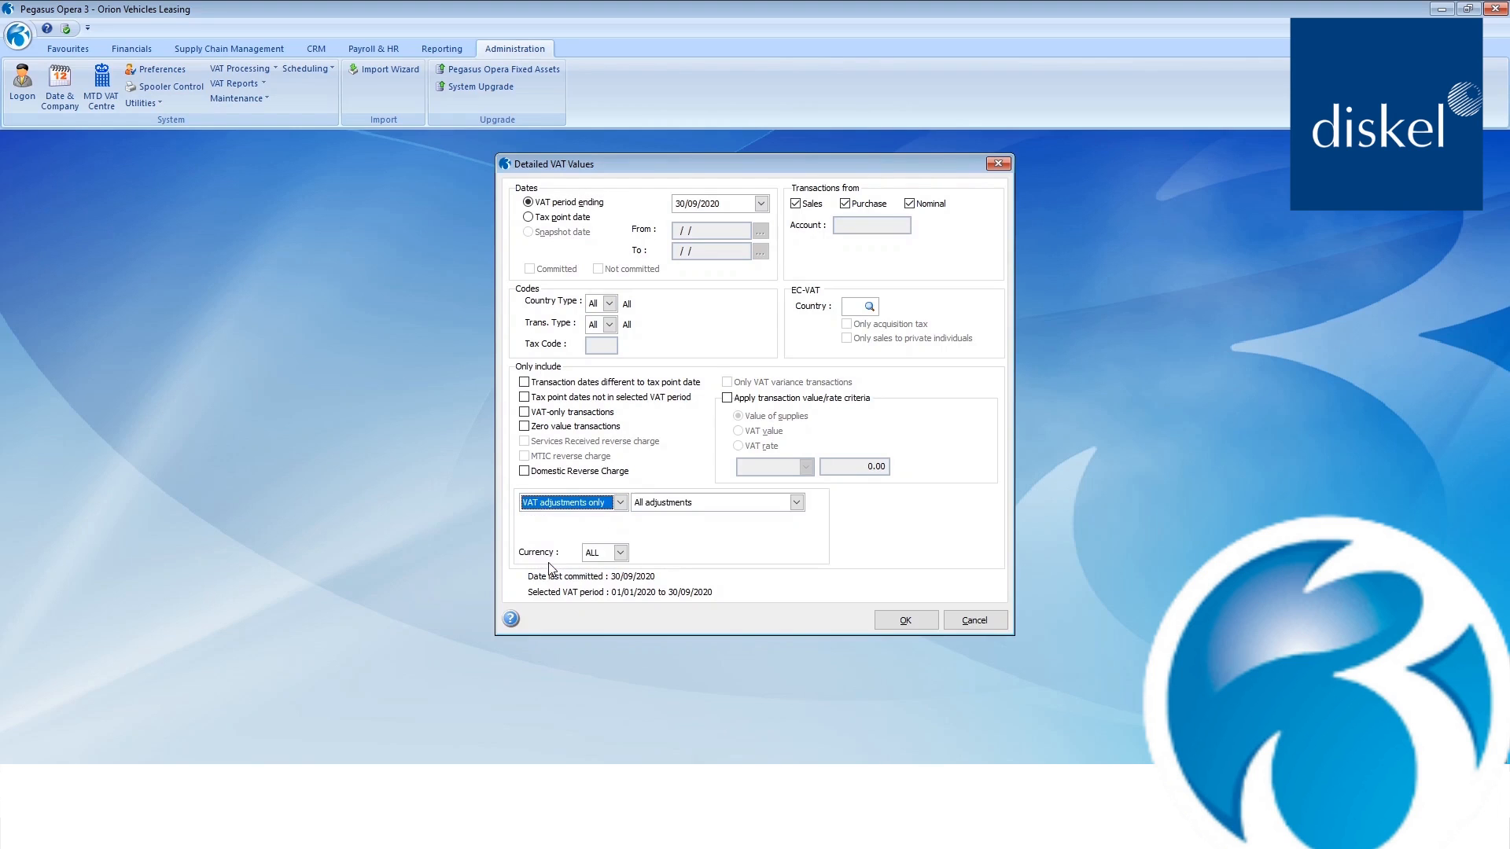
left_click(796, 504)
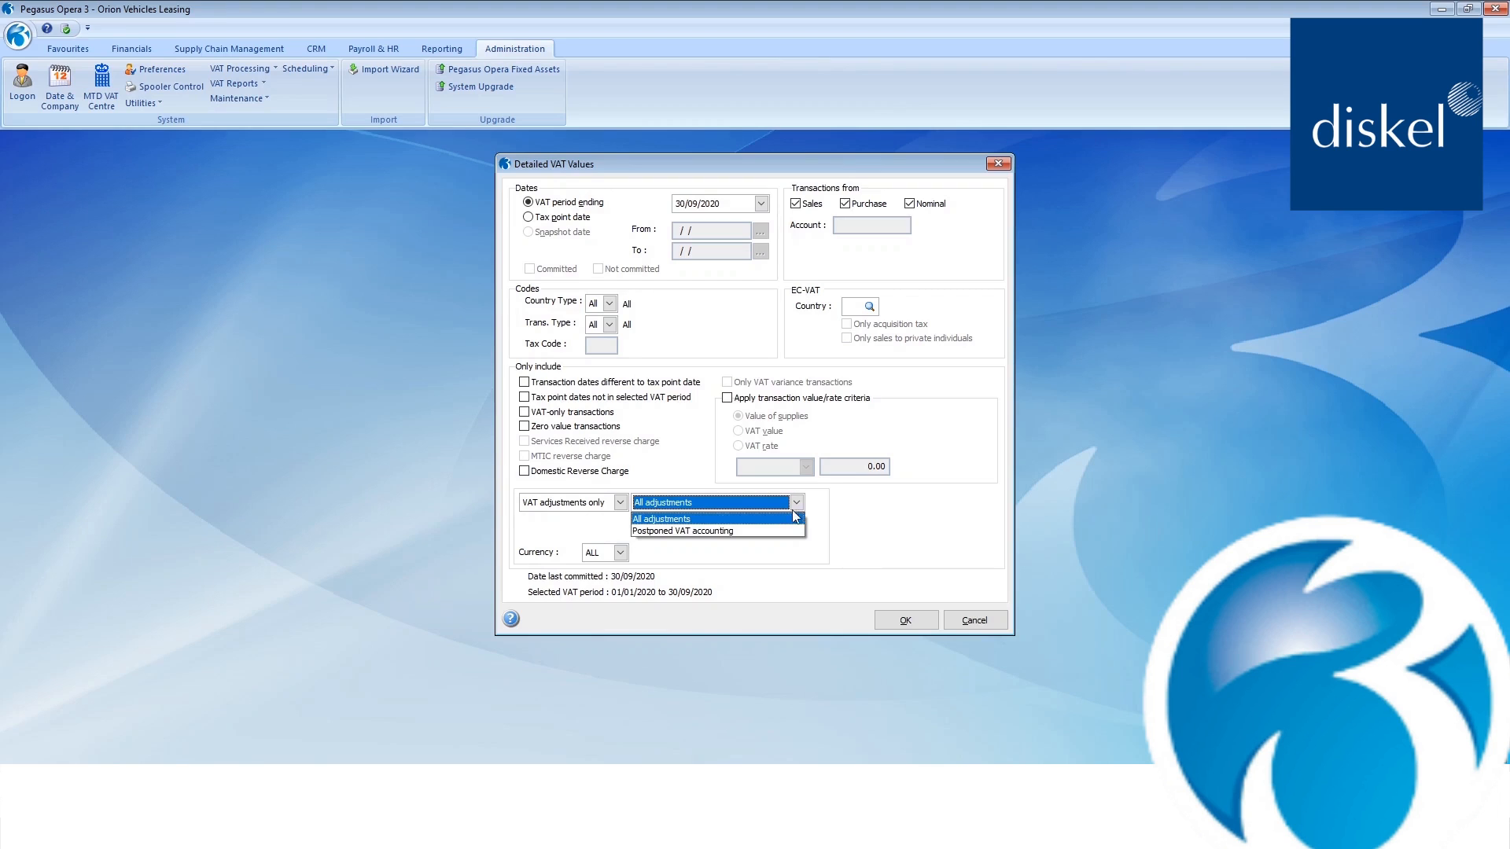
left_click(918, 548)
left_click(993, 620)
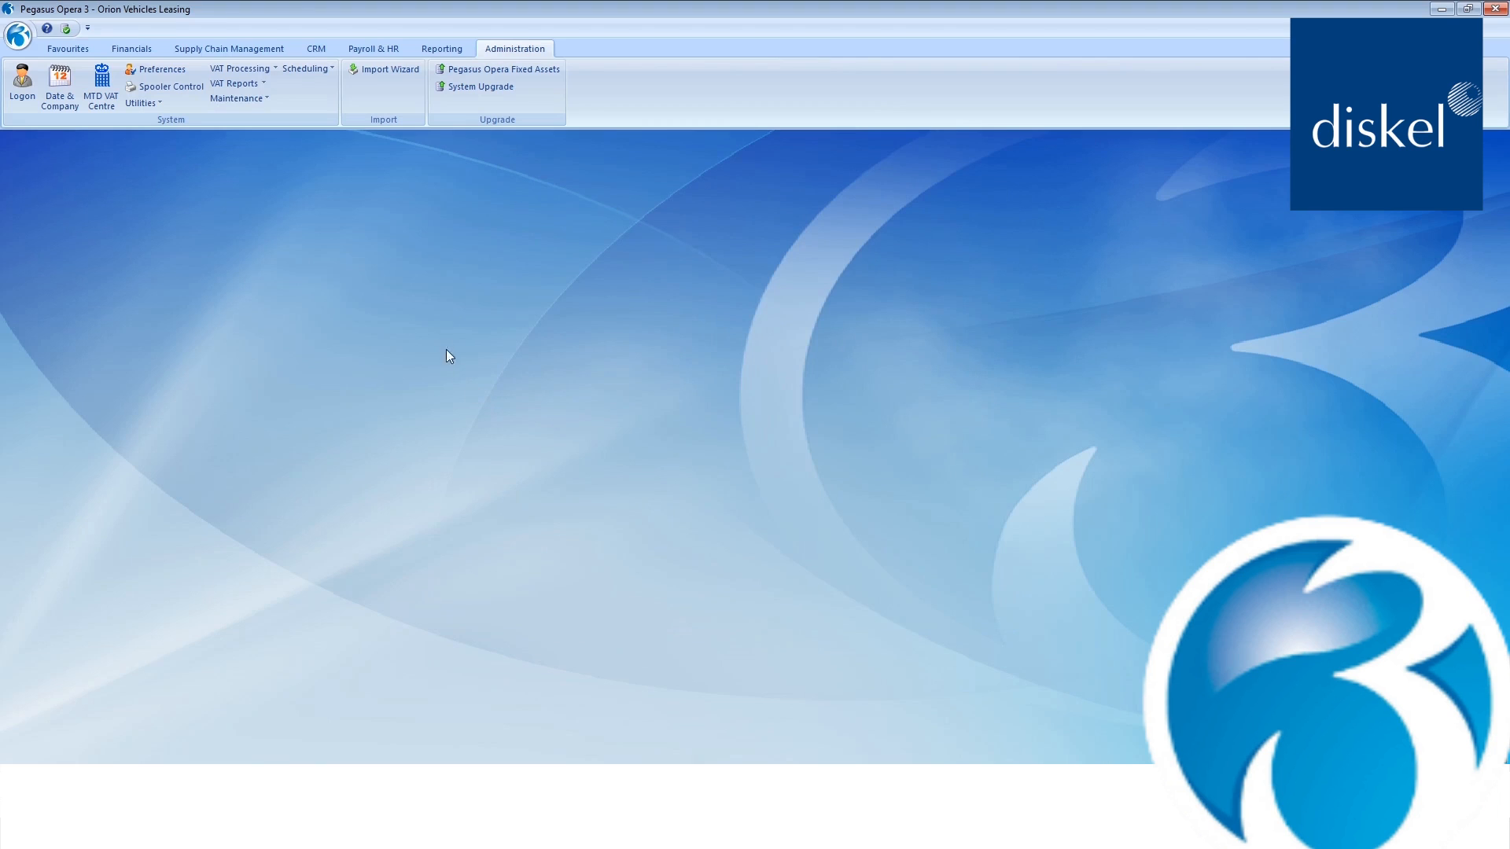
Run the EC VAT reconciliation report for the VAT period ending 31/10/2021.
left_click(446, 49)
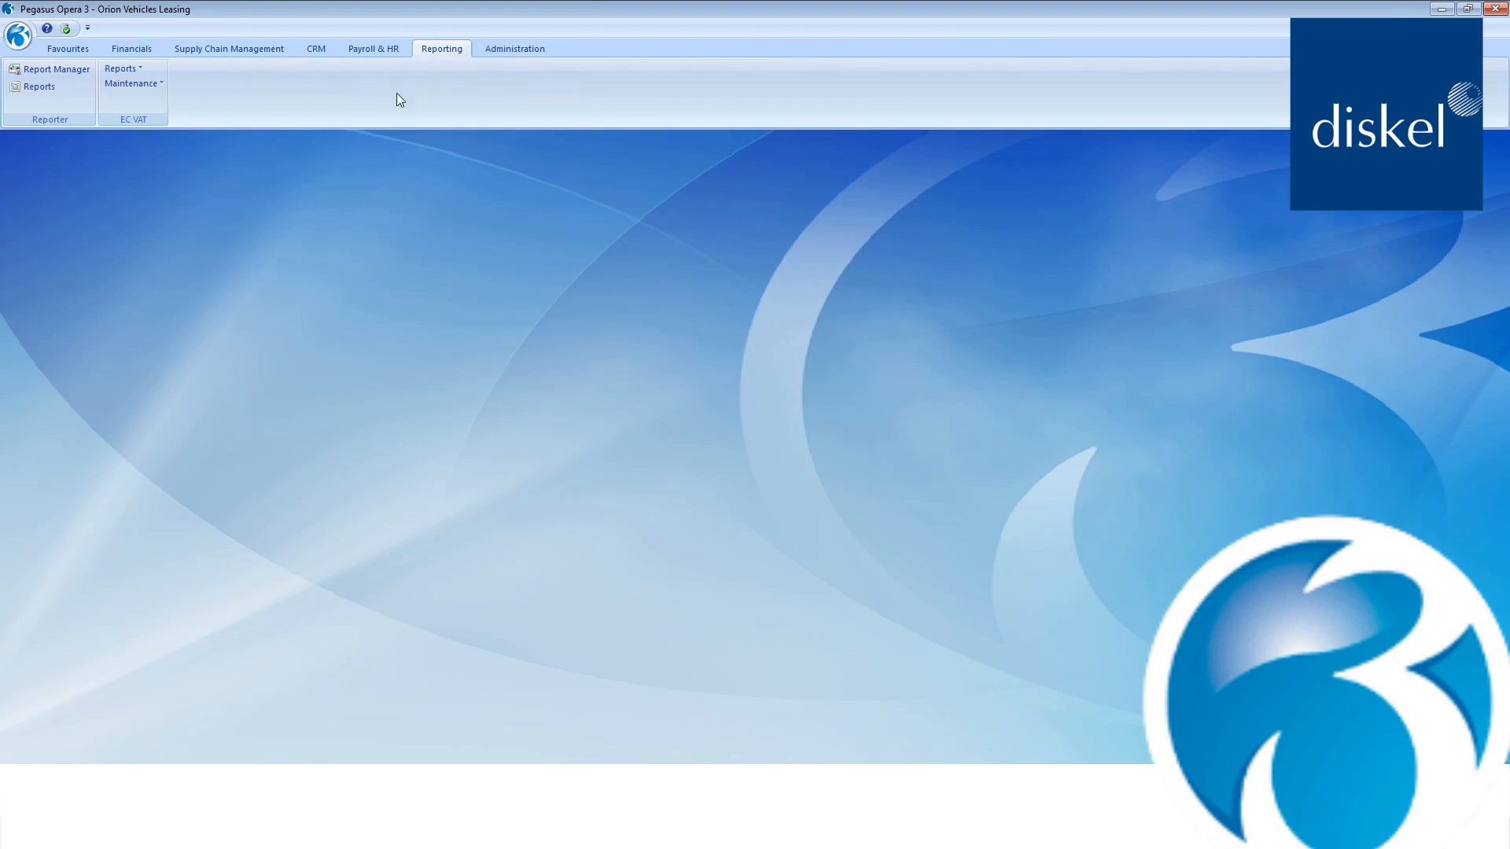
left_click(123, 68)
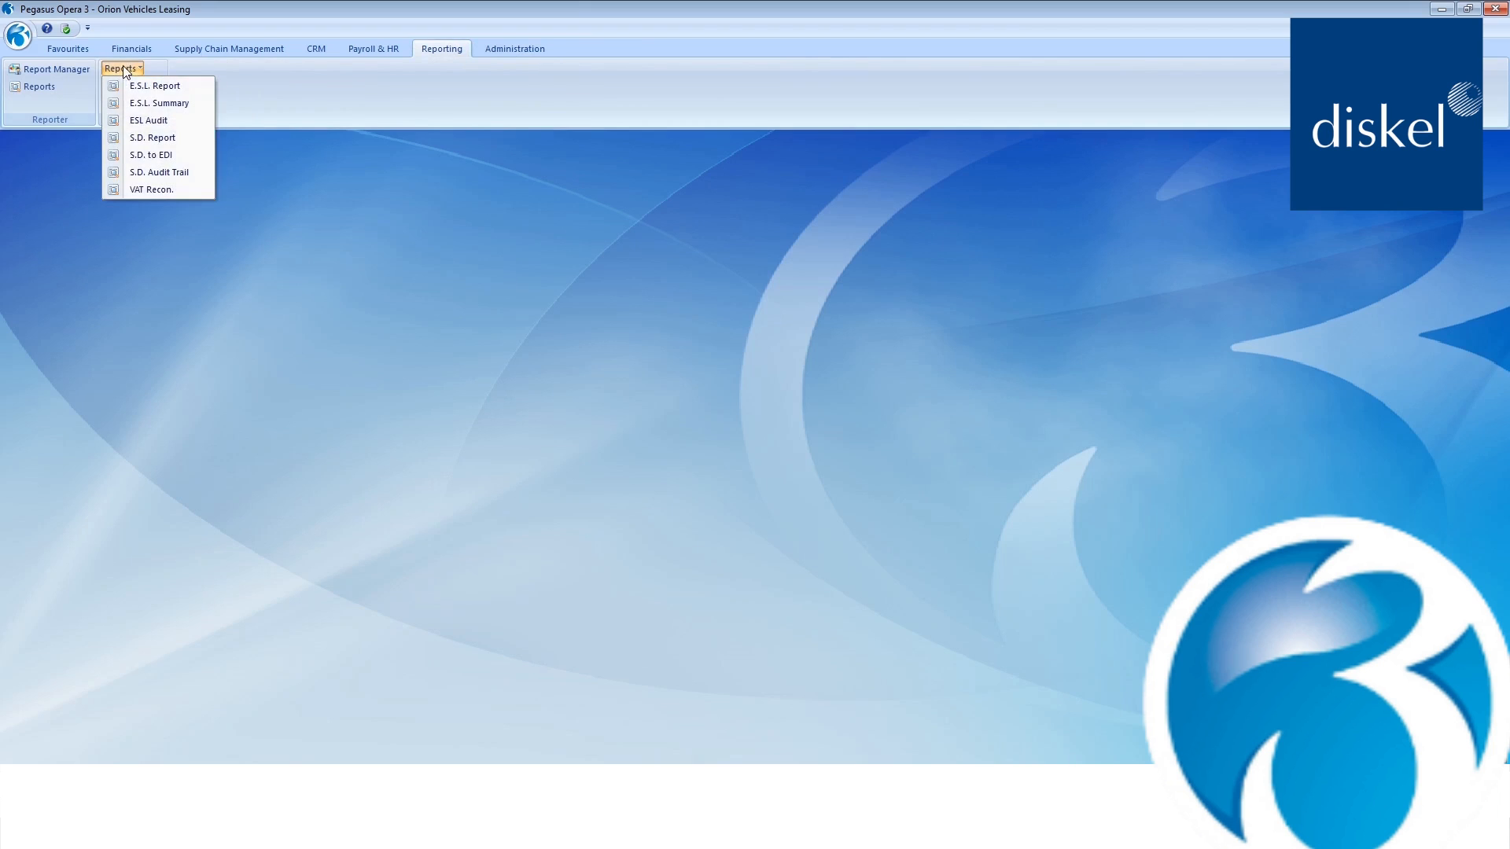
left_click(160, 191)
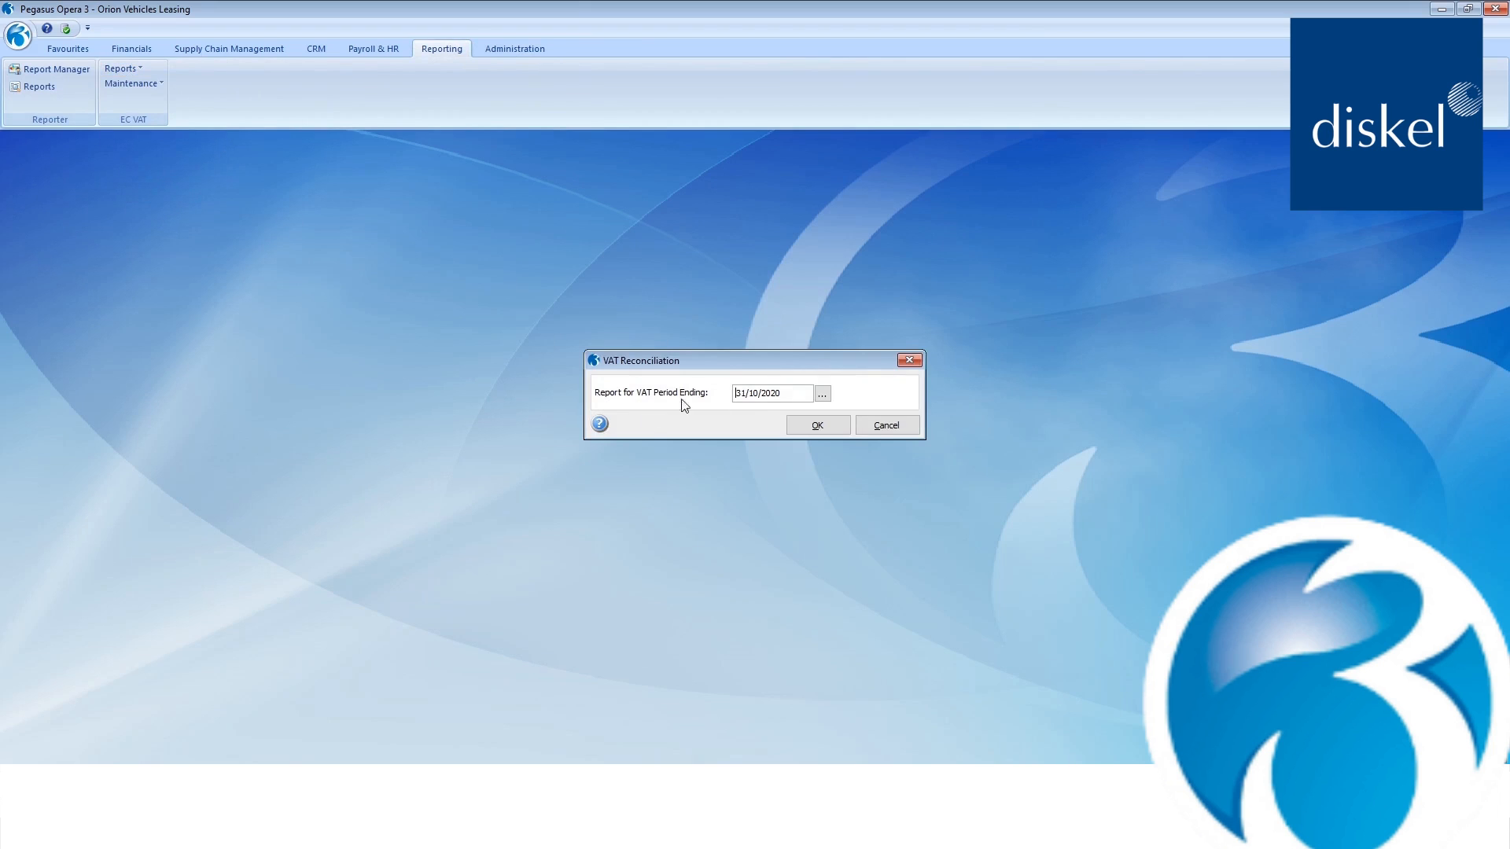
left_click(808, 429)
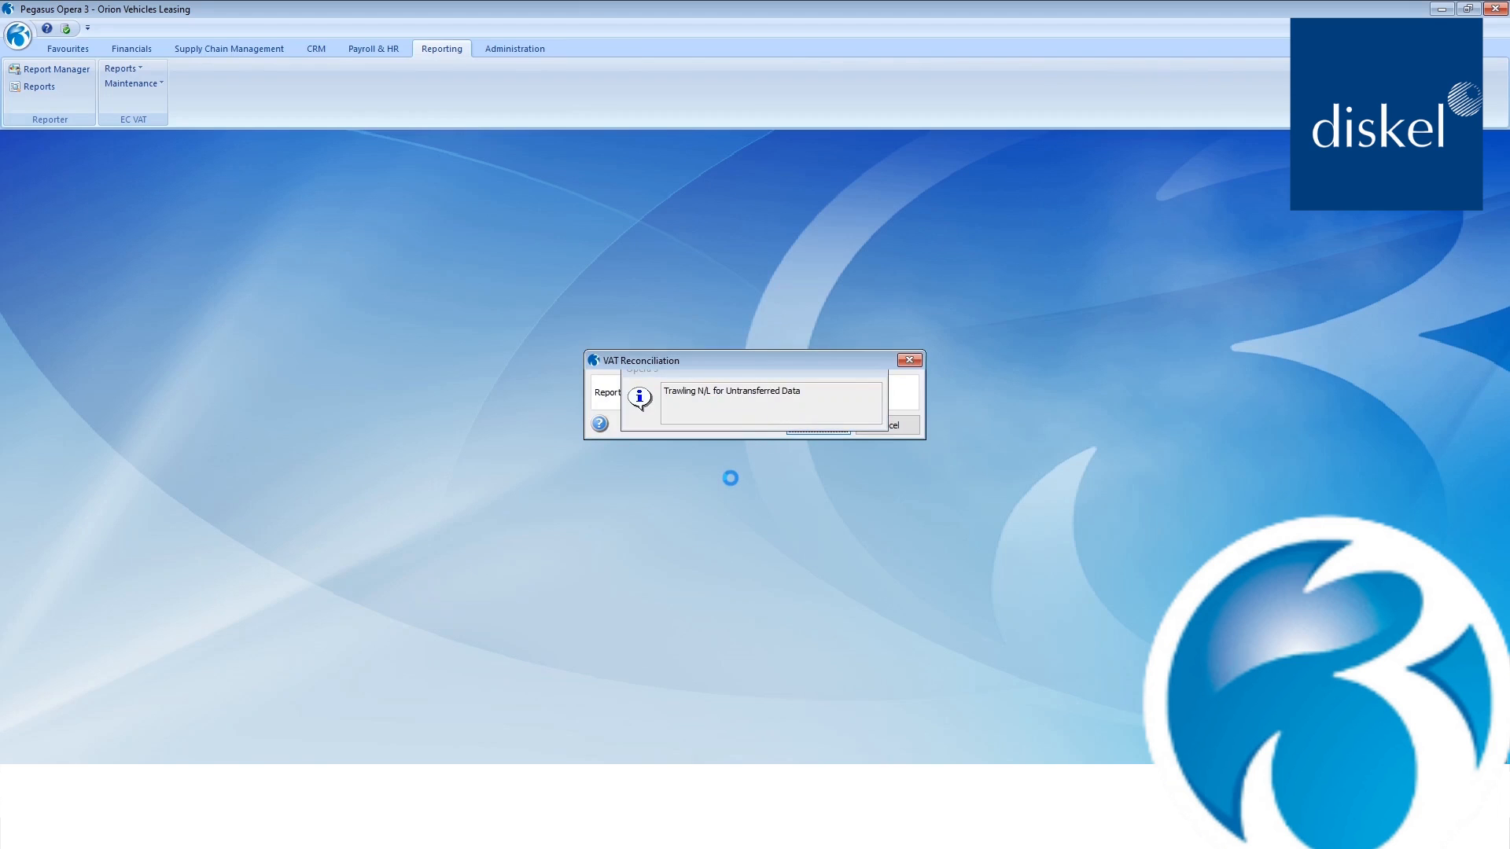
Publish the reconciliation with the Excel Report layout to a file named VATRECON21.
left_click(721, 297)
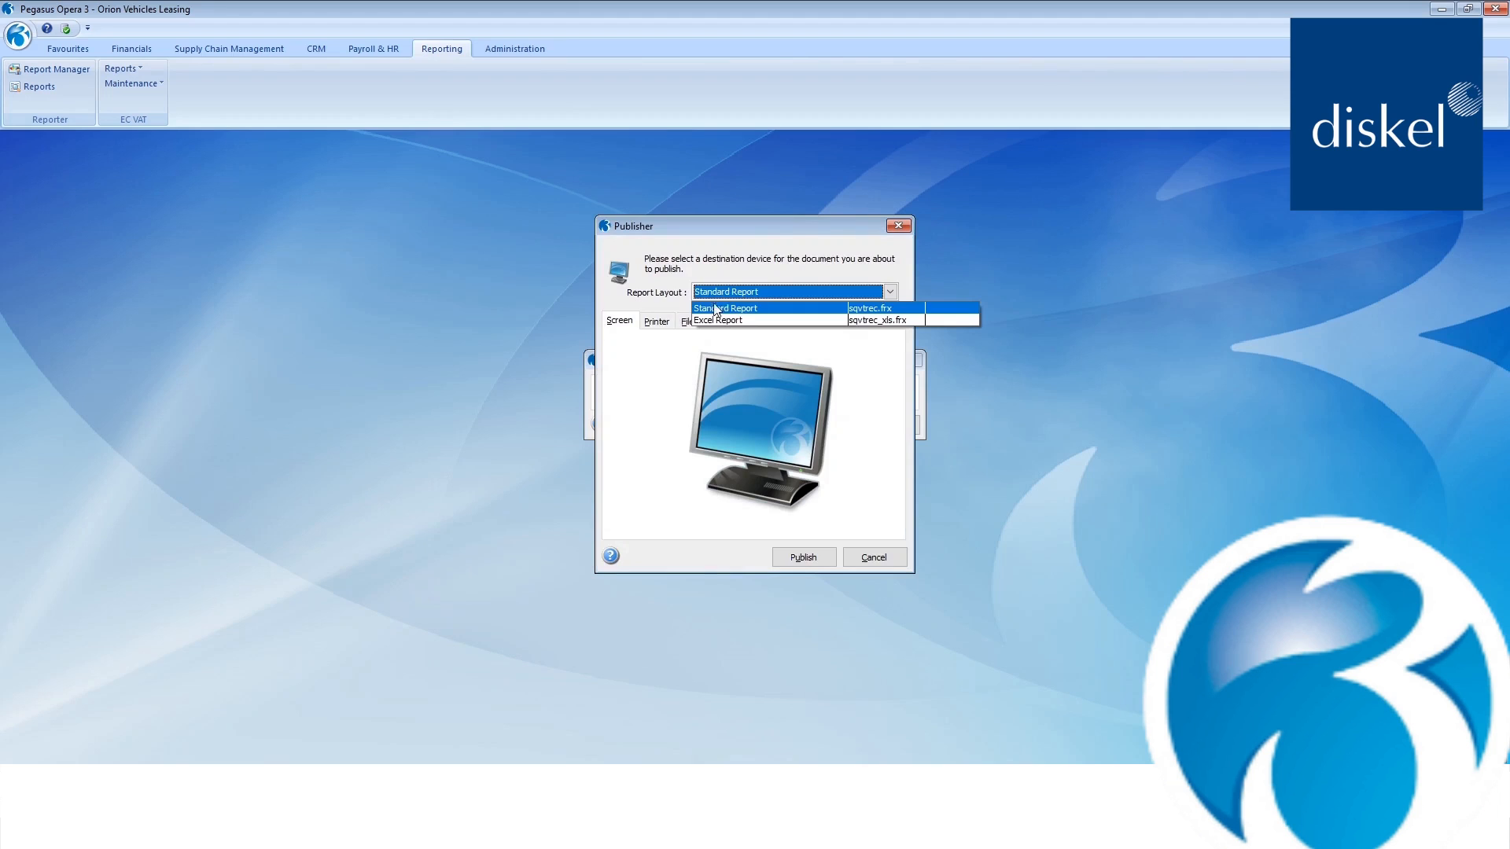
left_click(715, 321)
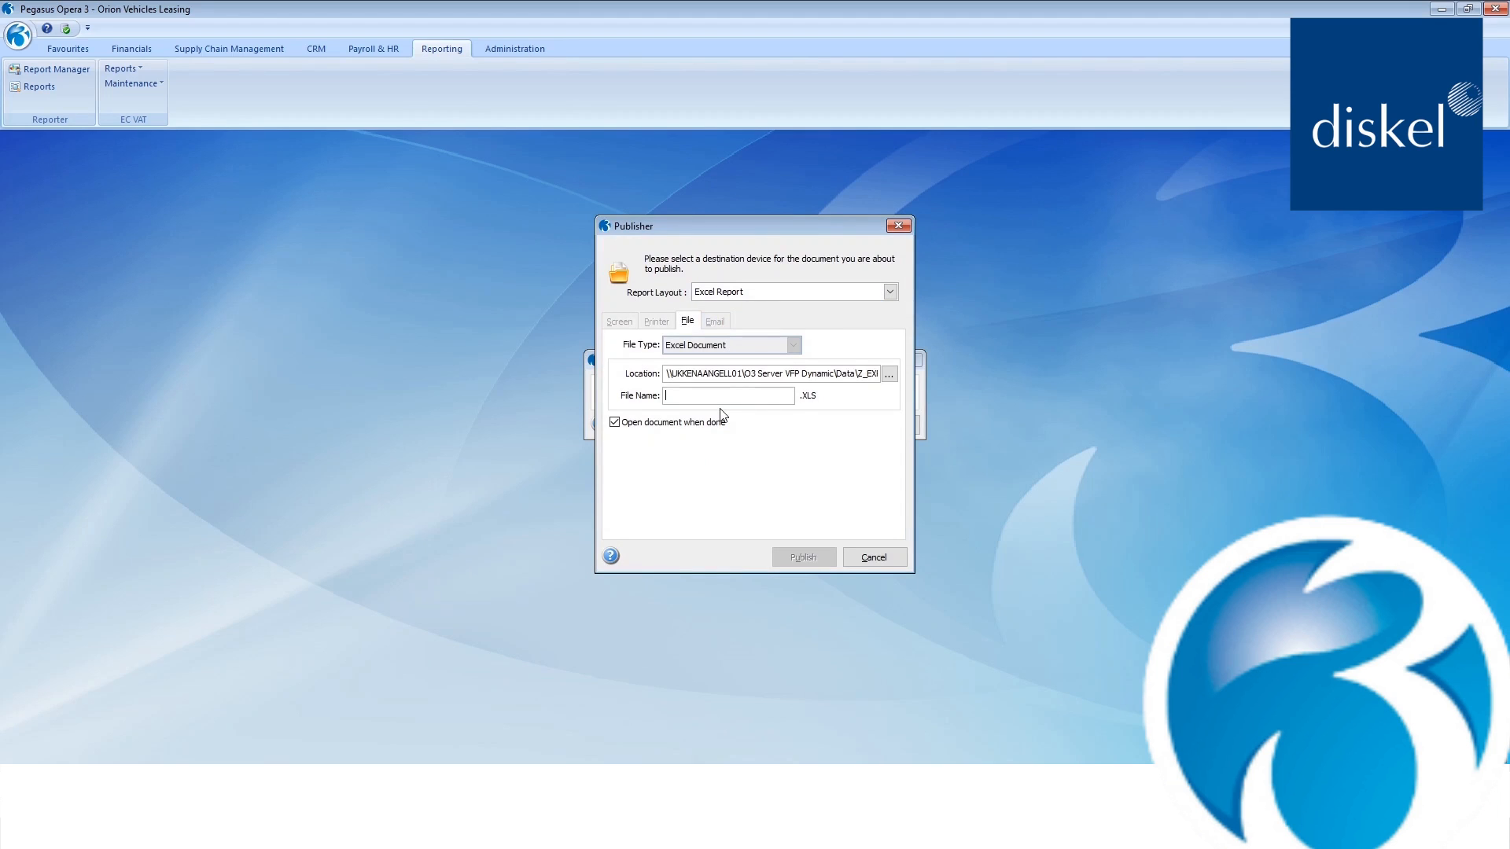
type("VATRECON2")
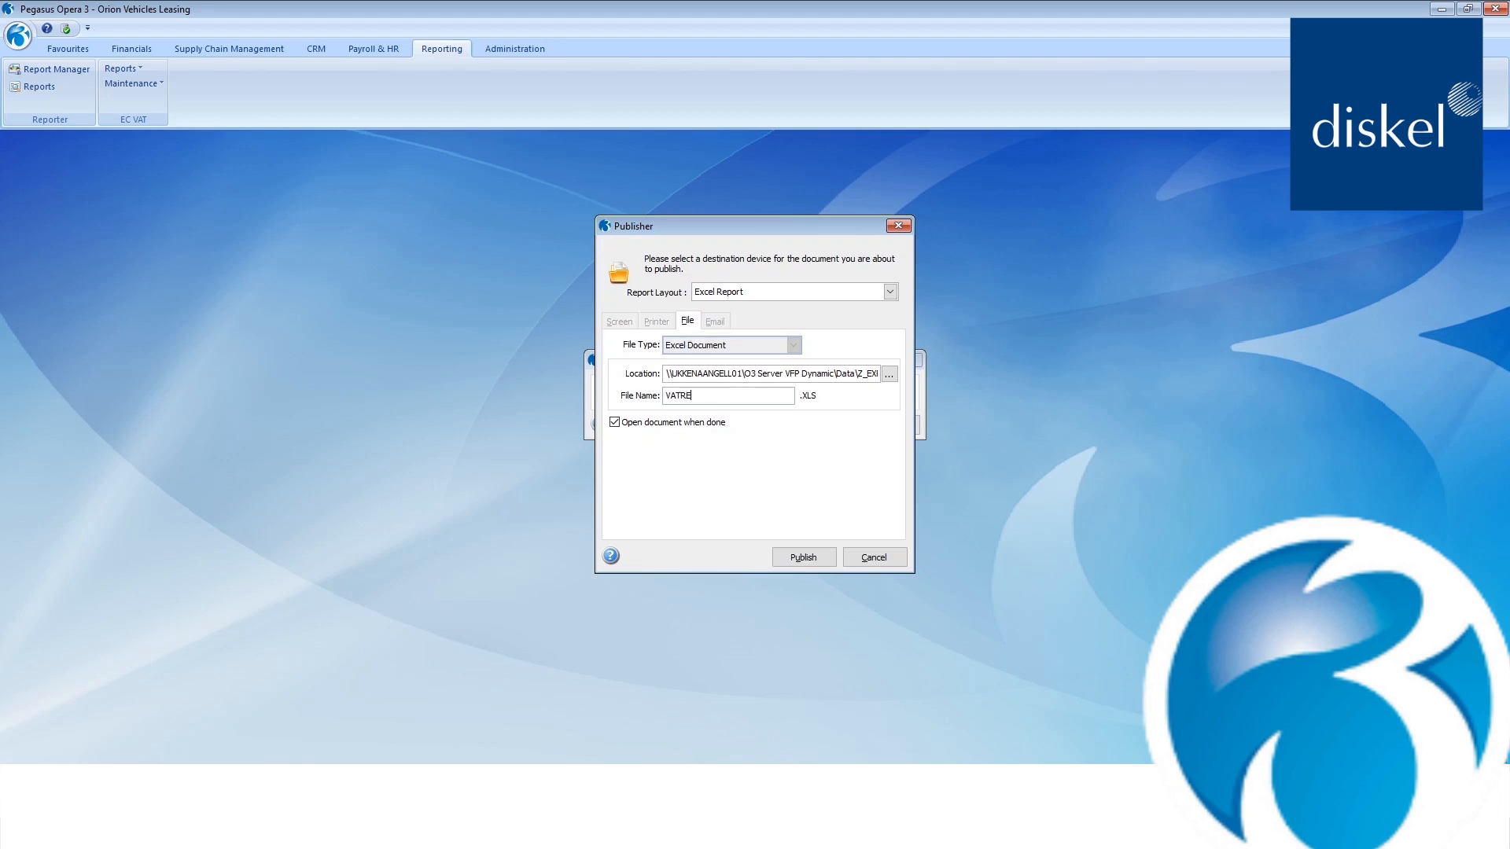
type("1")
left_click(789, 555)
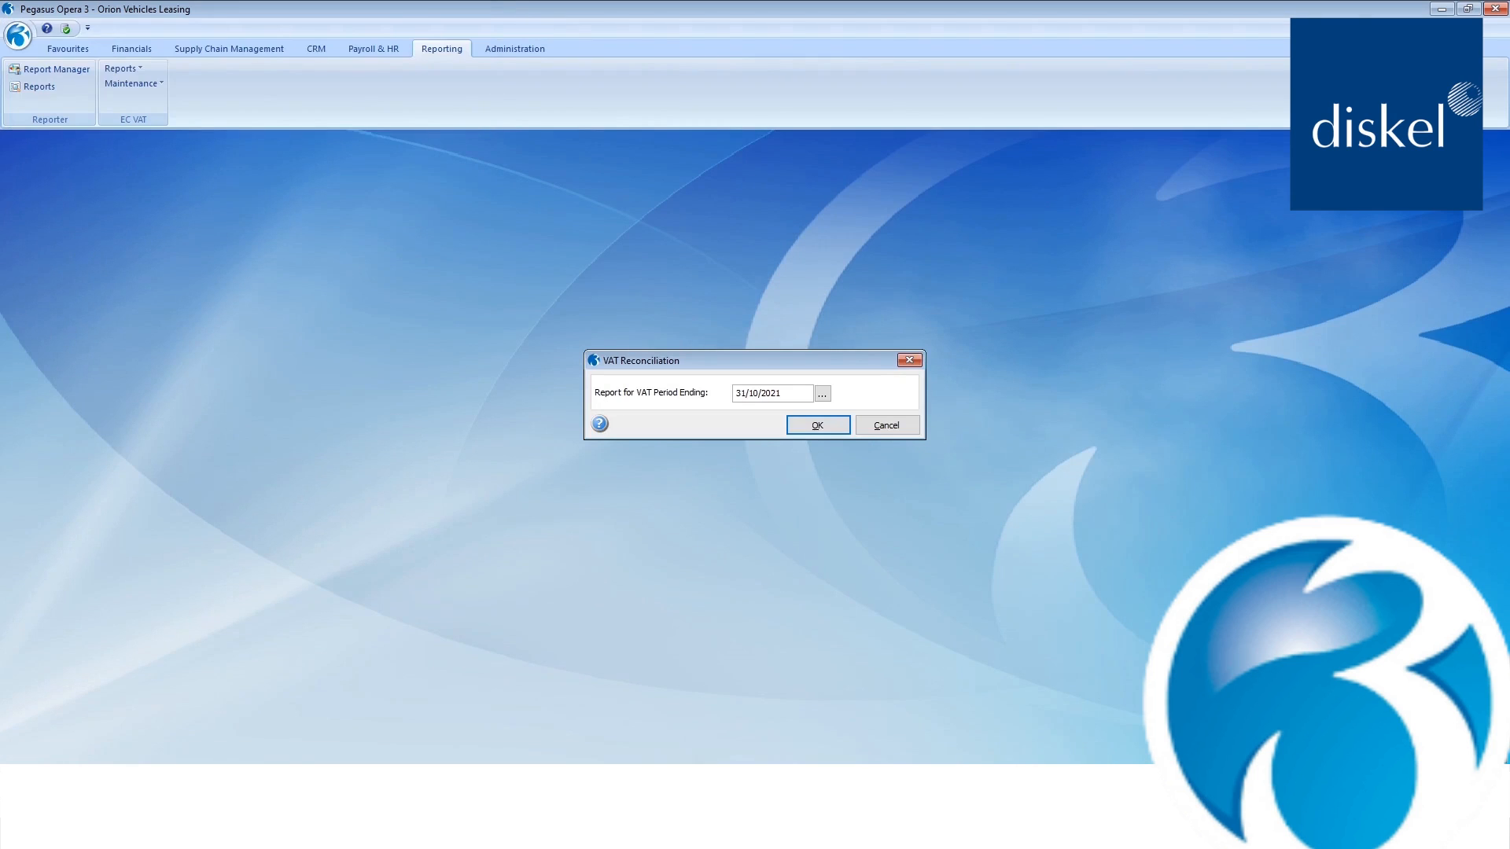
key("Return")
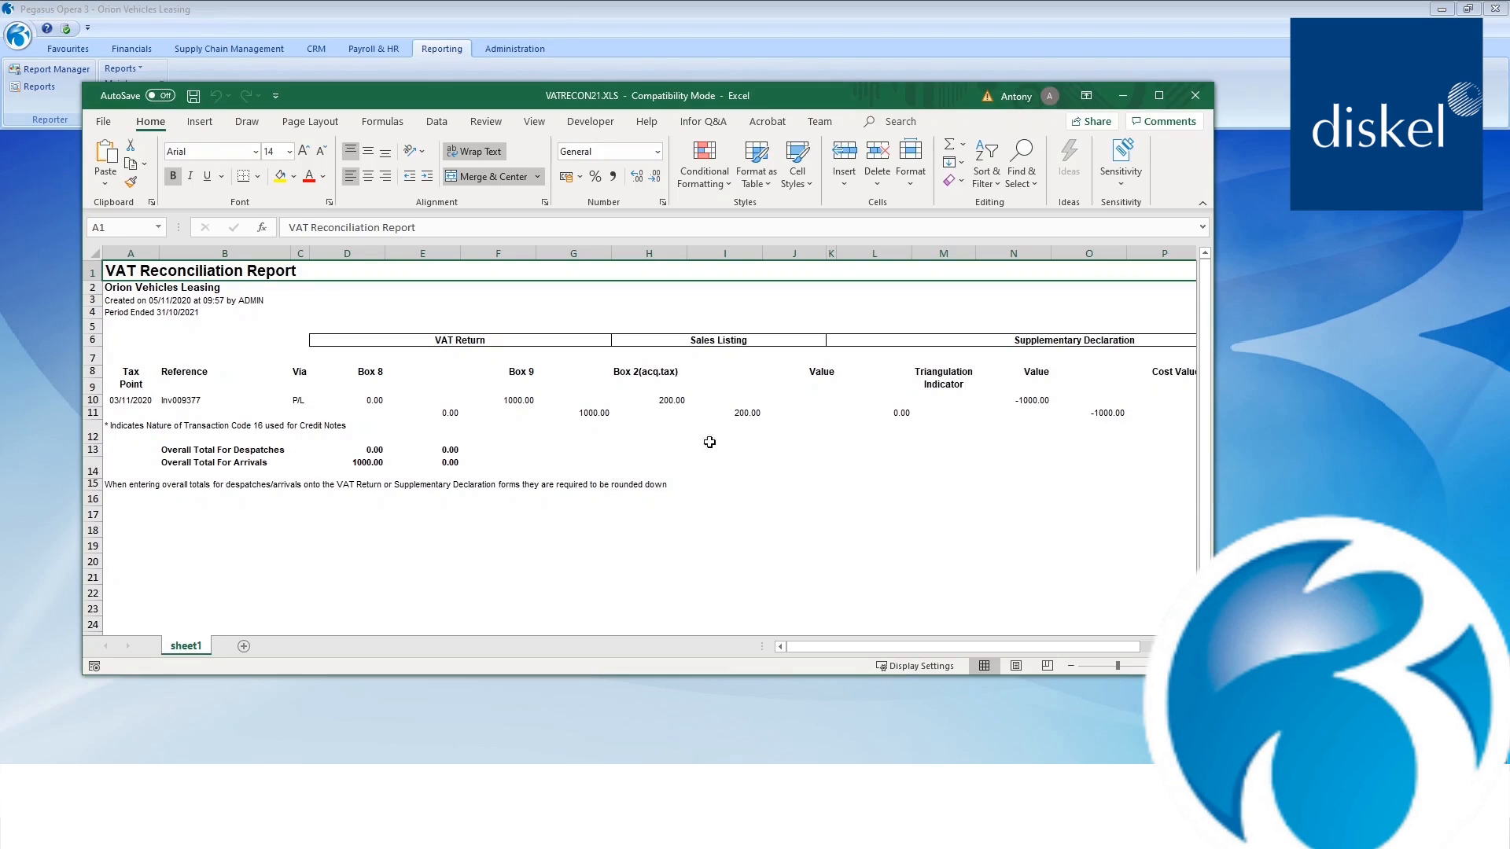
Examine the Box 2 (acq.tax) columns of the VAT Reconciliation Report in Excel.
left_click_drag(656, 389, 744, 456)
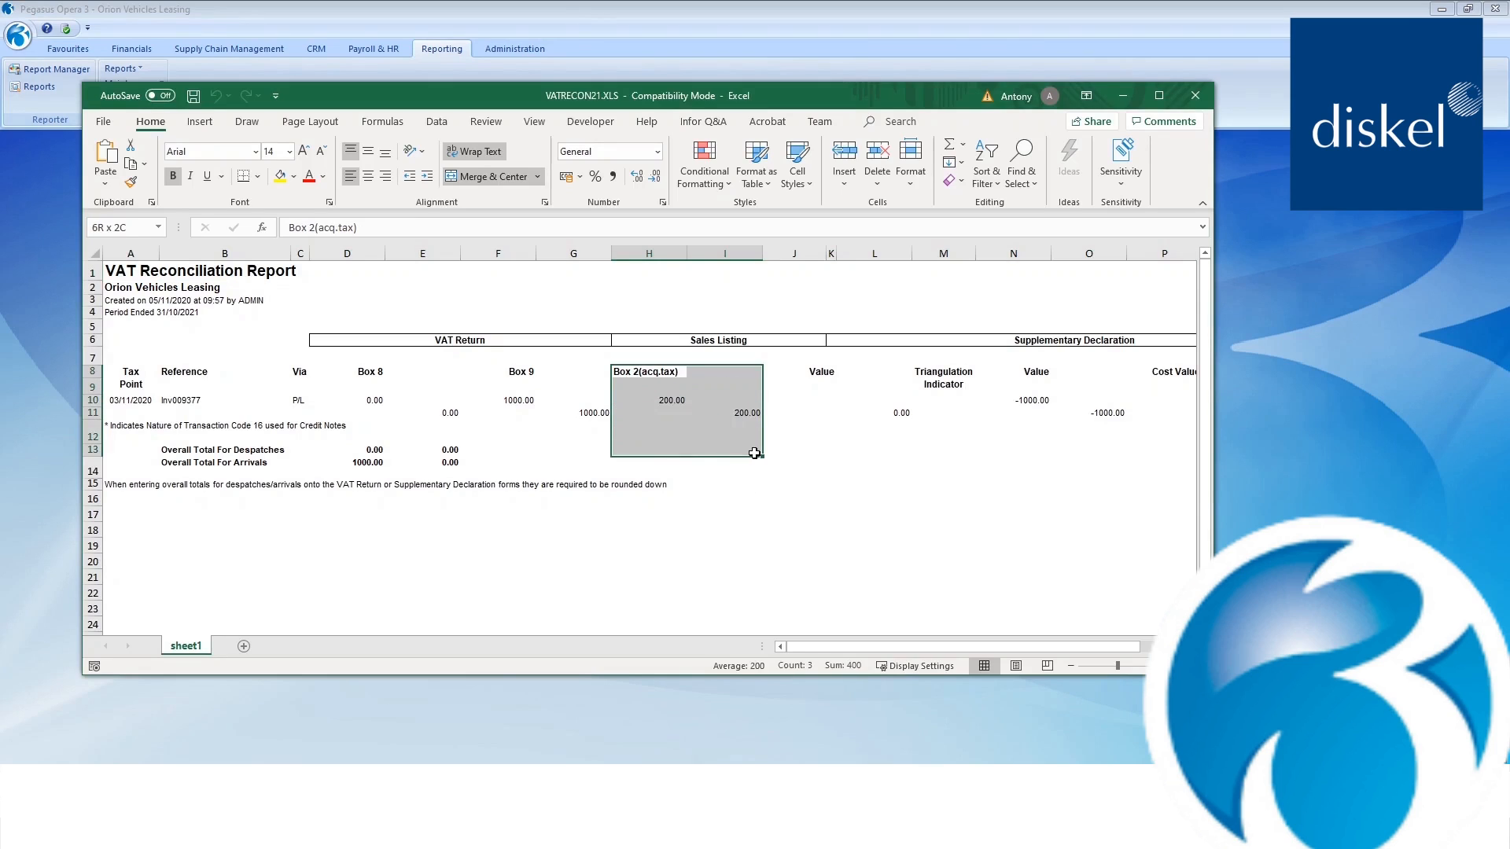
left_click(744, 456)
left_click(642, 370)
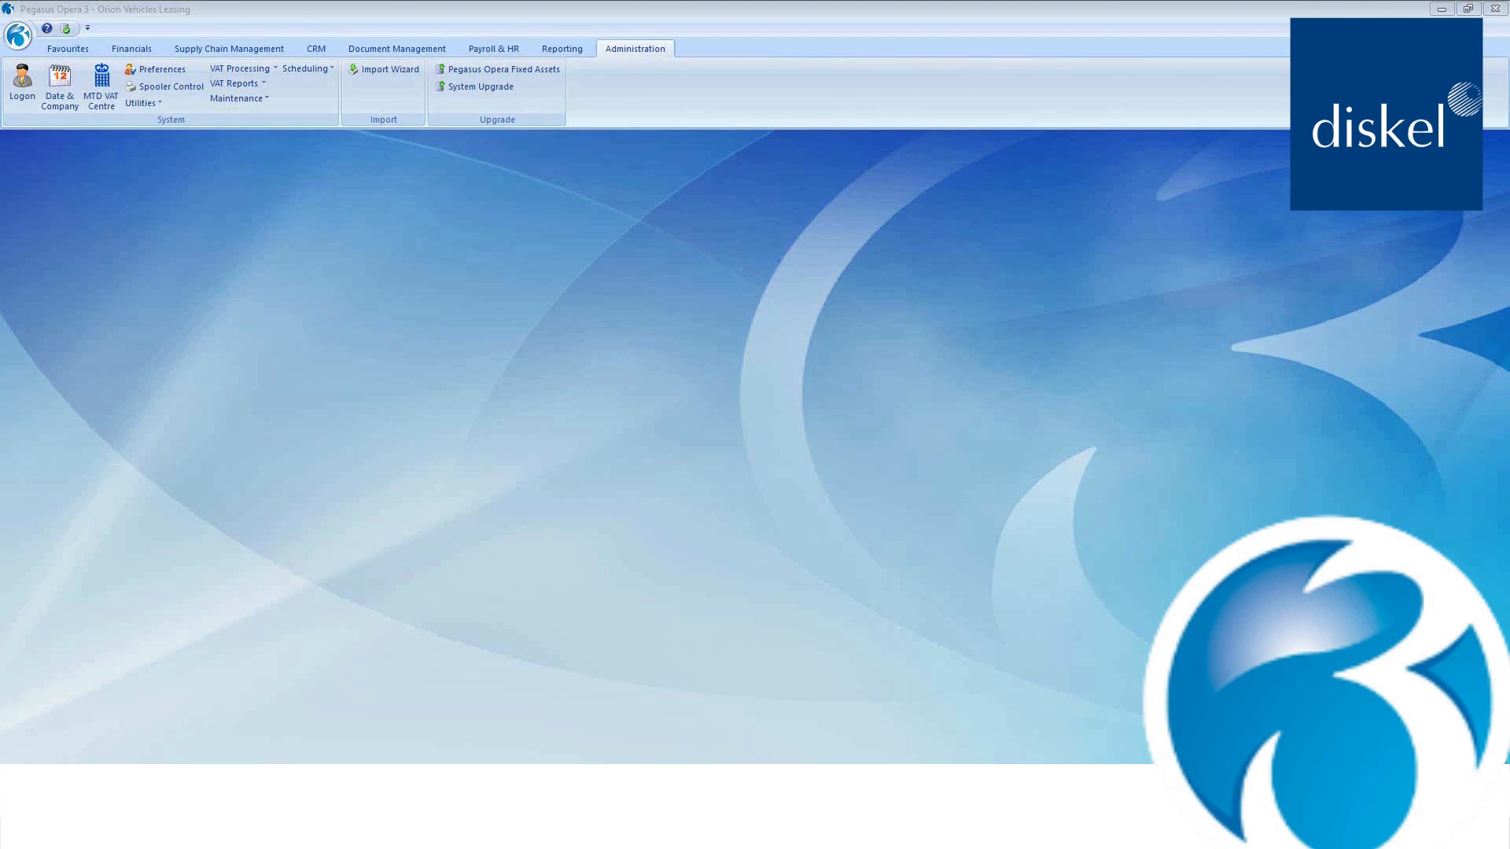
Check the processing date and company ID in Pegasus Opera 3, leaving both as they are.
left_click(60, 91)
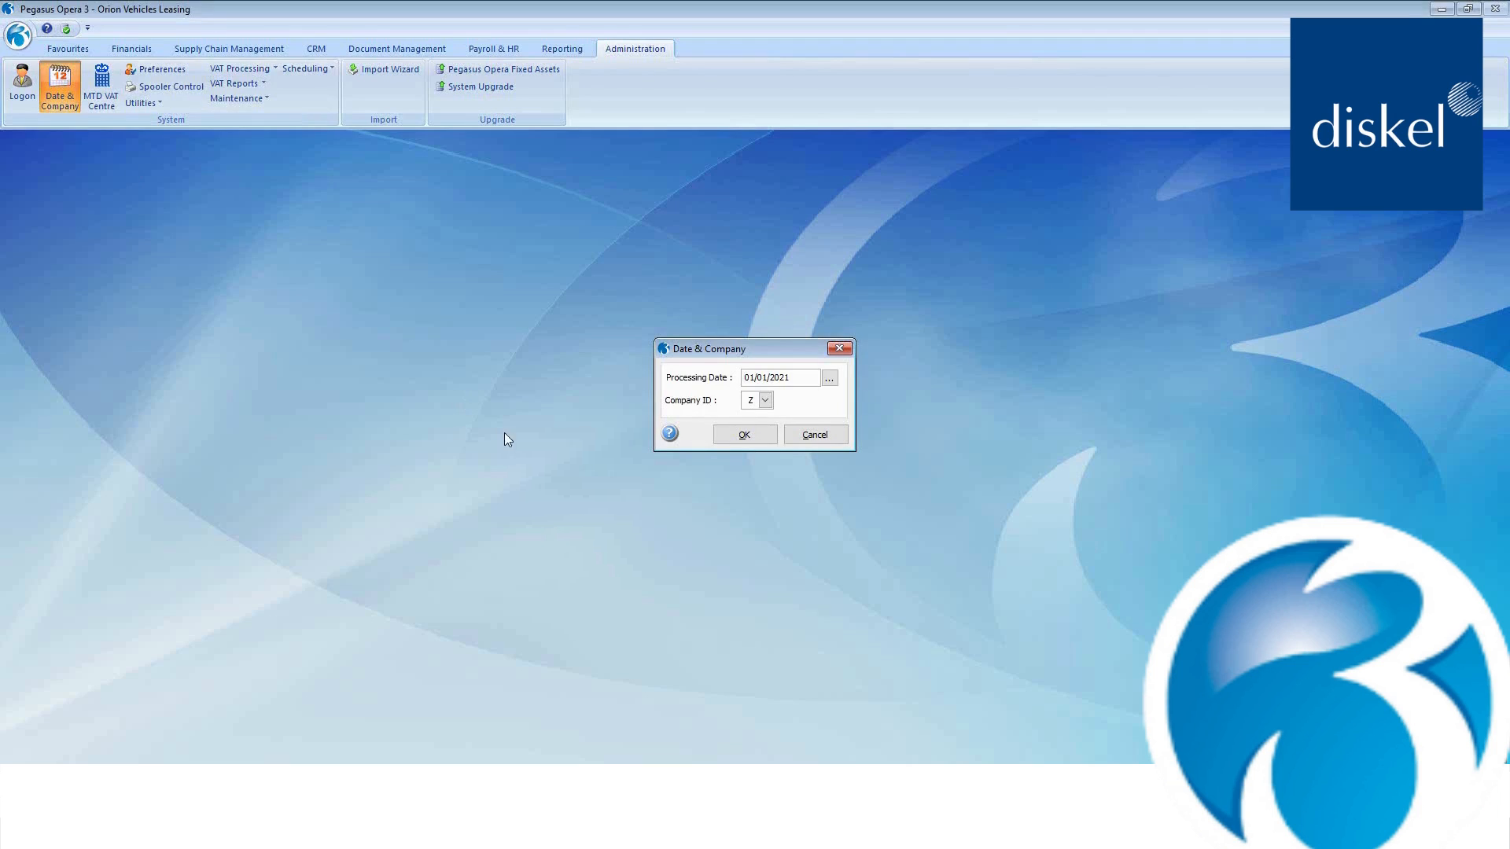
left_click(818, 437)
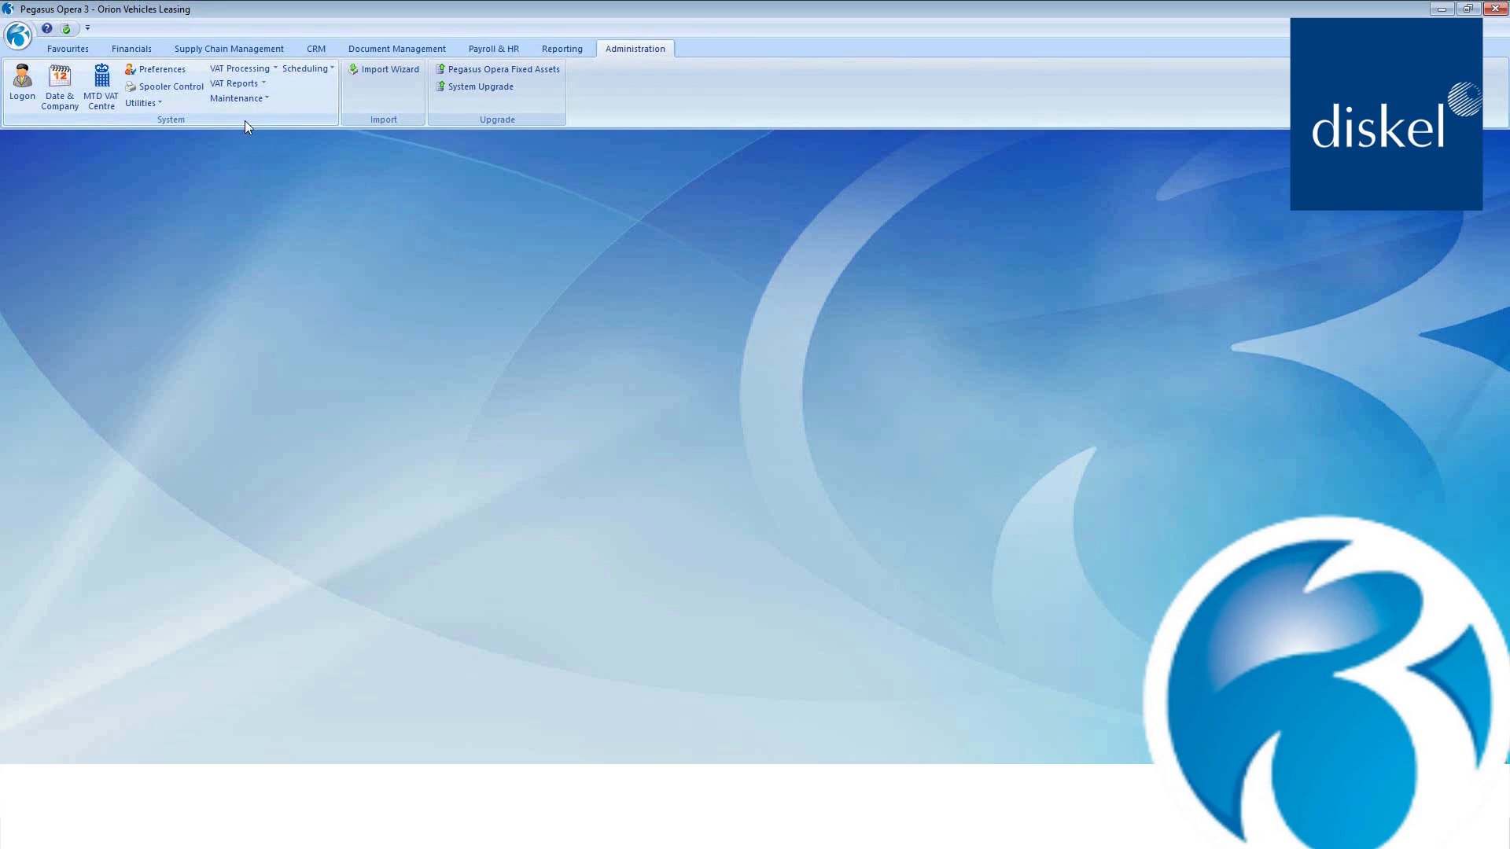
Start a new VAT code with country type H (Home Country) and transaction type J (VAT Adjustment).
left_click(244, 69)
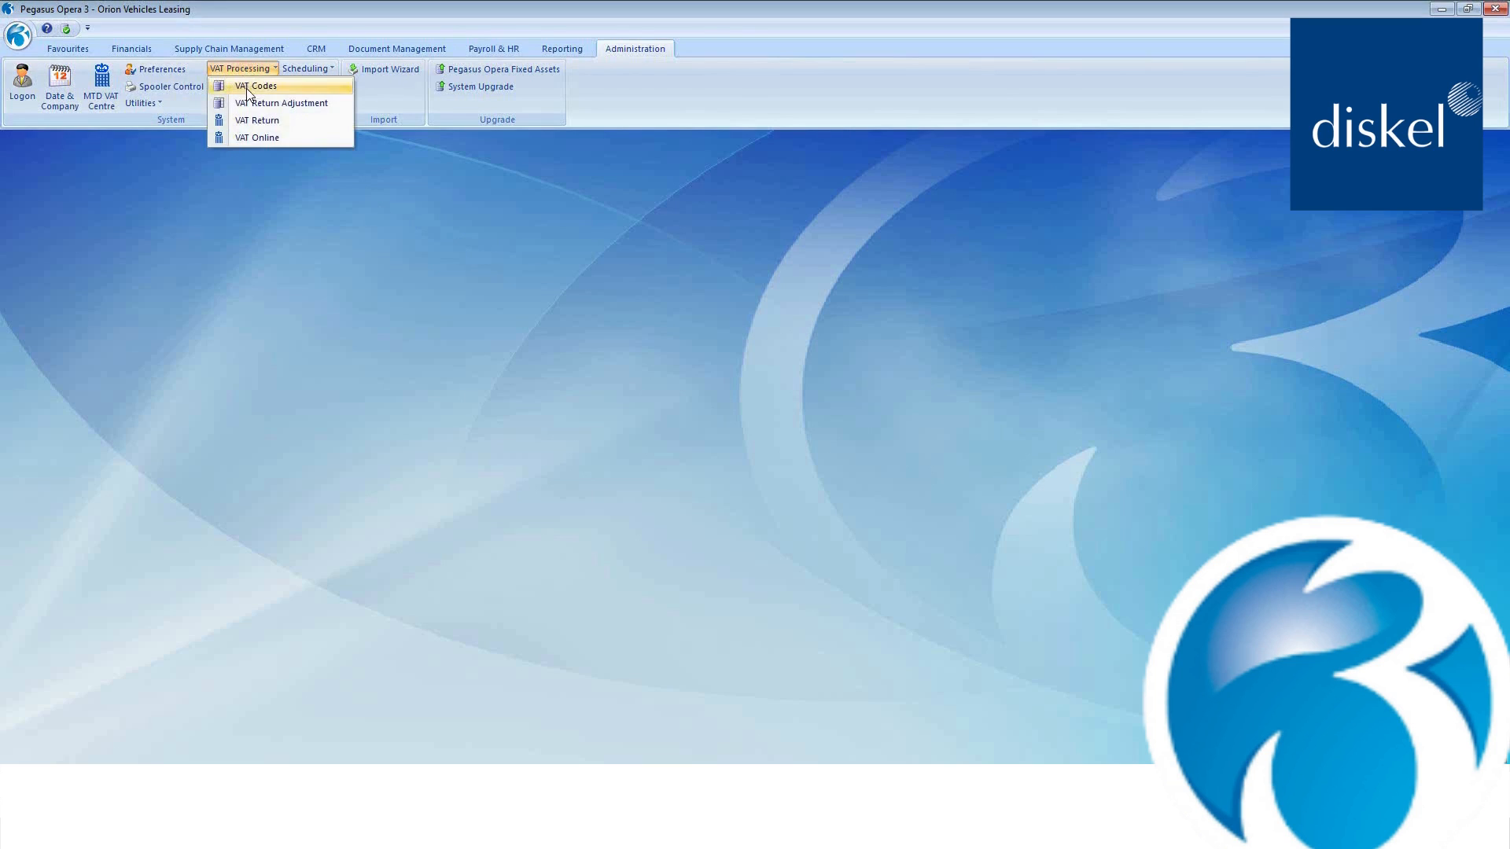
left_click(247, 86)
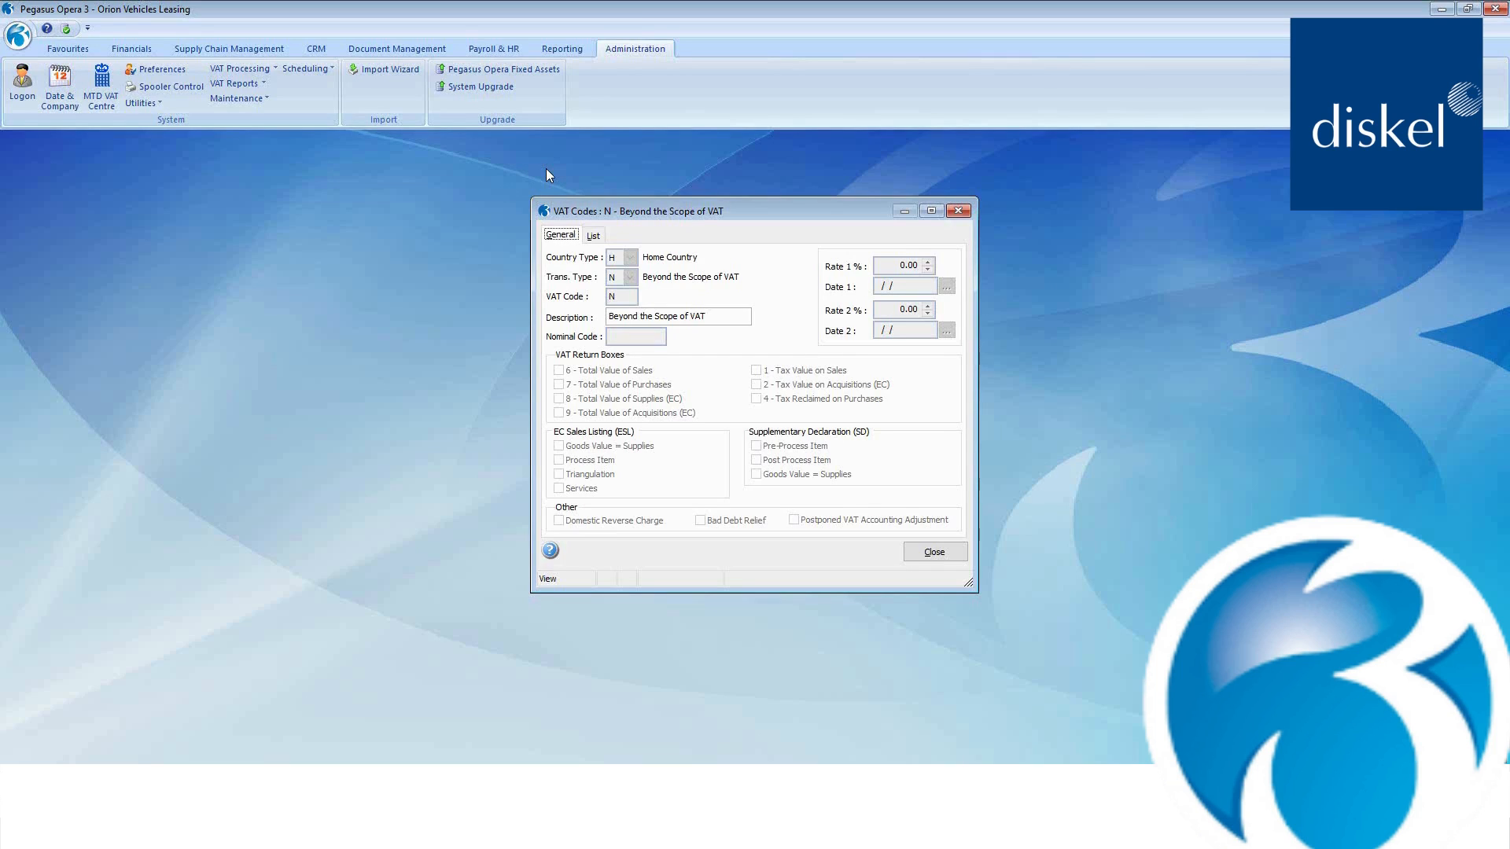
key("ctrl+n")
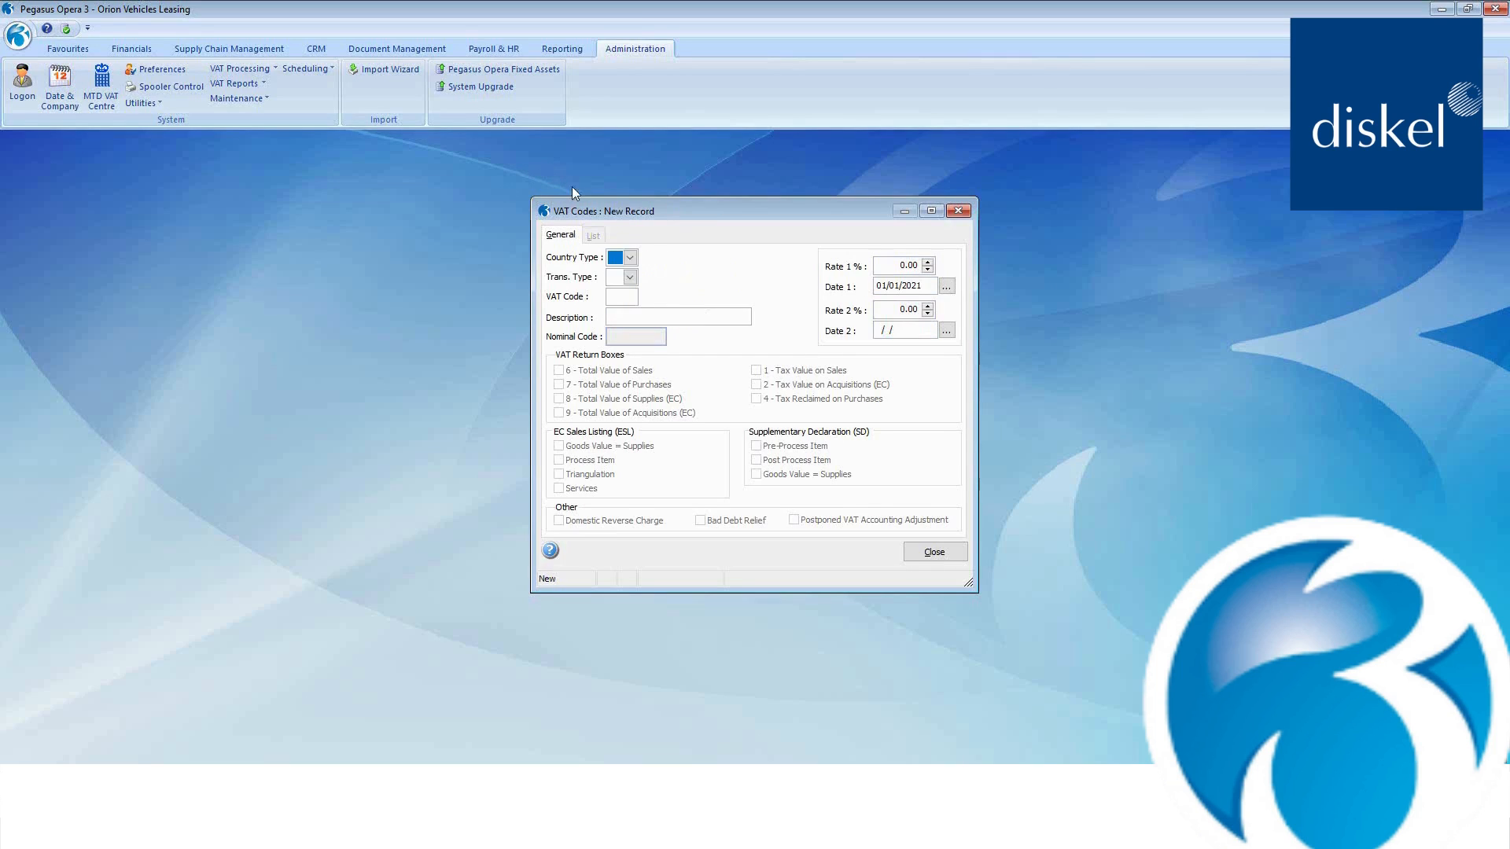
left_click(630, 257)
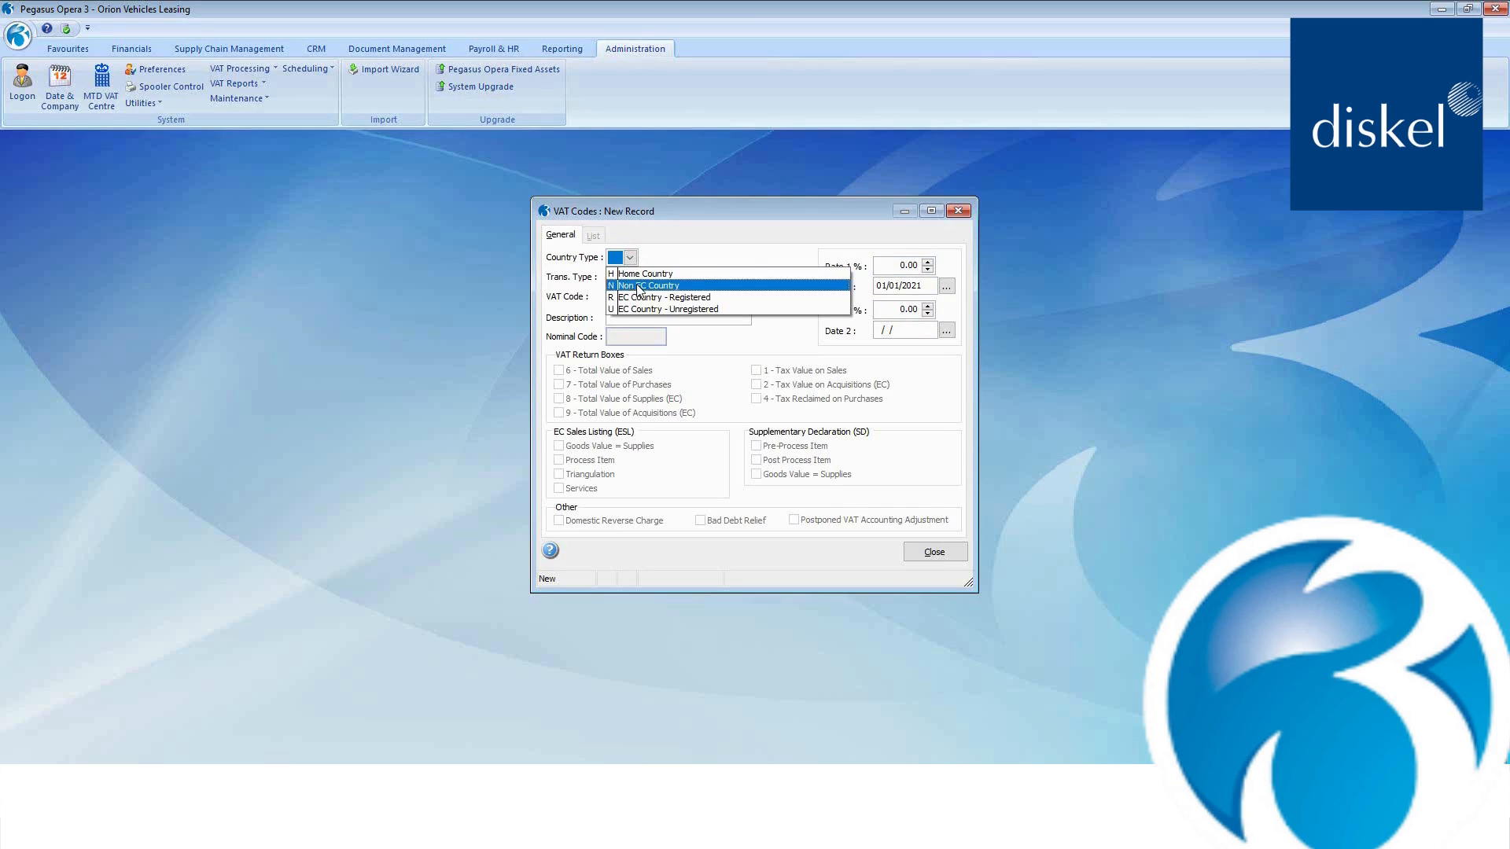
left_click(633, 274)
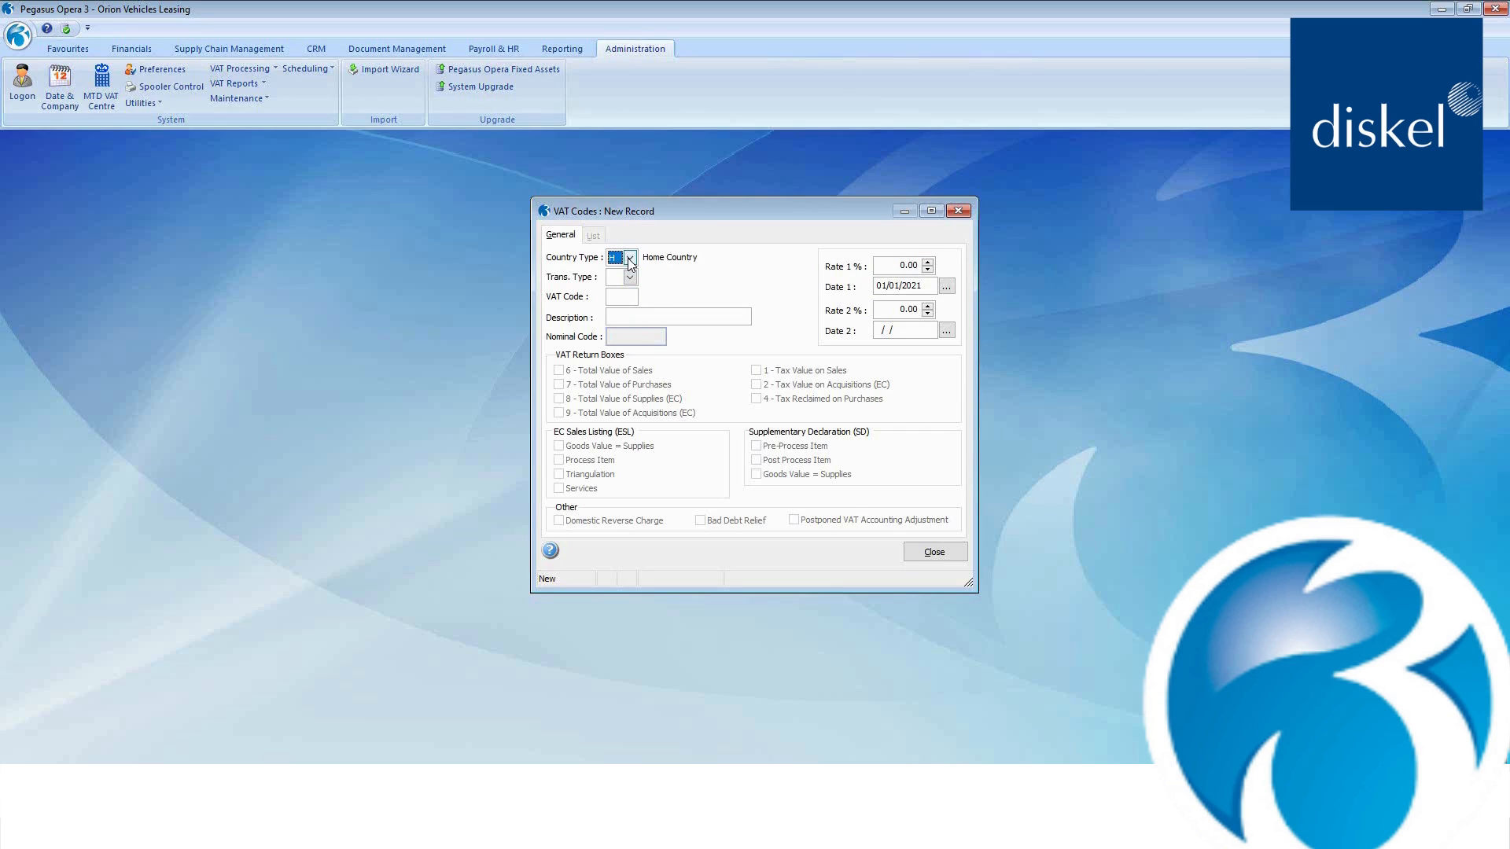
left_click(629, 277)
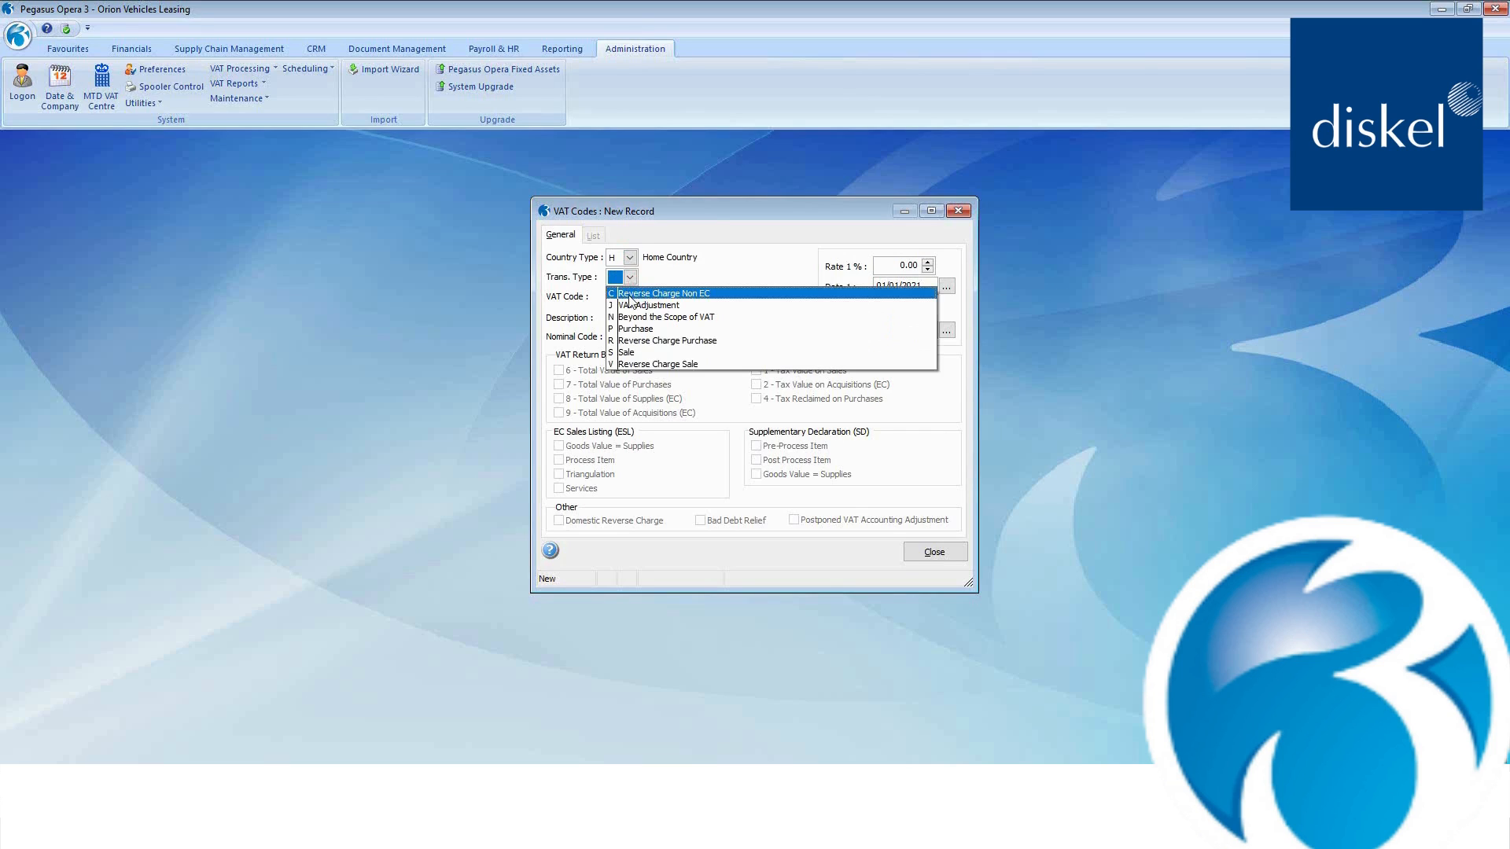
left_click(629, 305)
Enter 1 as the VAT code and "1 EC PL PVA Adjustment" as its description.
left_click(611, 296)
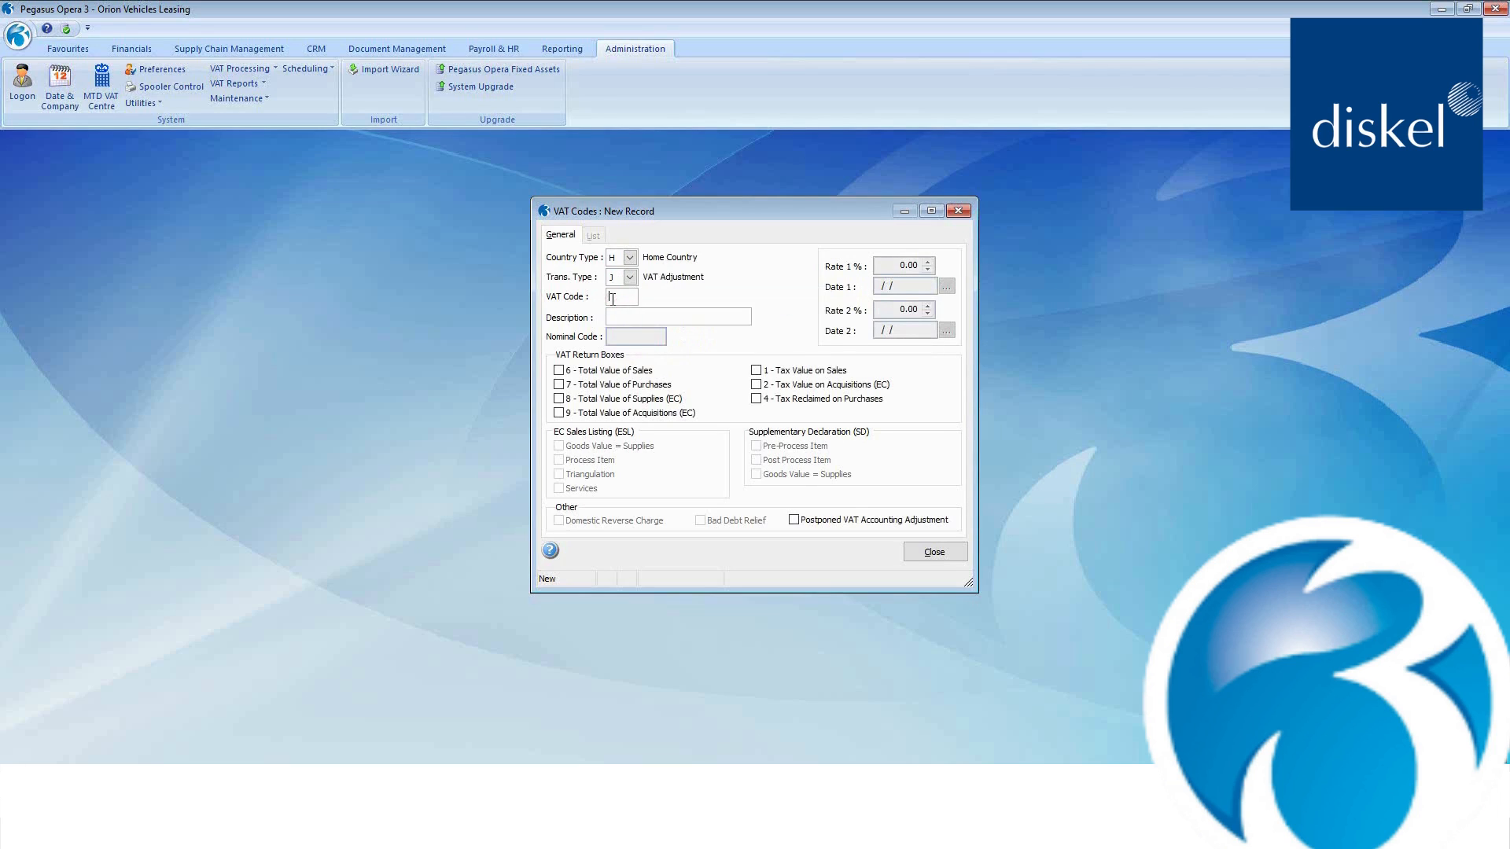
left_click(617, 314)
type("1 EC PL PVA Adjustment")
Enable VAT return box 1 (Tax Value on Sales) and Postponed VAT Accounting Adjustment for the code, and save it.
left_click(757, 371)
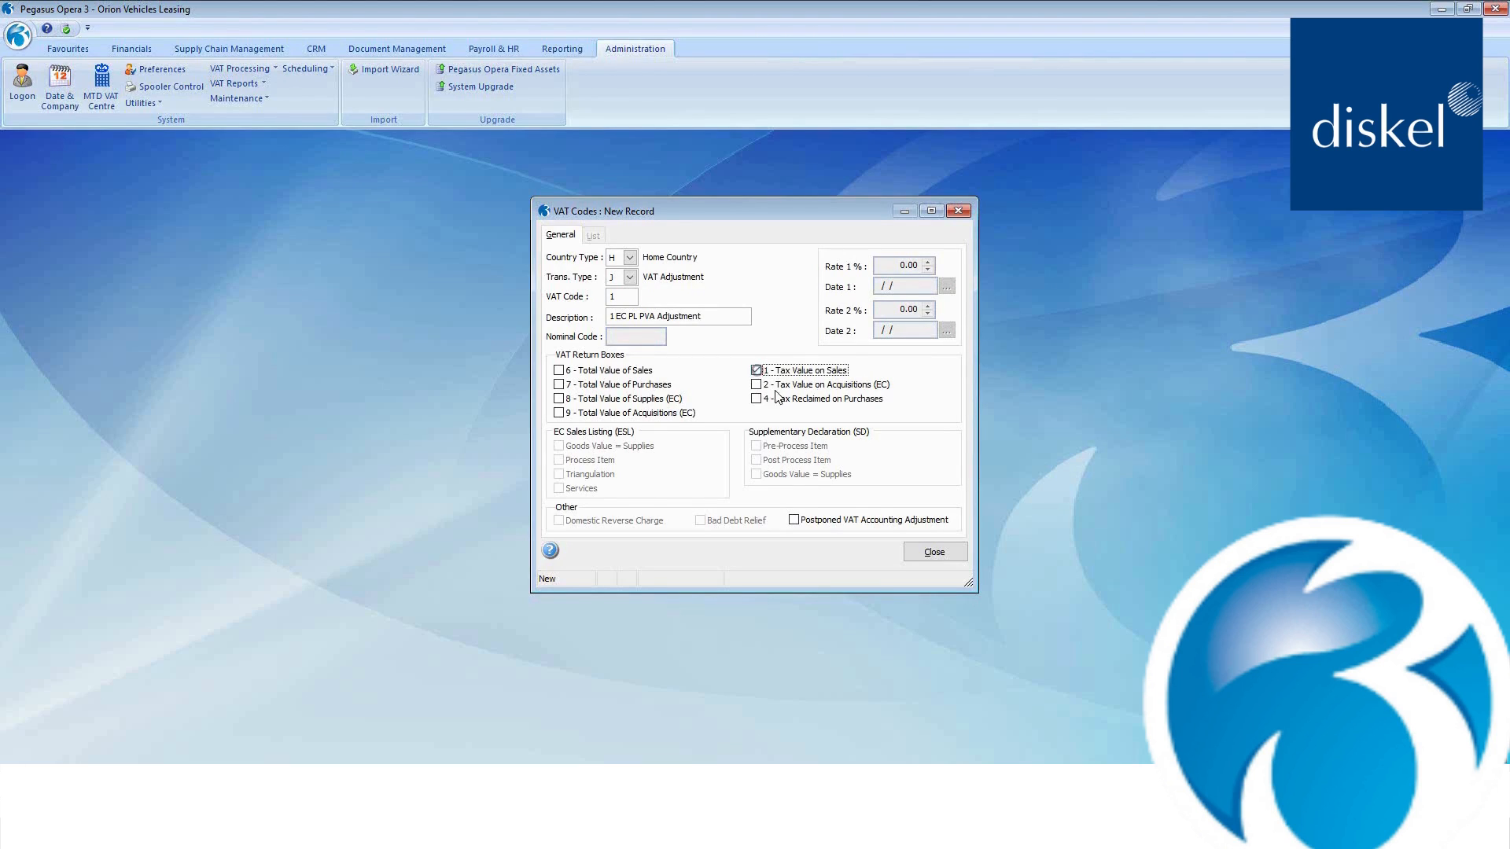
left_click(794, 522)
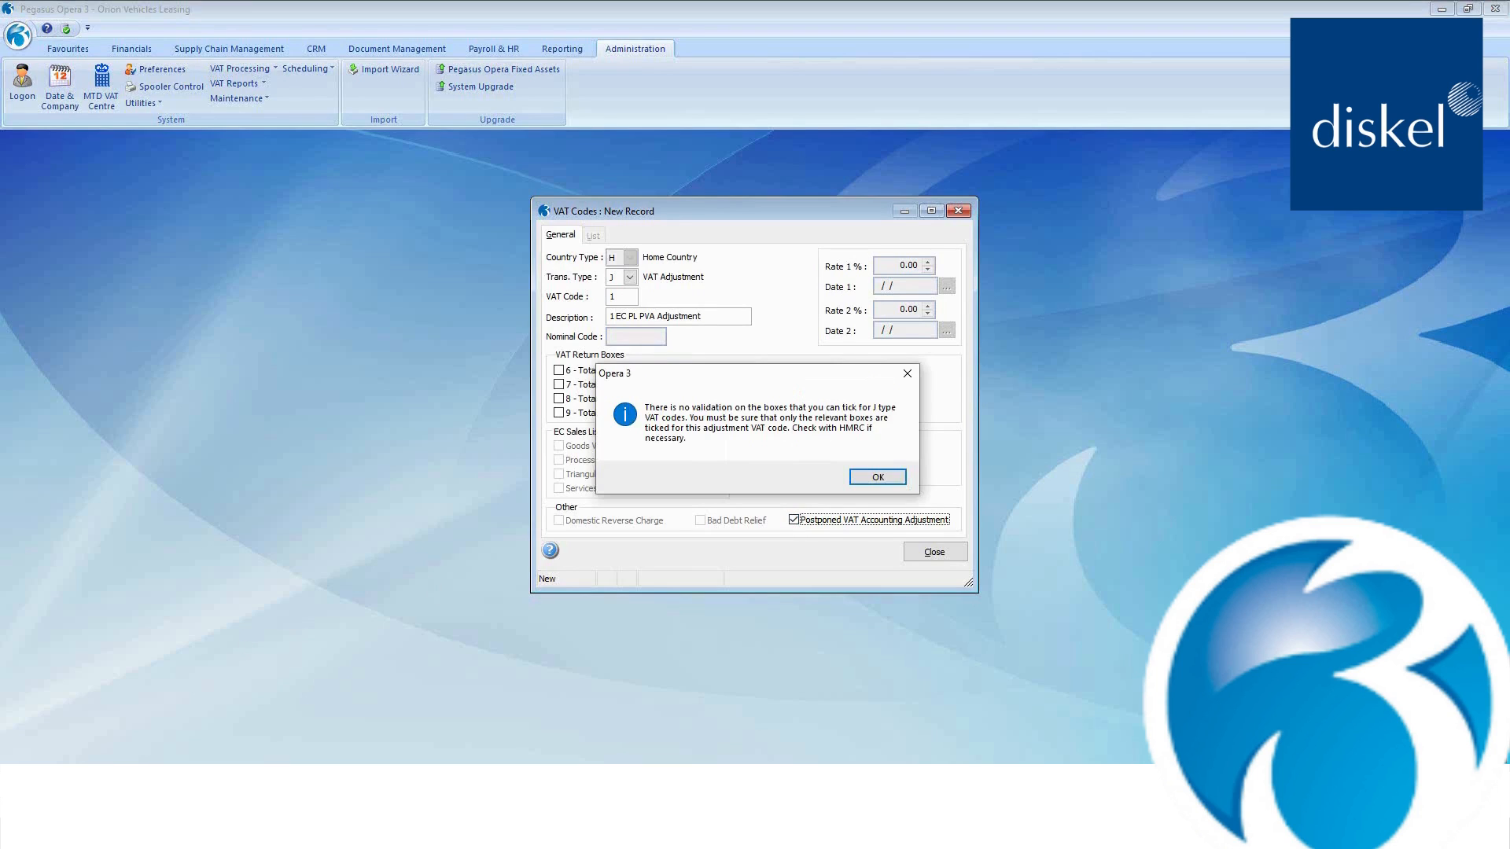
left_click(888, 478)
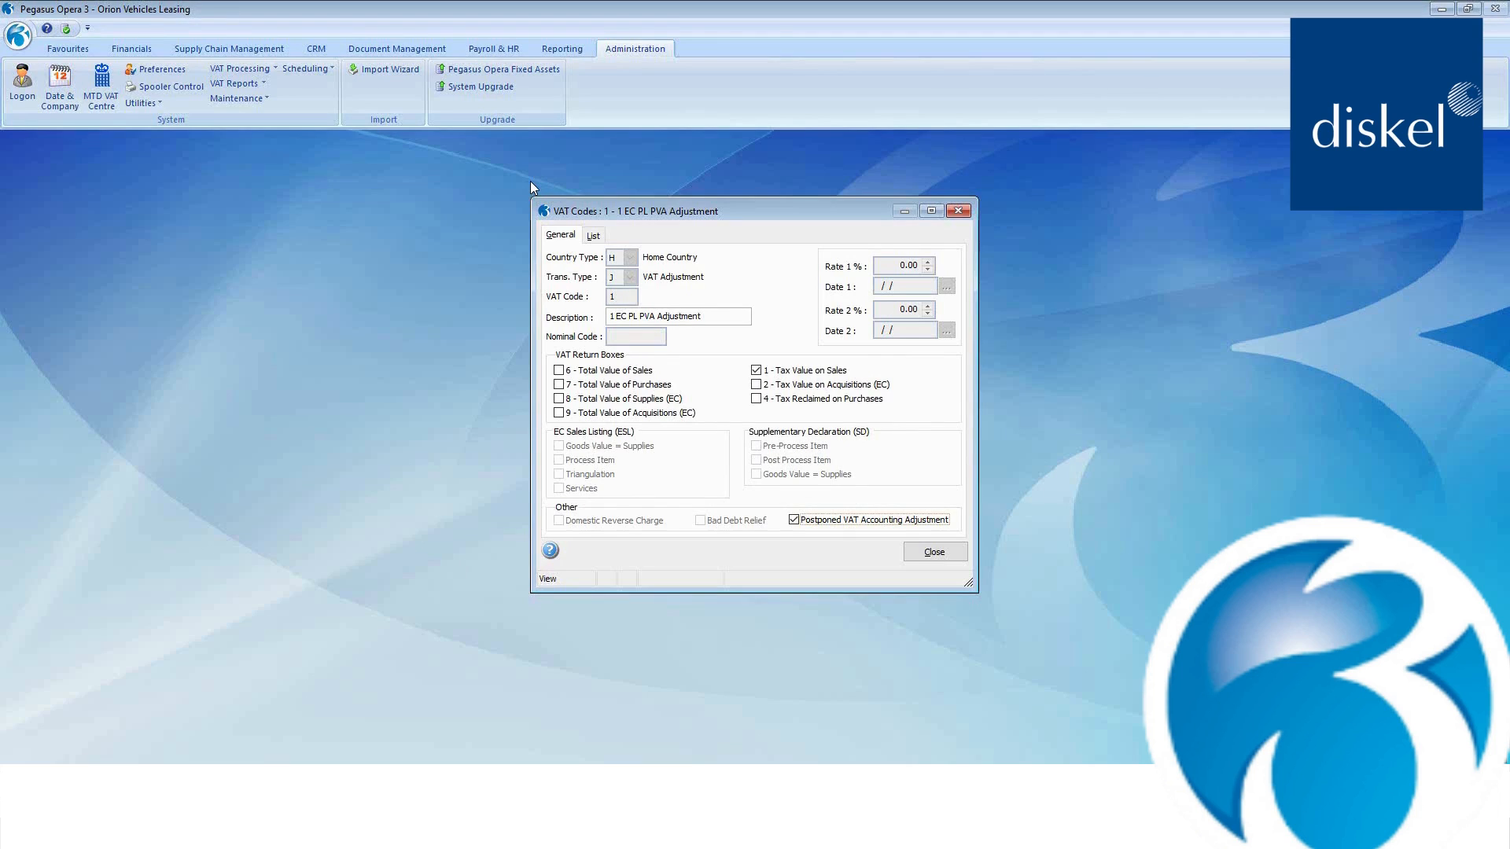
Create another VAT code record with country type H (Home Country) and transaction type J (VAT Adjustment).
key("ctrl+n")
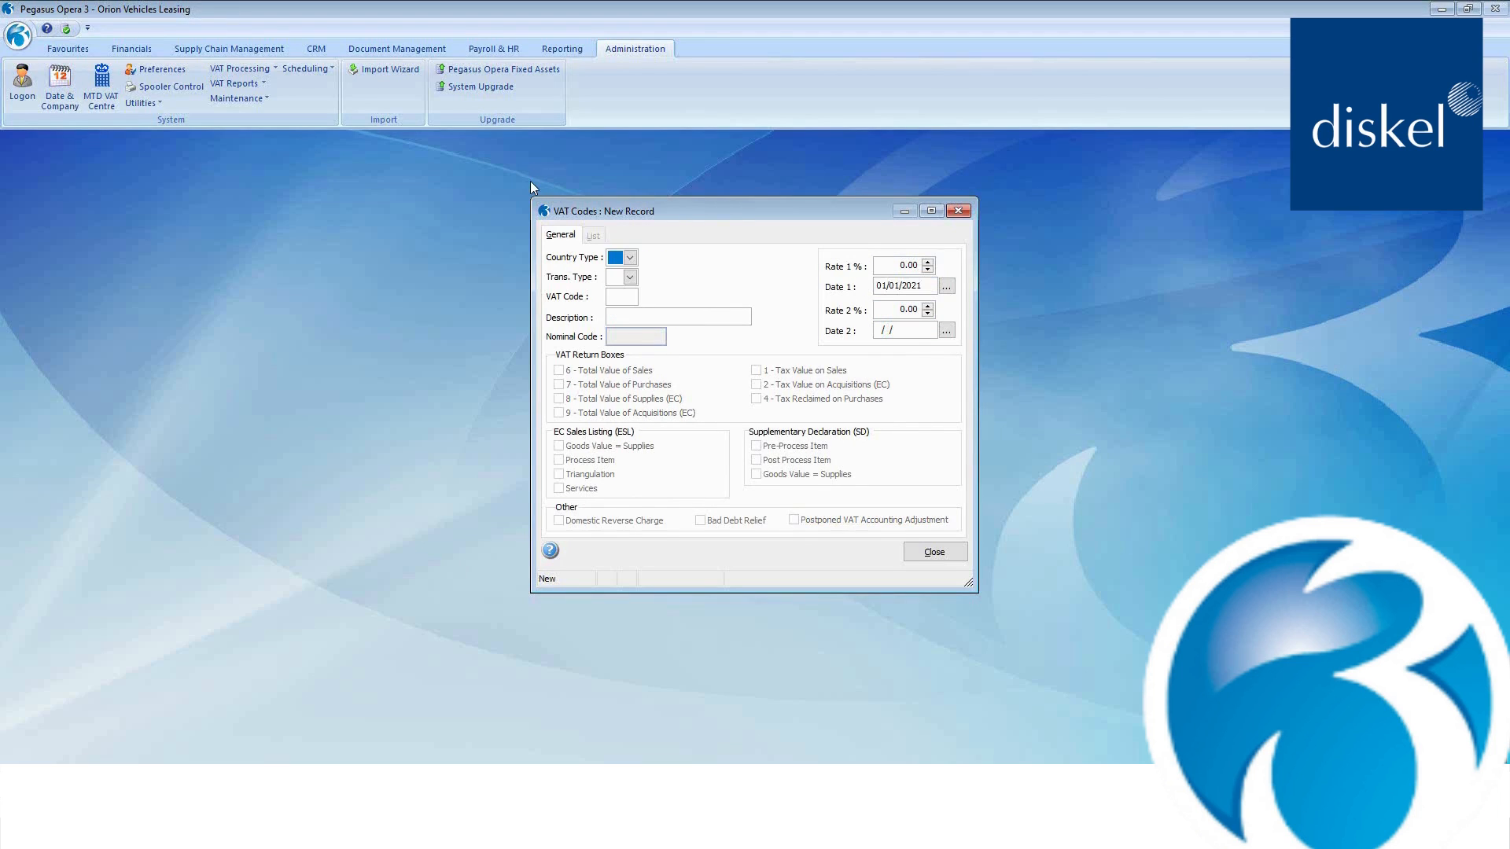
left_click(631, 259)
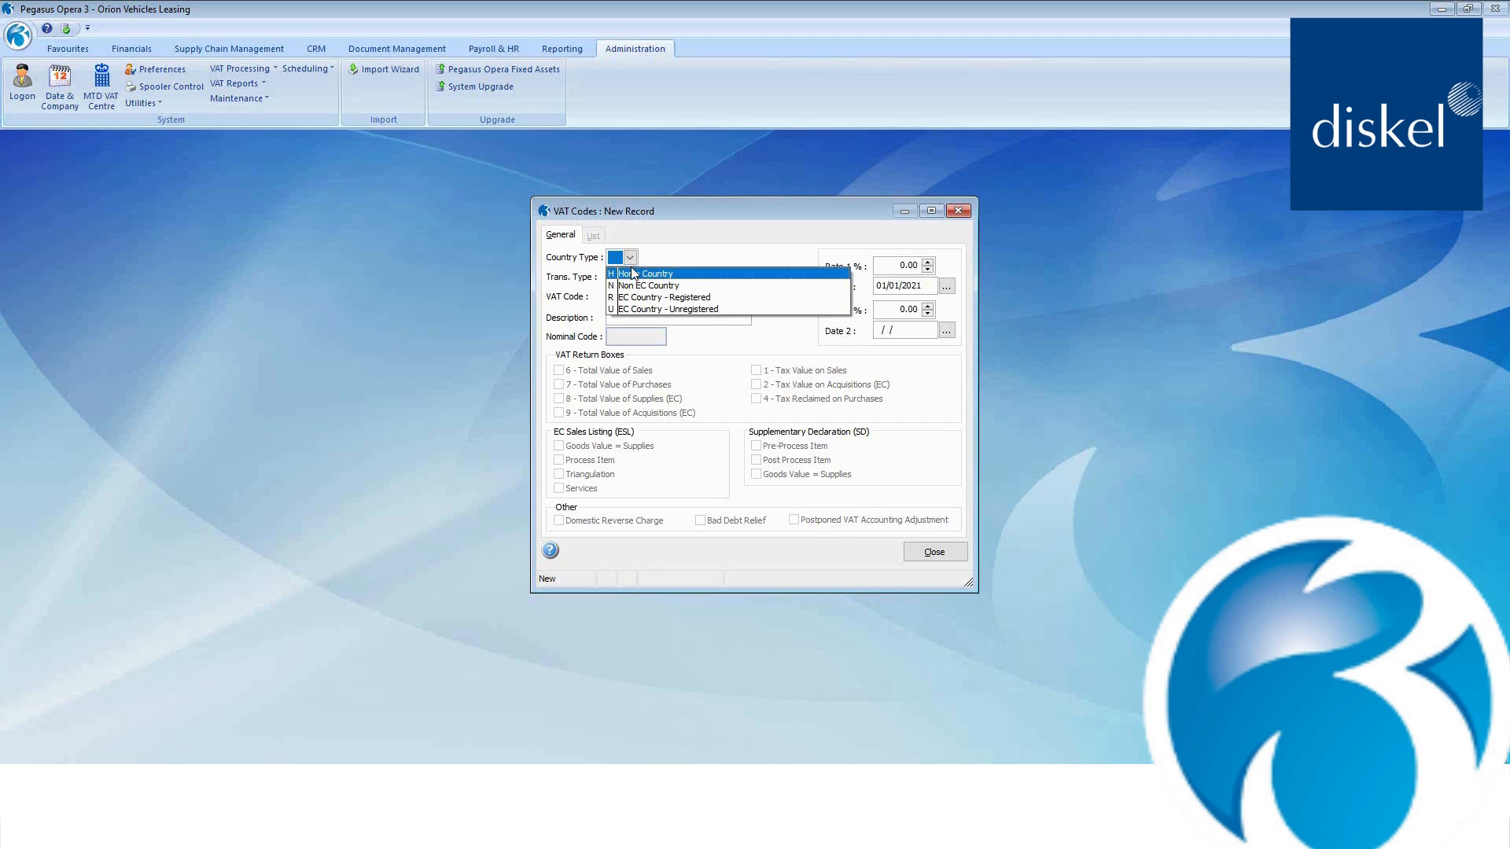
left_click(631, 277)
left_click(630, 277)
left_click(614, 296)
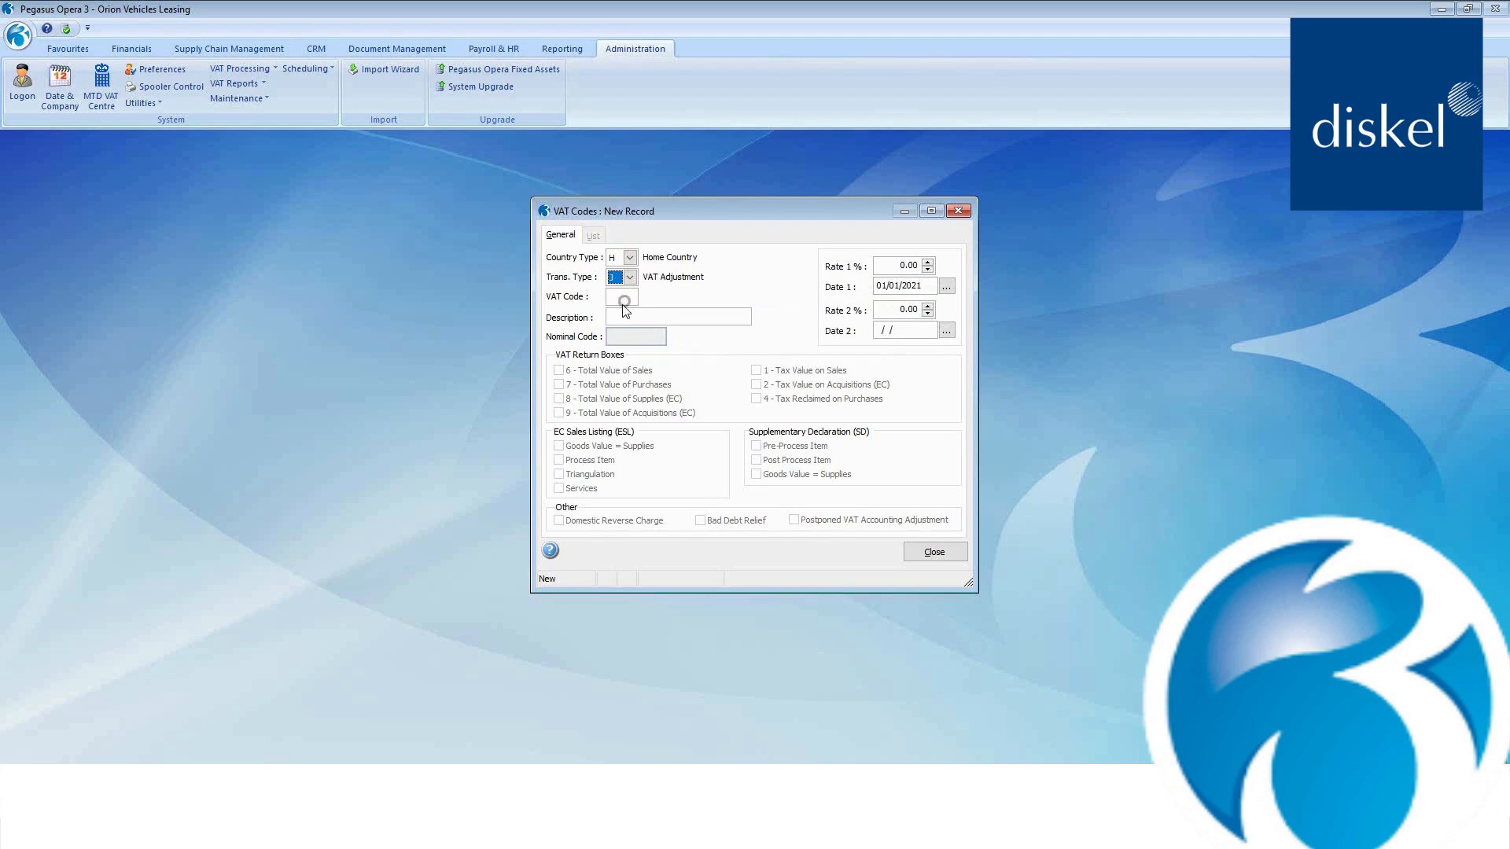
Enter 2 as the VAT code and "2&9 EC PL PVA Adjustment" as its description.
left_click(612, 296)
type("2")
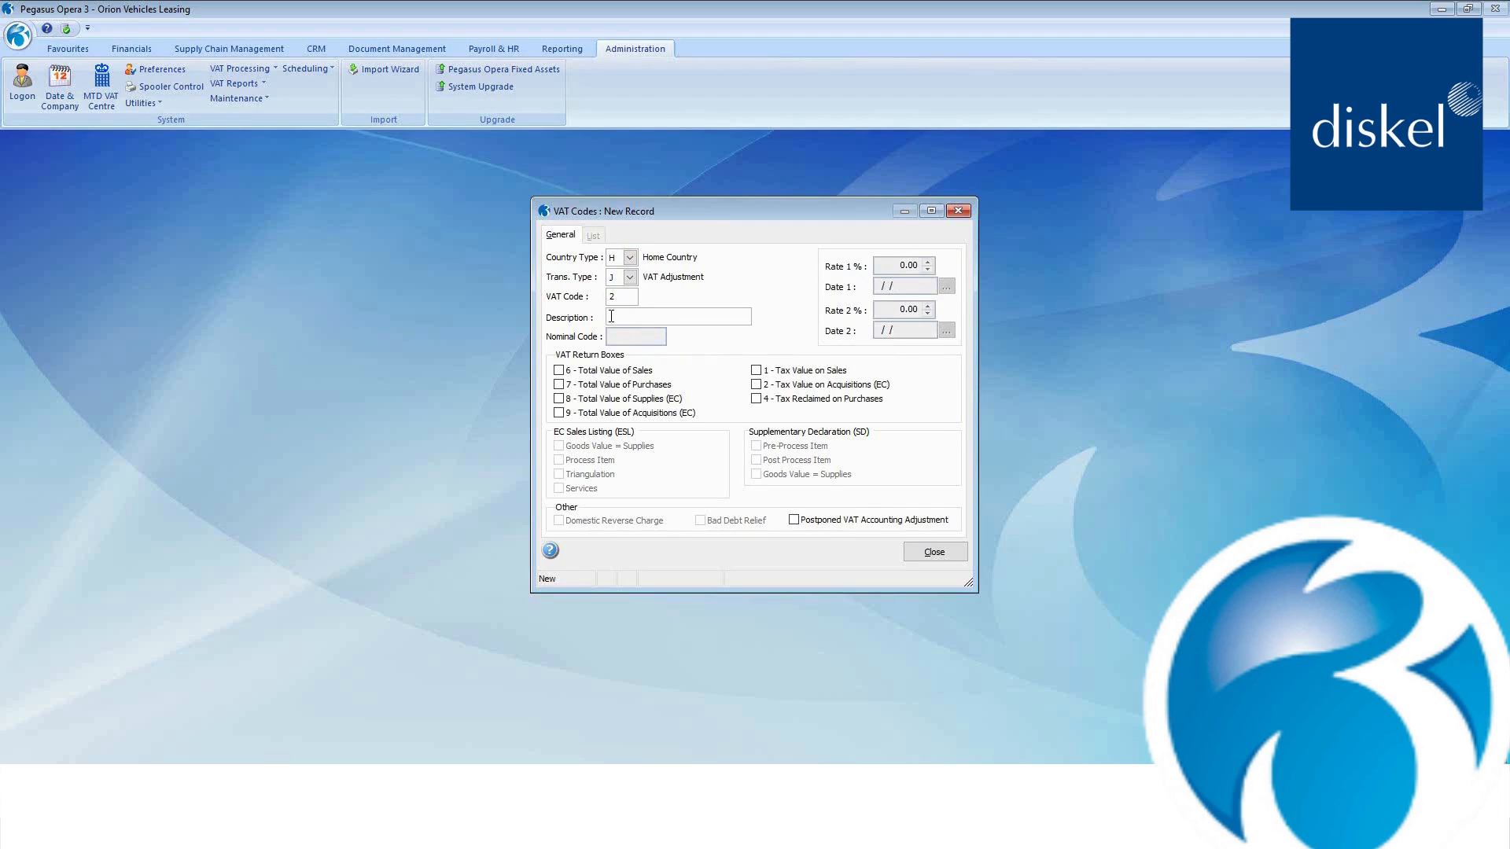
left_click(613, 317)
type("20")
type("9 EC P")
type("L PVA Adjust")
type("ment")
Enable VAT return boxes 2 and 9 plus Postponed VAT Accounting Adjustment for code 2, and save it.
left_click(758, 385)
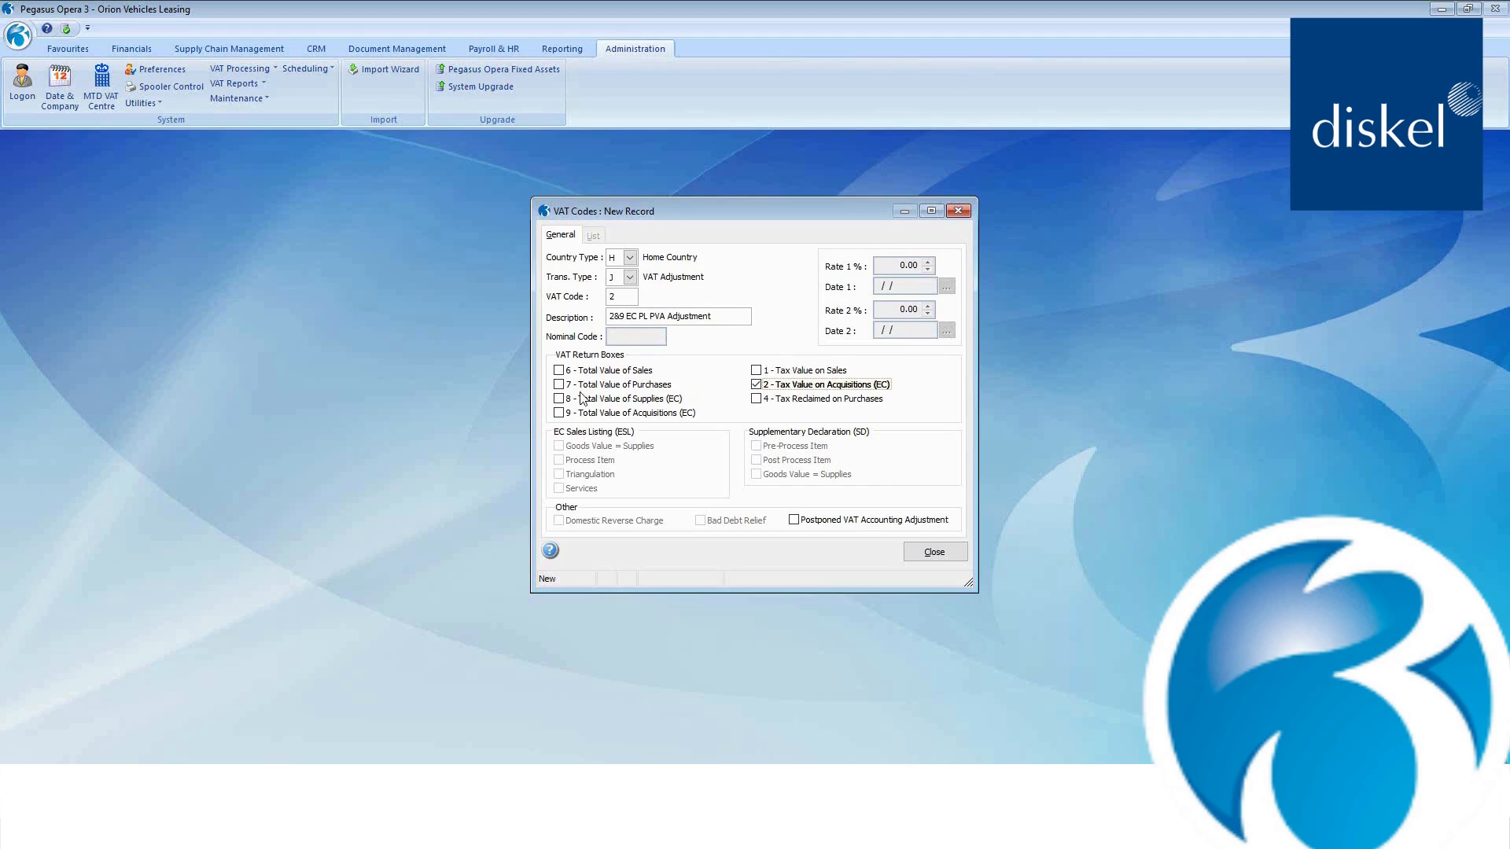
left_click(563, 415)
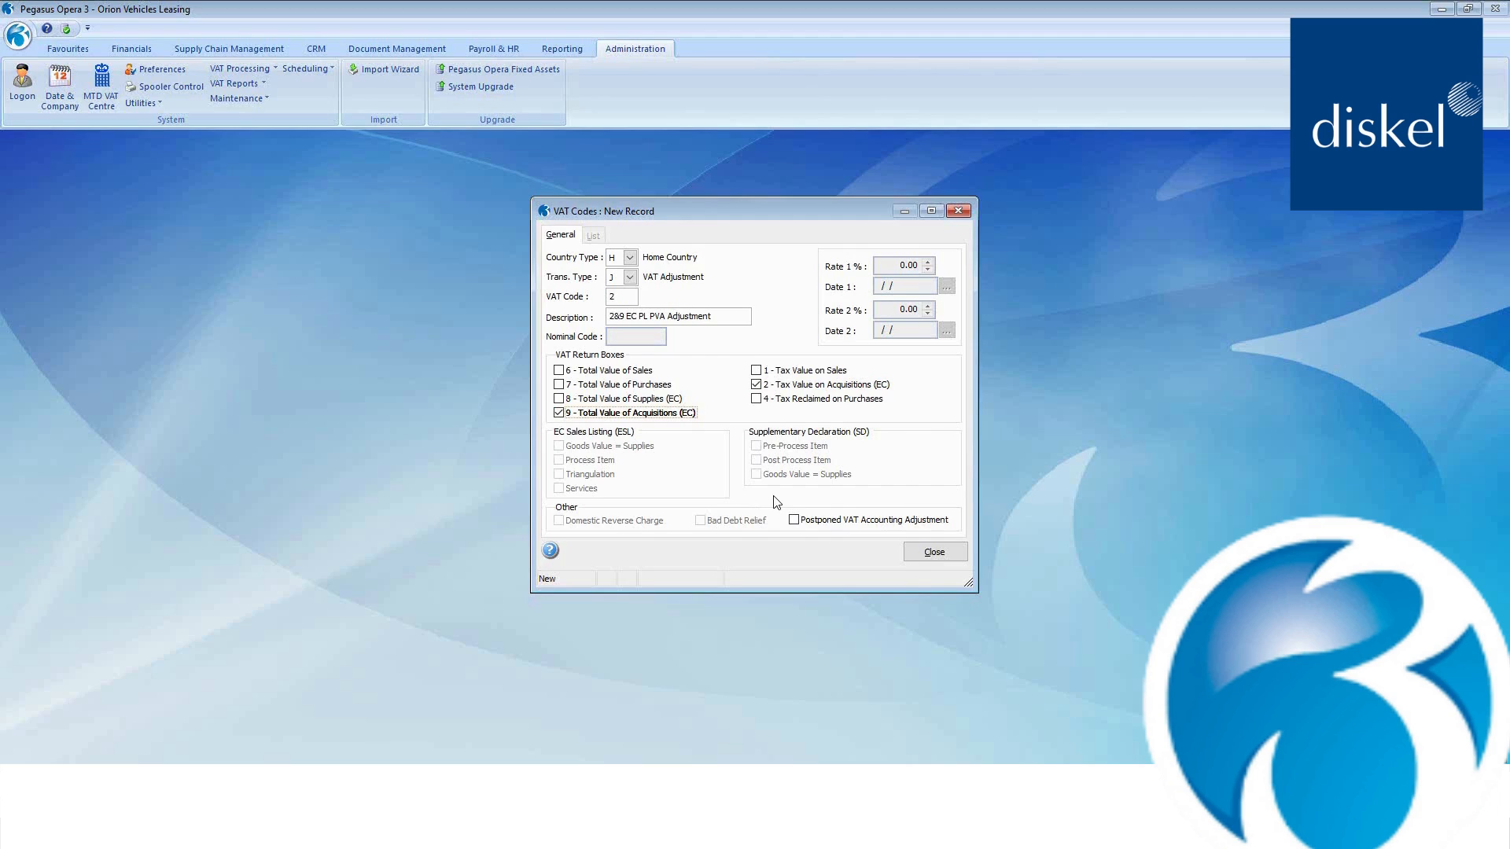
left_click(794, 520)
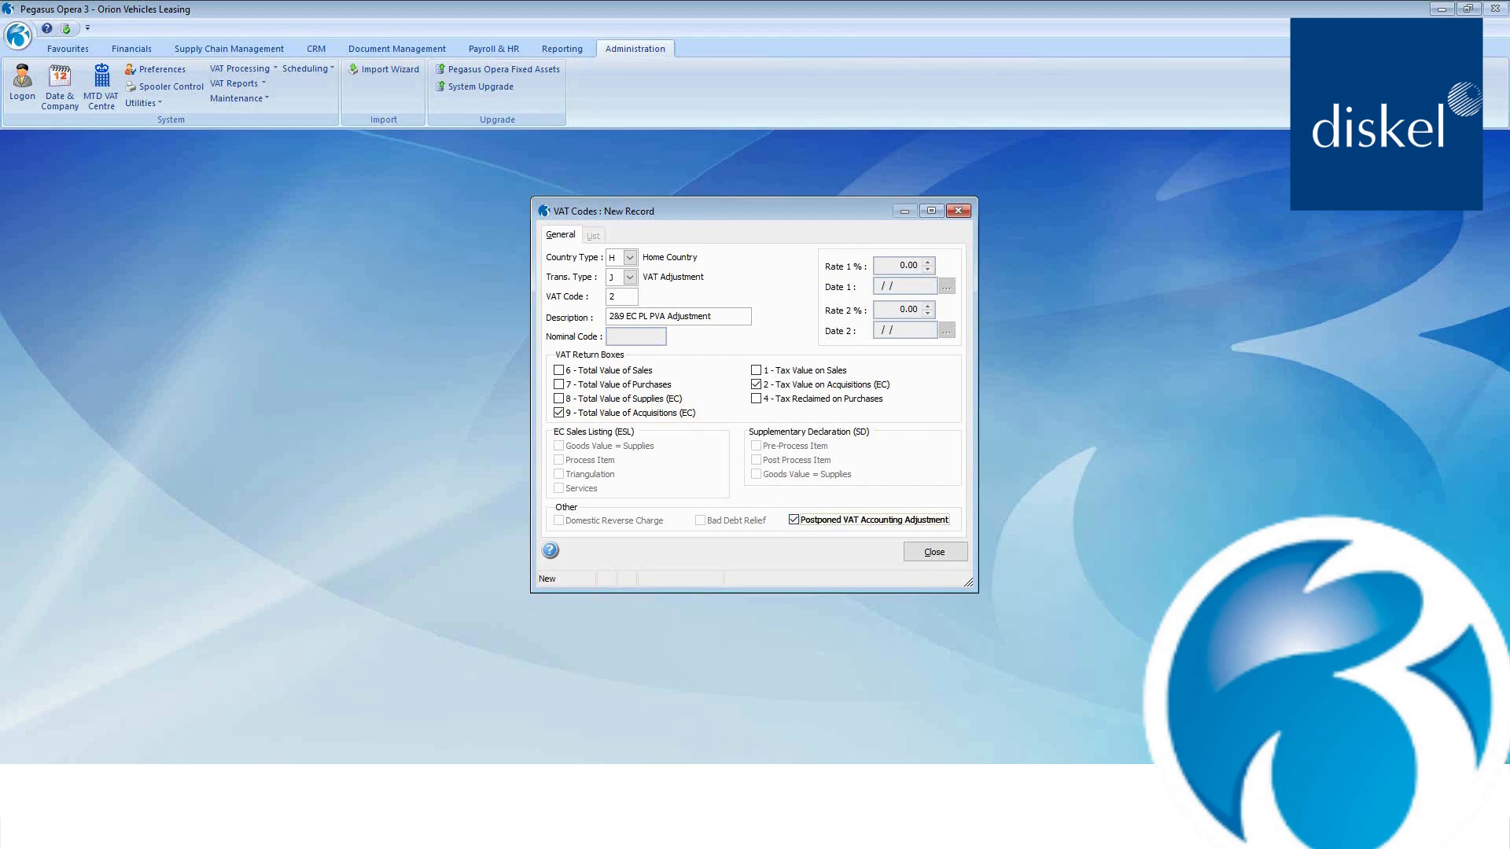
key("ctrl+s")
left_click(857, 476)
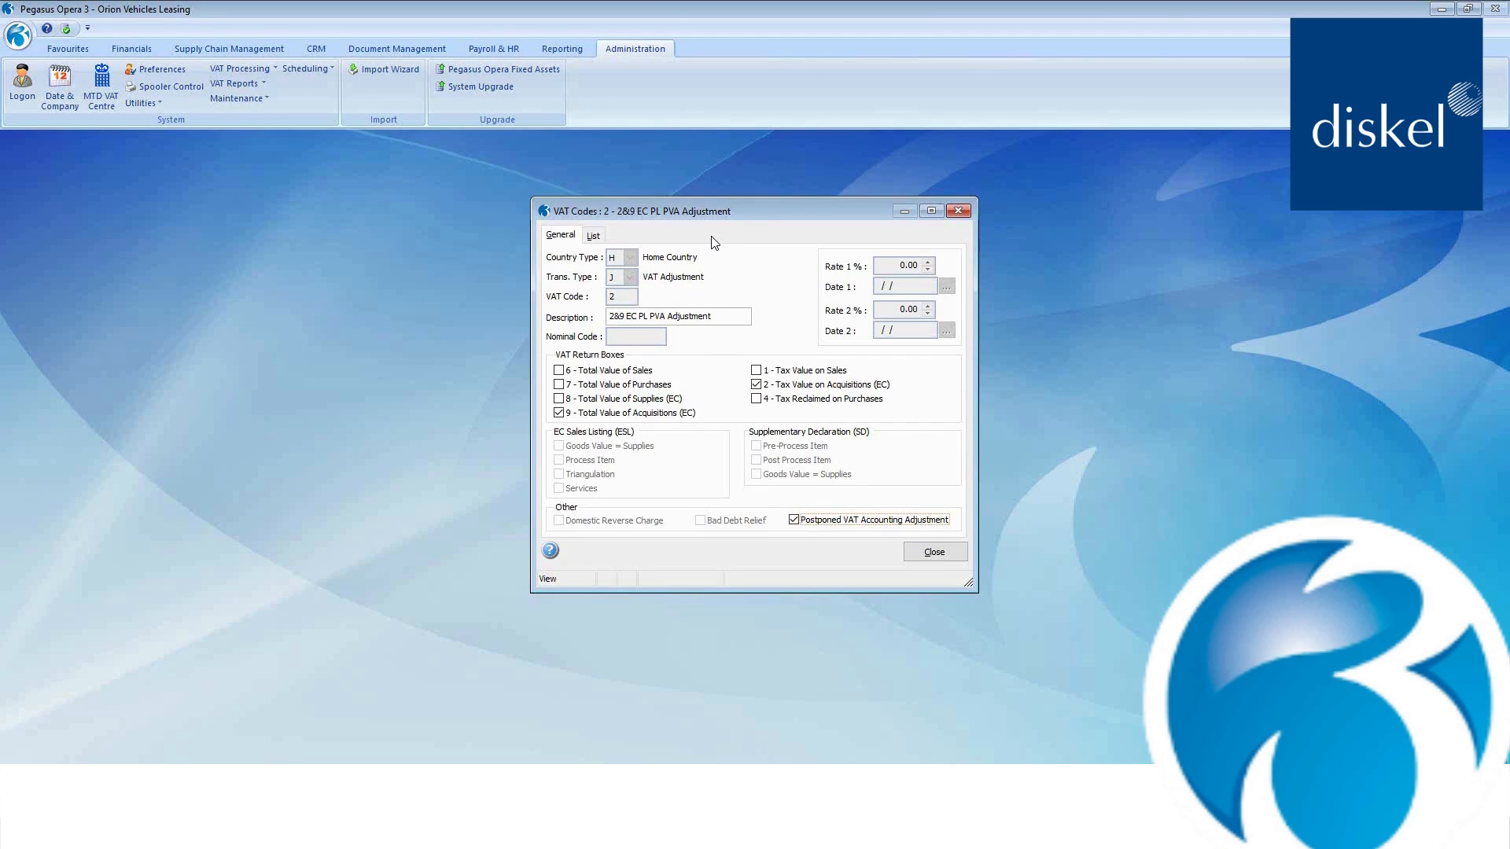
Start a third adjustment VAT code with country type H (Home Country) and transaction type J (VAT Adjustment).
key("ctrl+n")
left_click(629, 258)
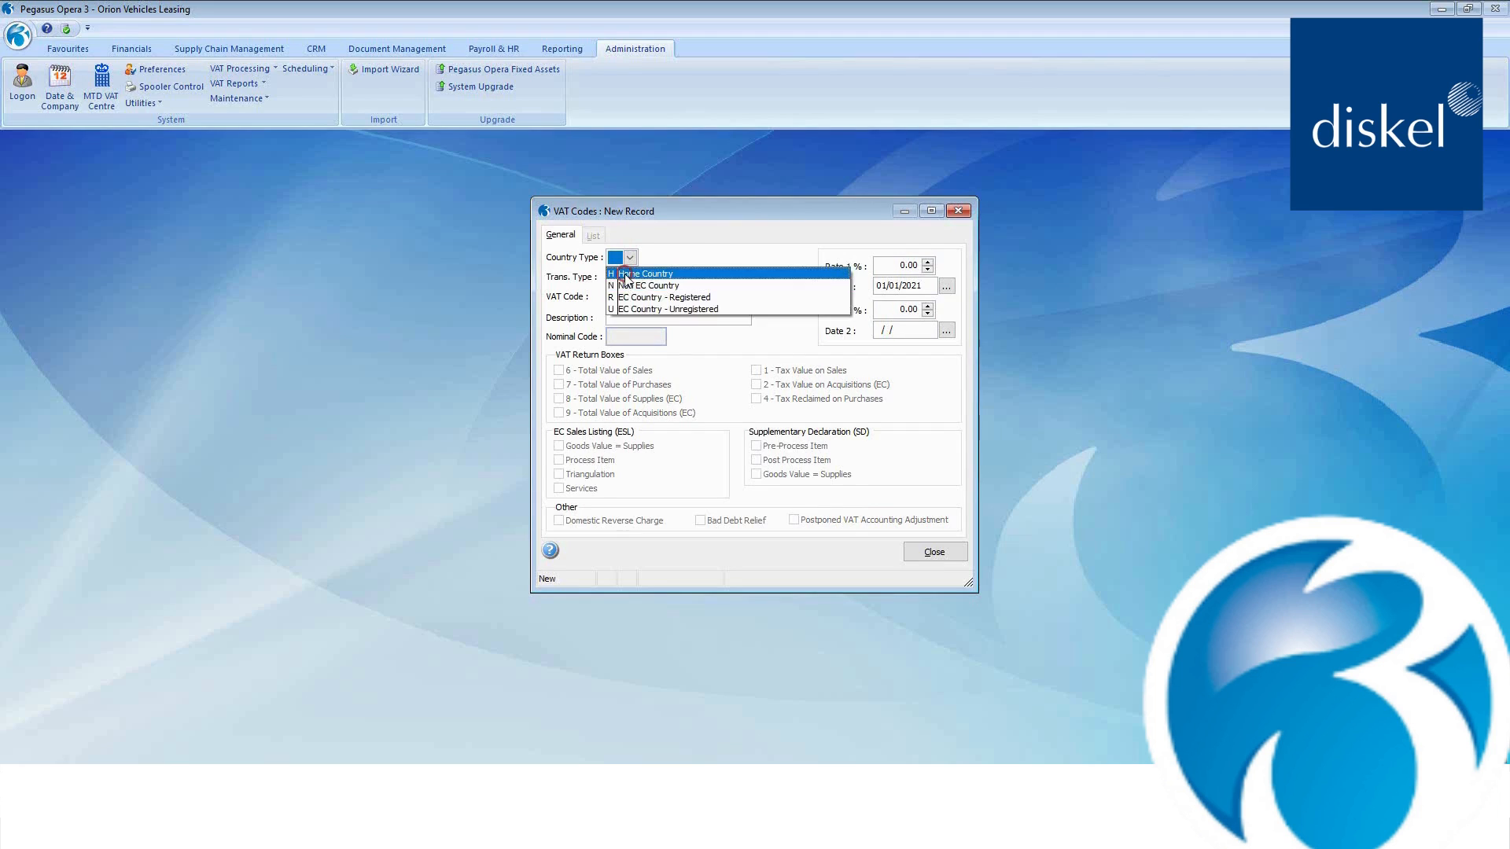
left_click(627, 275)
left_click(630, 277)
left_click(630, 305)
Enter 4 as the VAT code and "4&1 RoW PVA Adjustment" as its description.
left_click(613, 296)
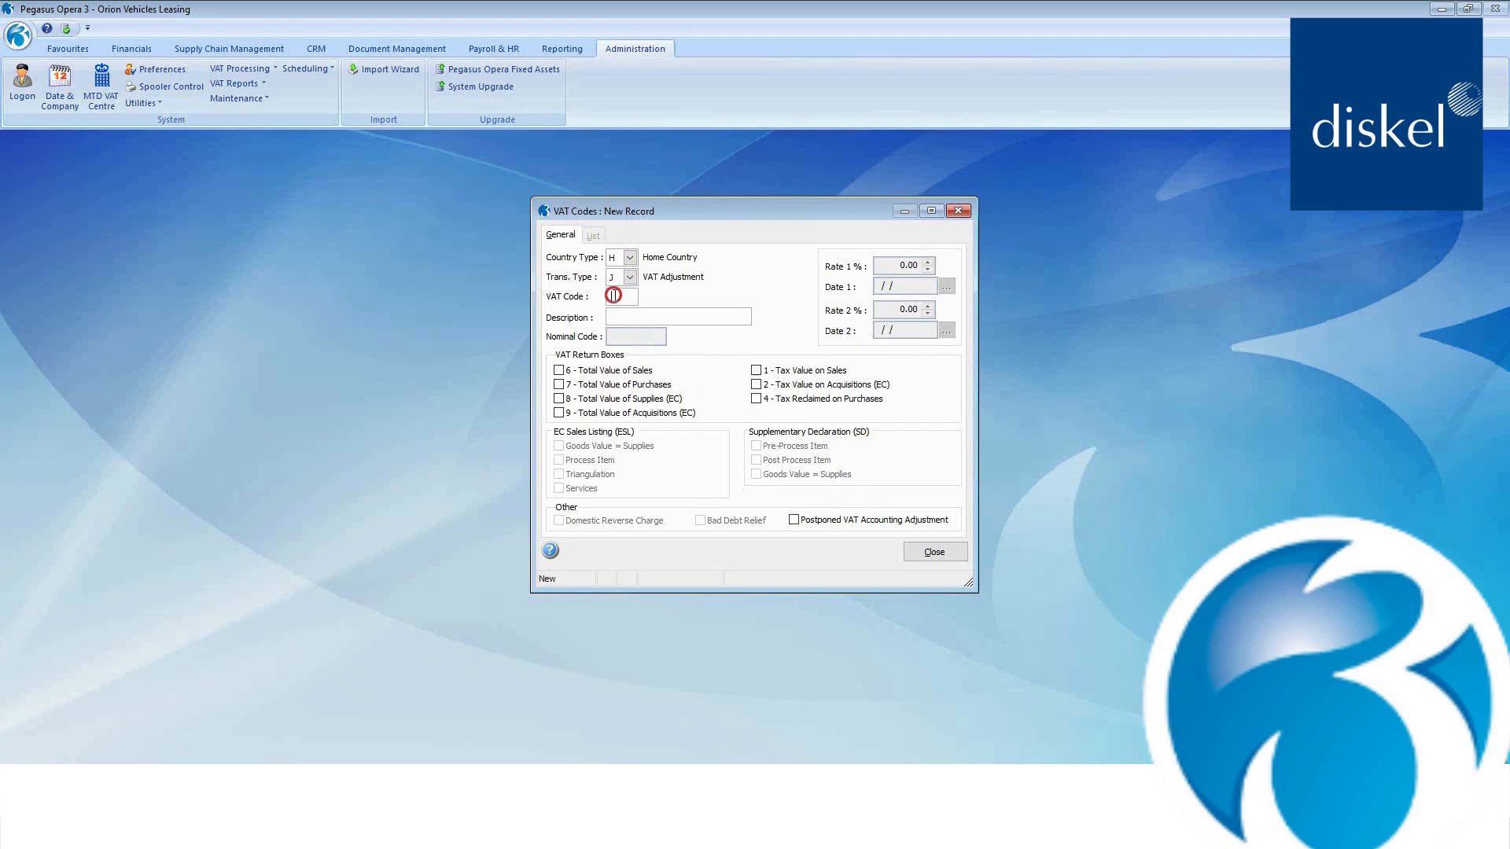
type("4")
key("Tab")
type("4&1 RoW PVA Adjustment")
Enable VAT return boxes 1 and 4 for code 4 and extend its description to "4&1 RoW PL PVA Adjustment".
left_click(756, 371)
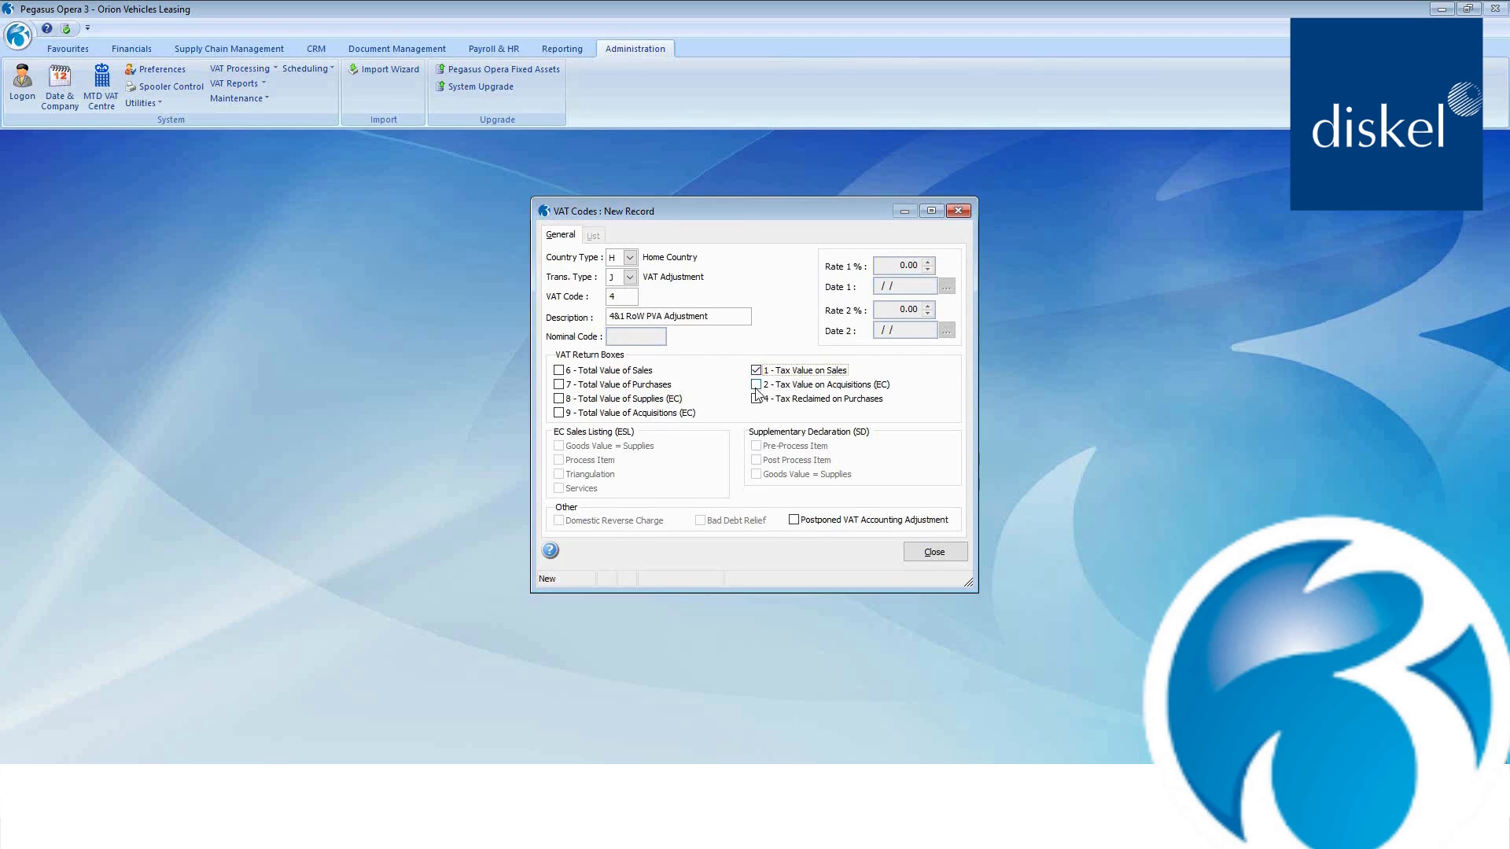
left_click(756, 399)
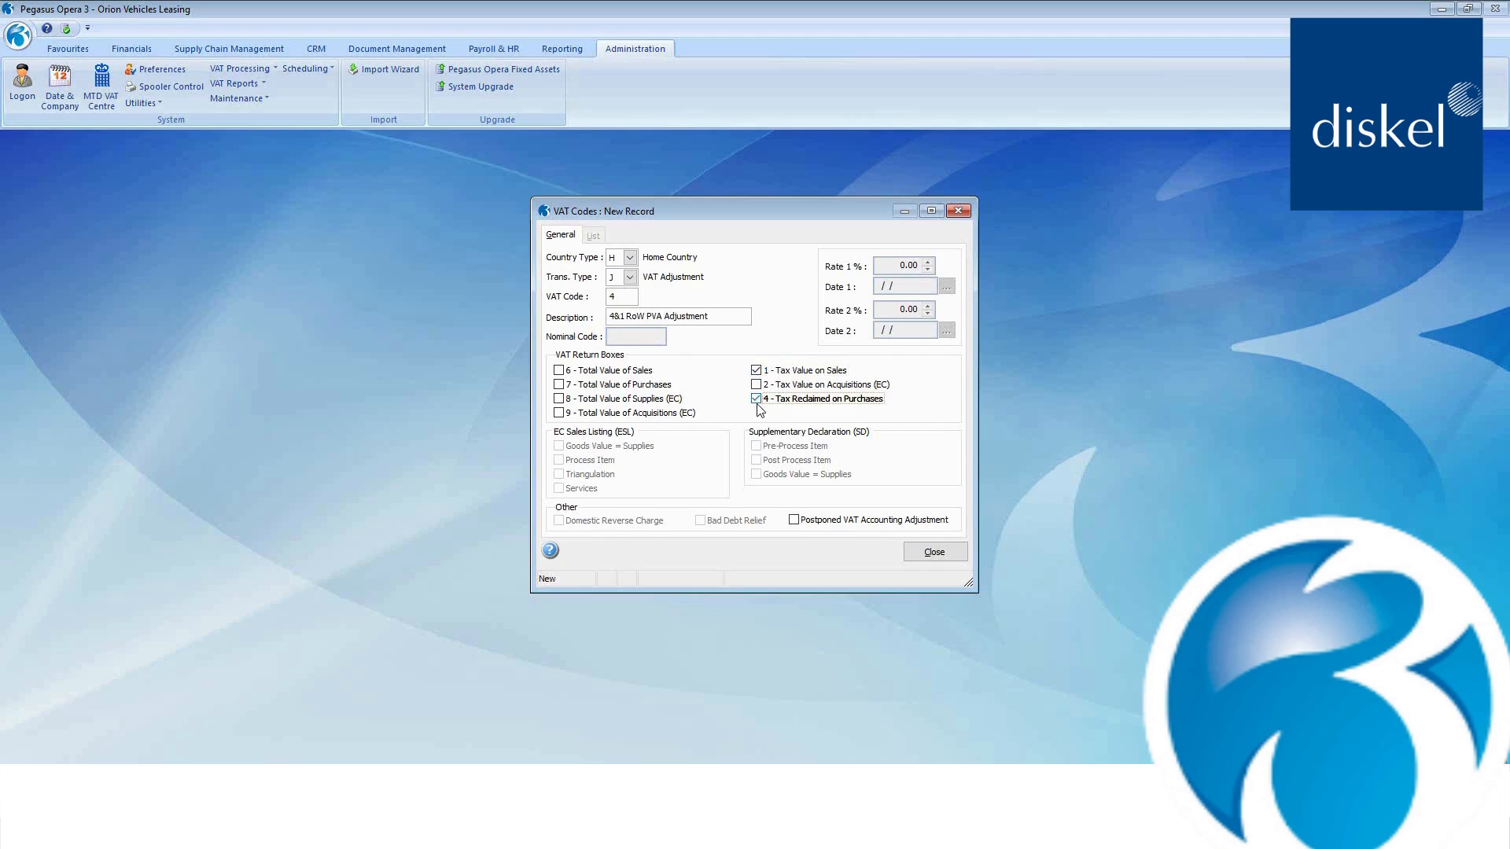
left_click(649, 317)
type("PL")
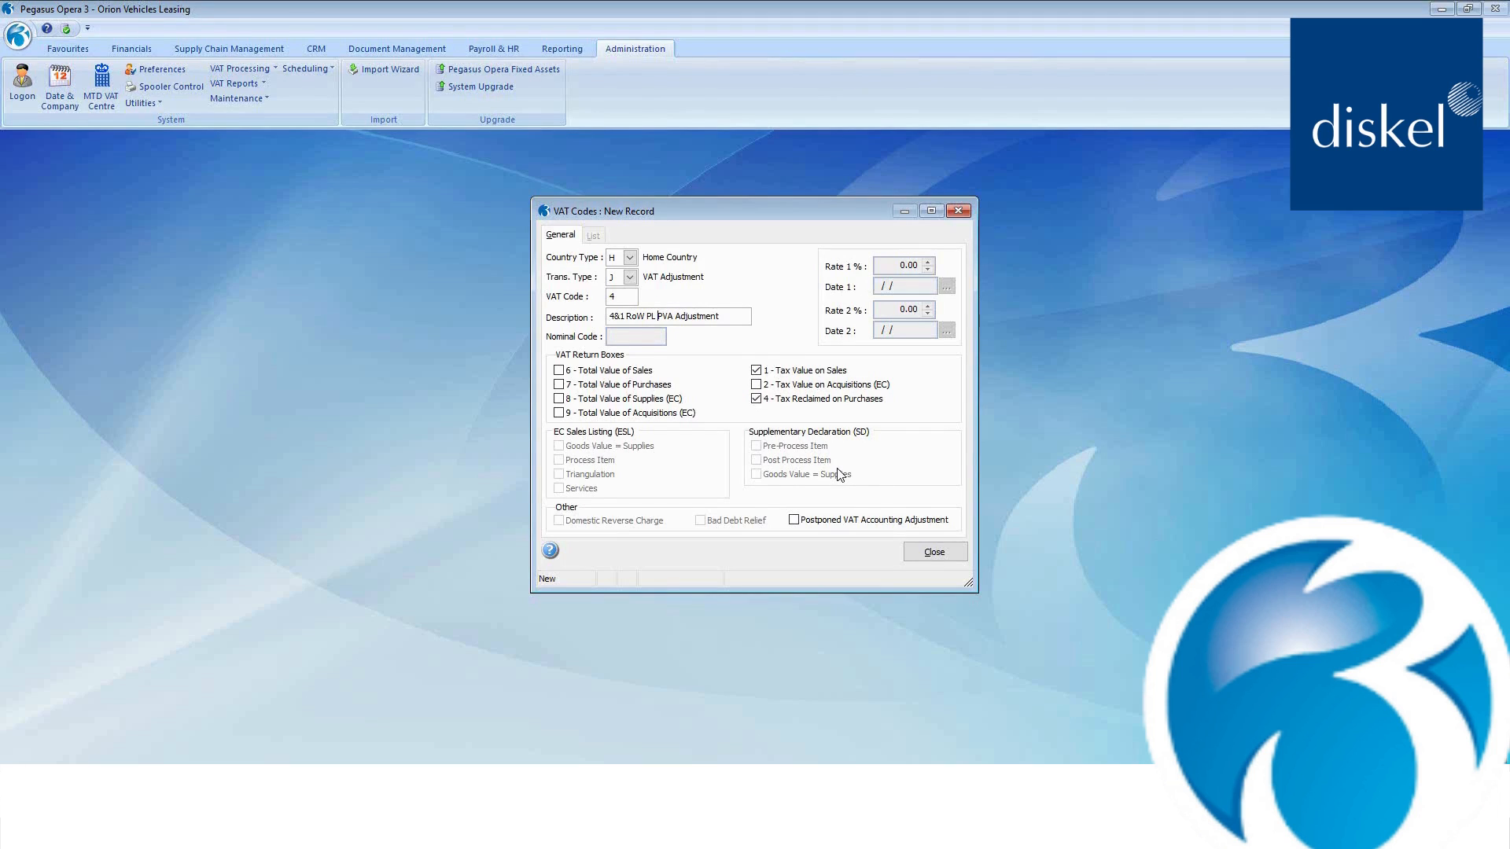
Mark code 4 as a Postponed VAT Accounting Adjustment and save it.
left_click(794, 519)
key("ctrl+s")
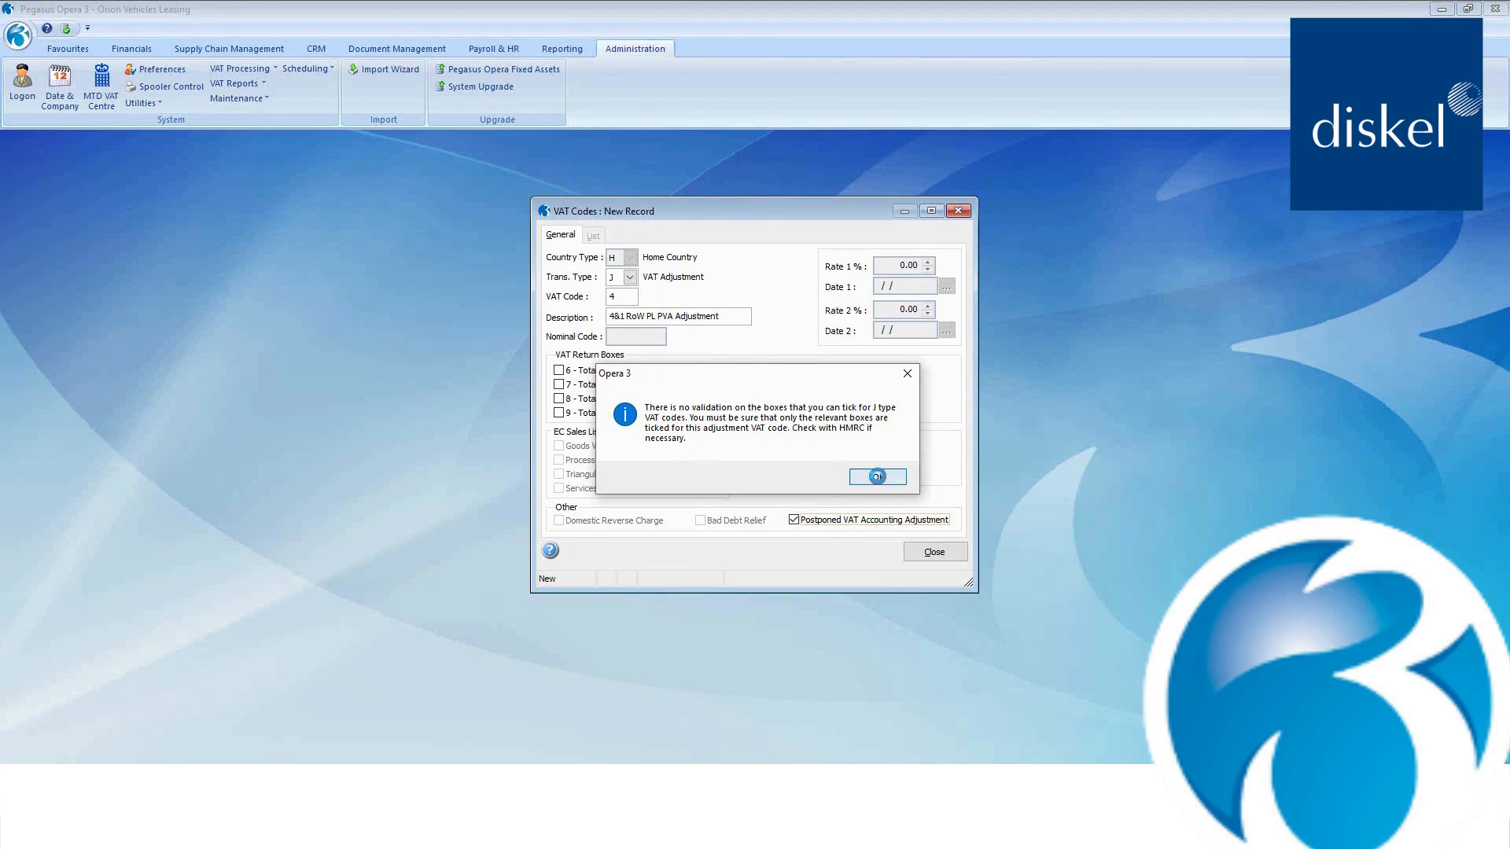
left_click(877, 478)
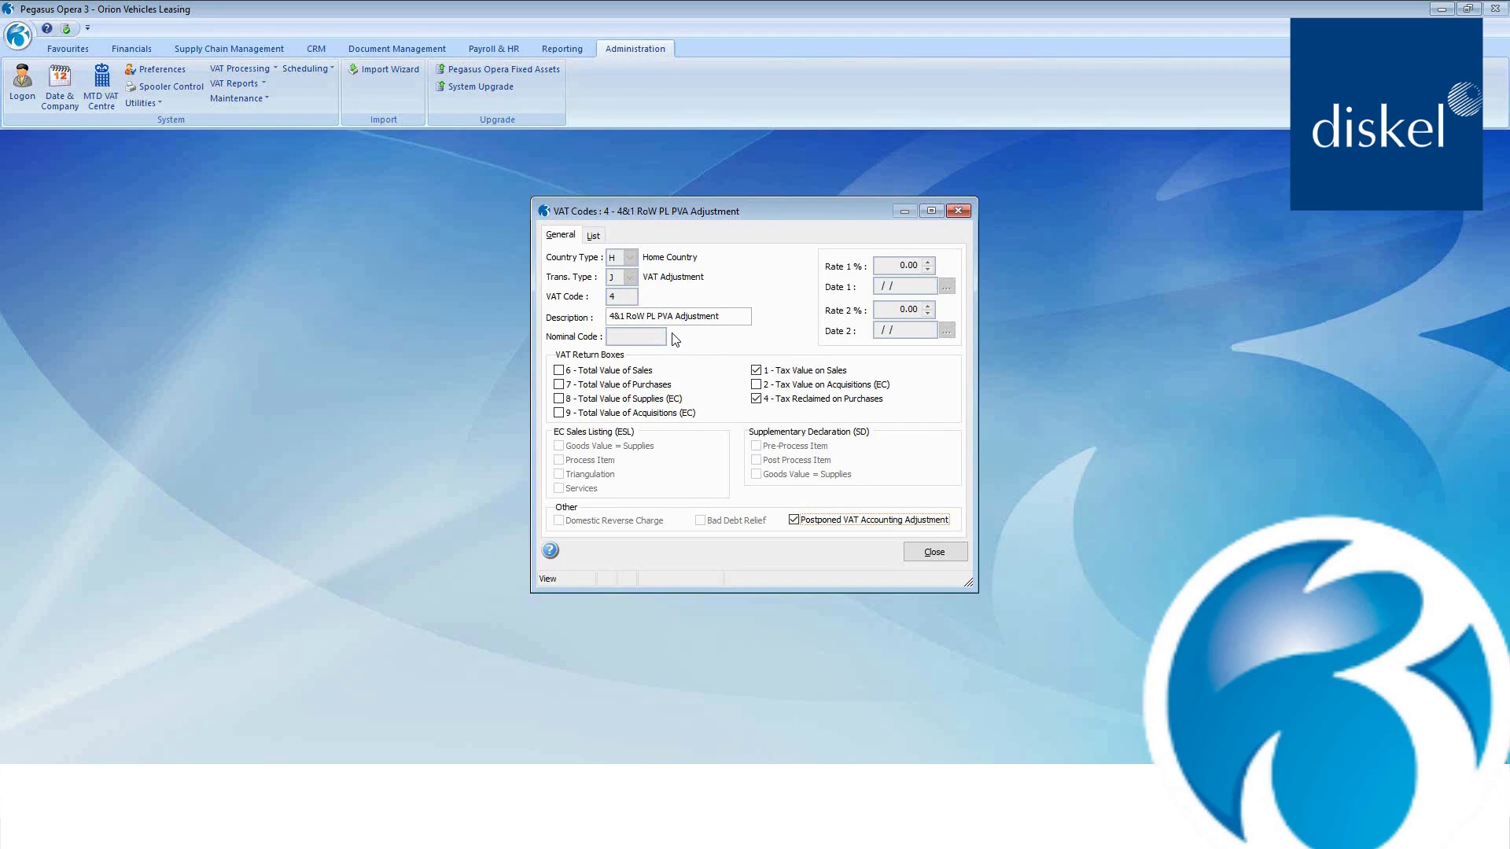
Start a fourth adjustment VAT code with country type H (Home Country) and transaction type J (VAT Adjustment).
key("ctrl+n")
left_click(630, 257)
left_click(635, 278)
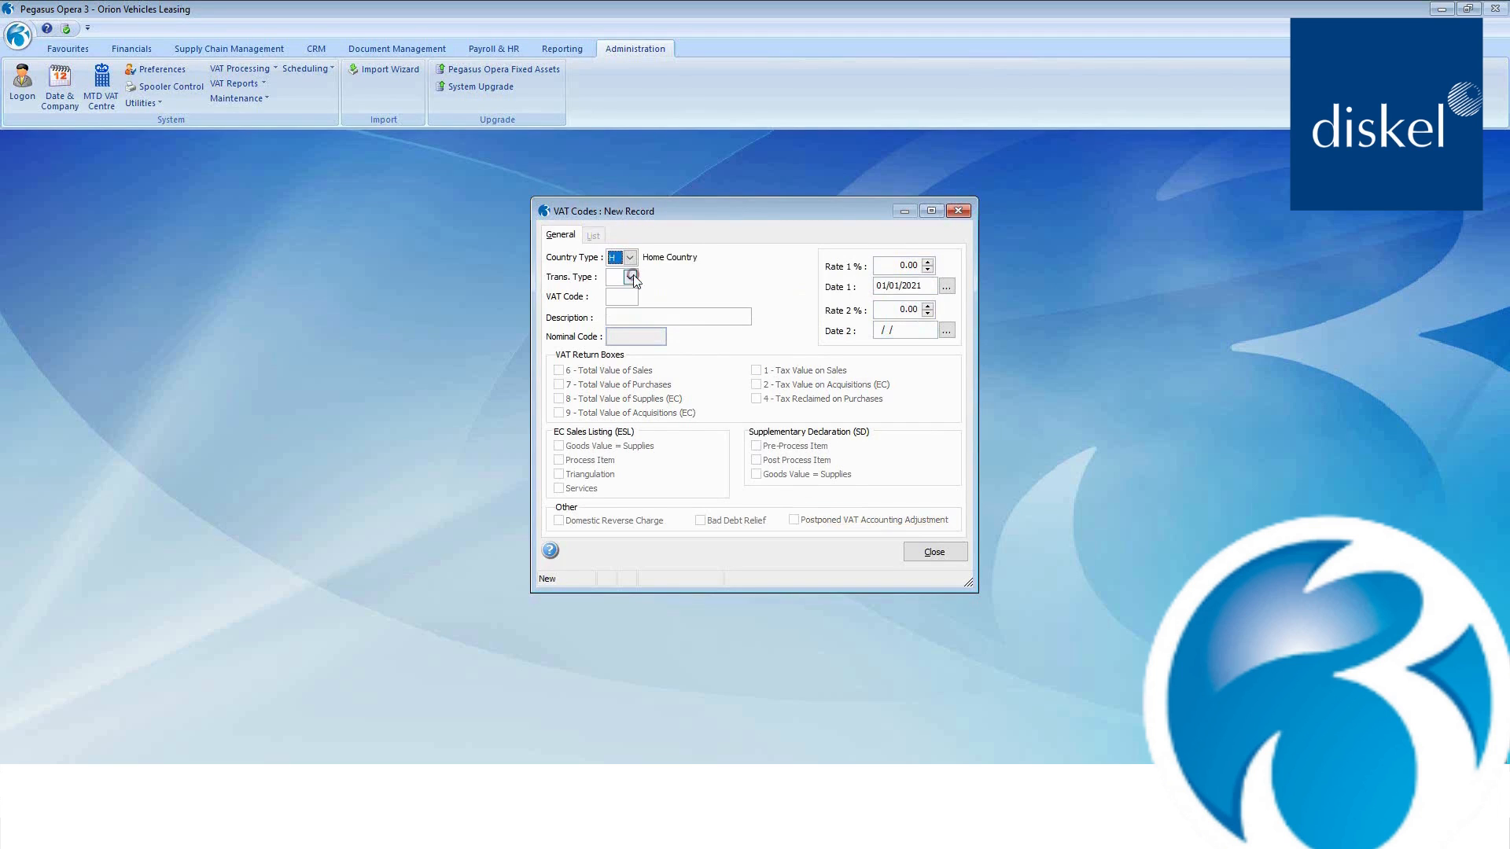
Enter 8 as the VAT code and "8 EC SL PVA Adjustment" as its description.
left_click(613, 294)
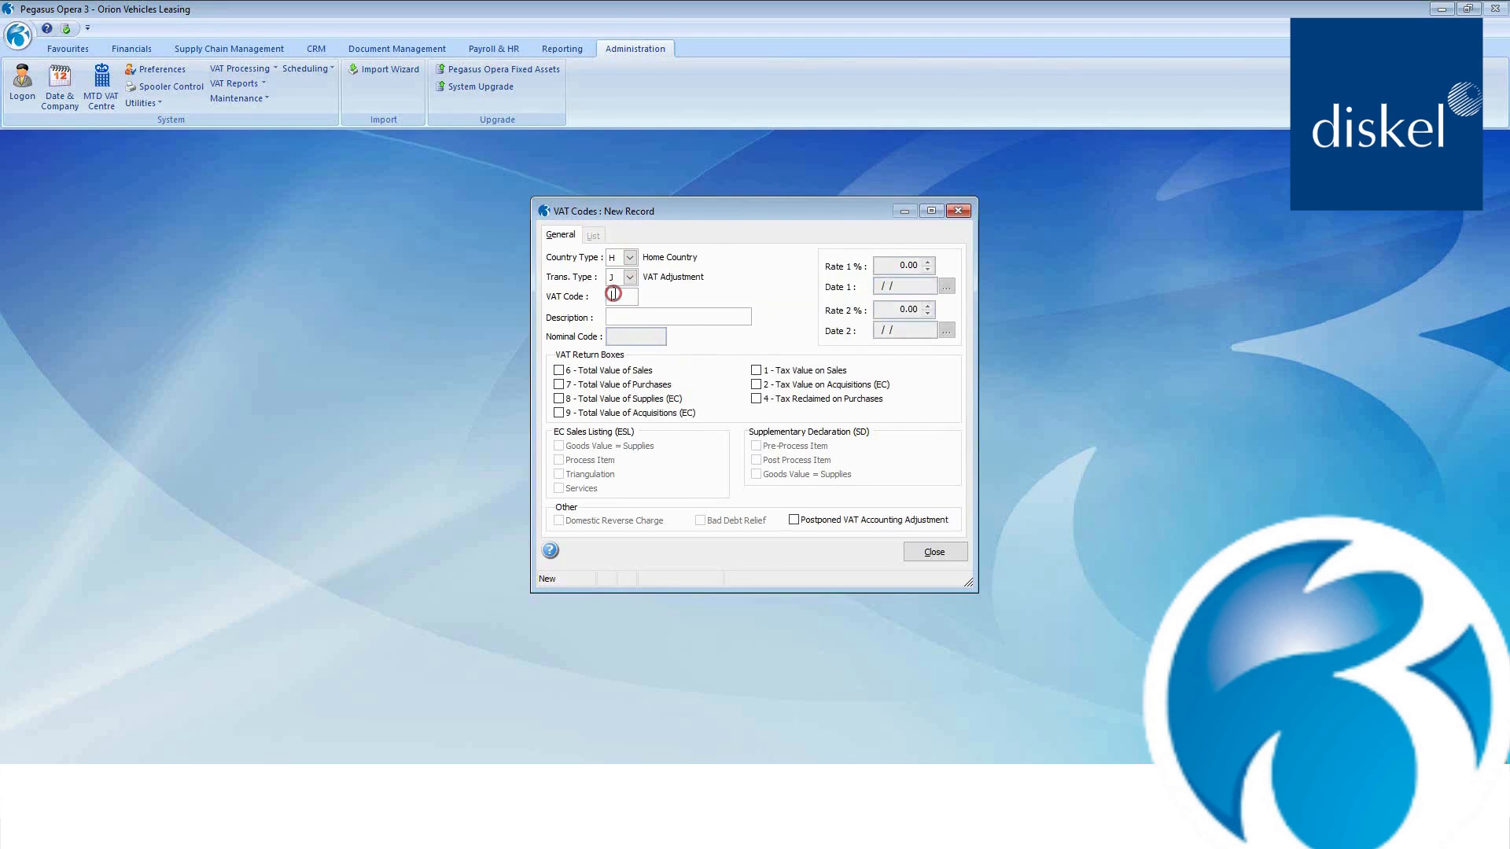
type("8")
left_click(620, 315)
type("8 EC SL PVA Adjustment")
Enable VAT return box 8 (Total Value of Supplies (EC)) and Postponed VAT Accounting Adjustment for code 8, and save it.
left_click(602, 400)
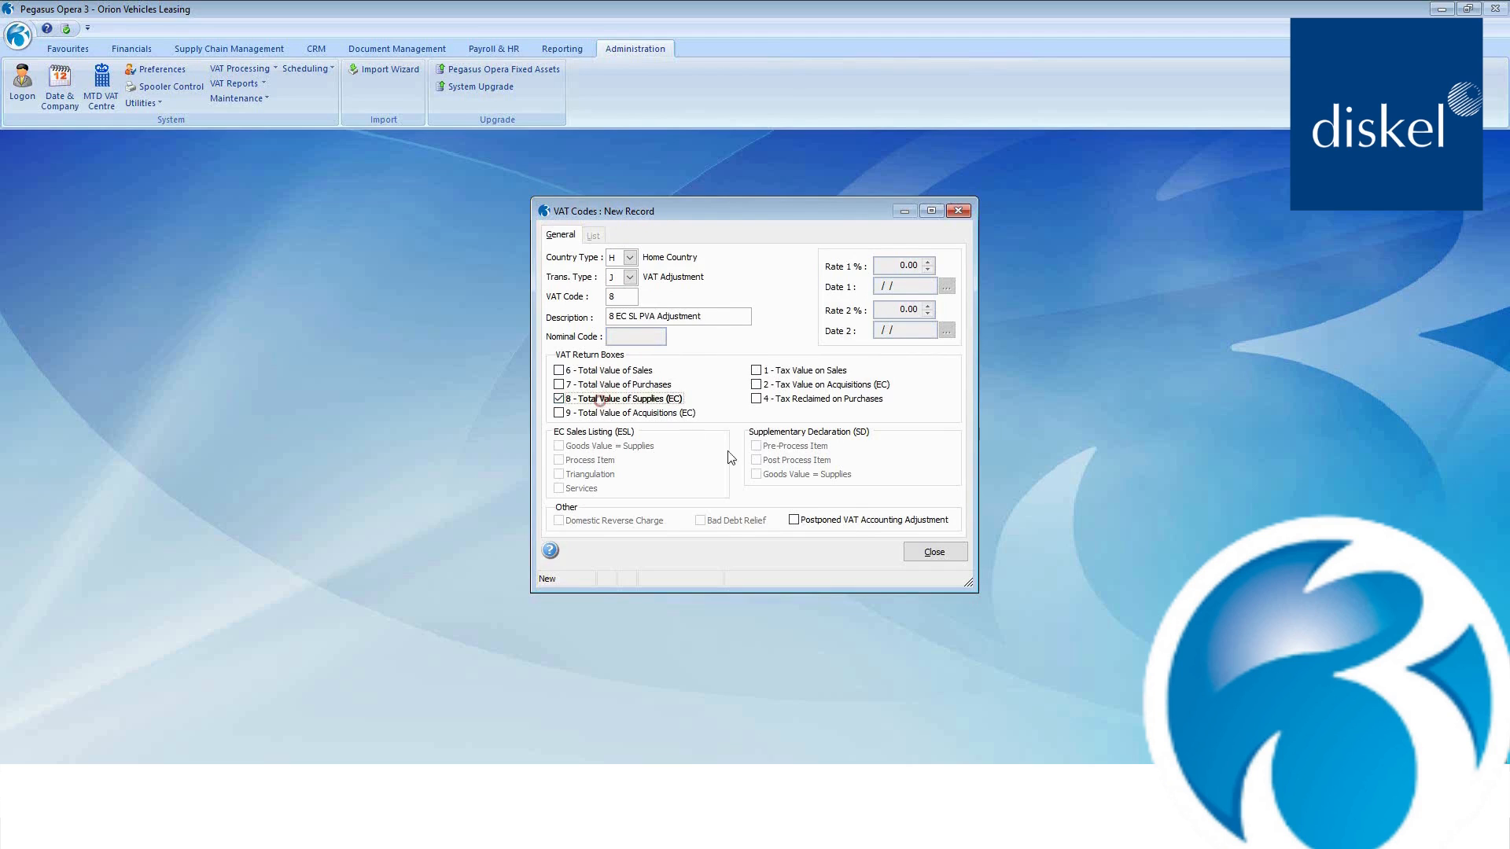
left_click(792, 523)
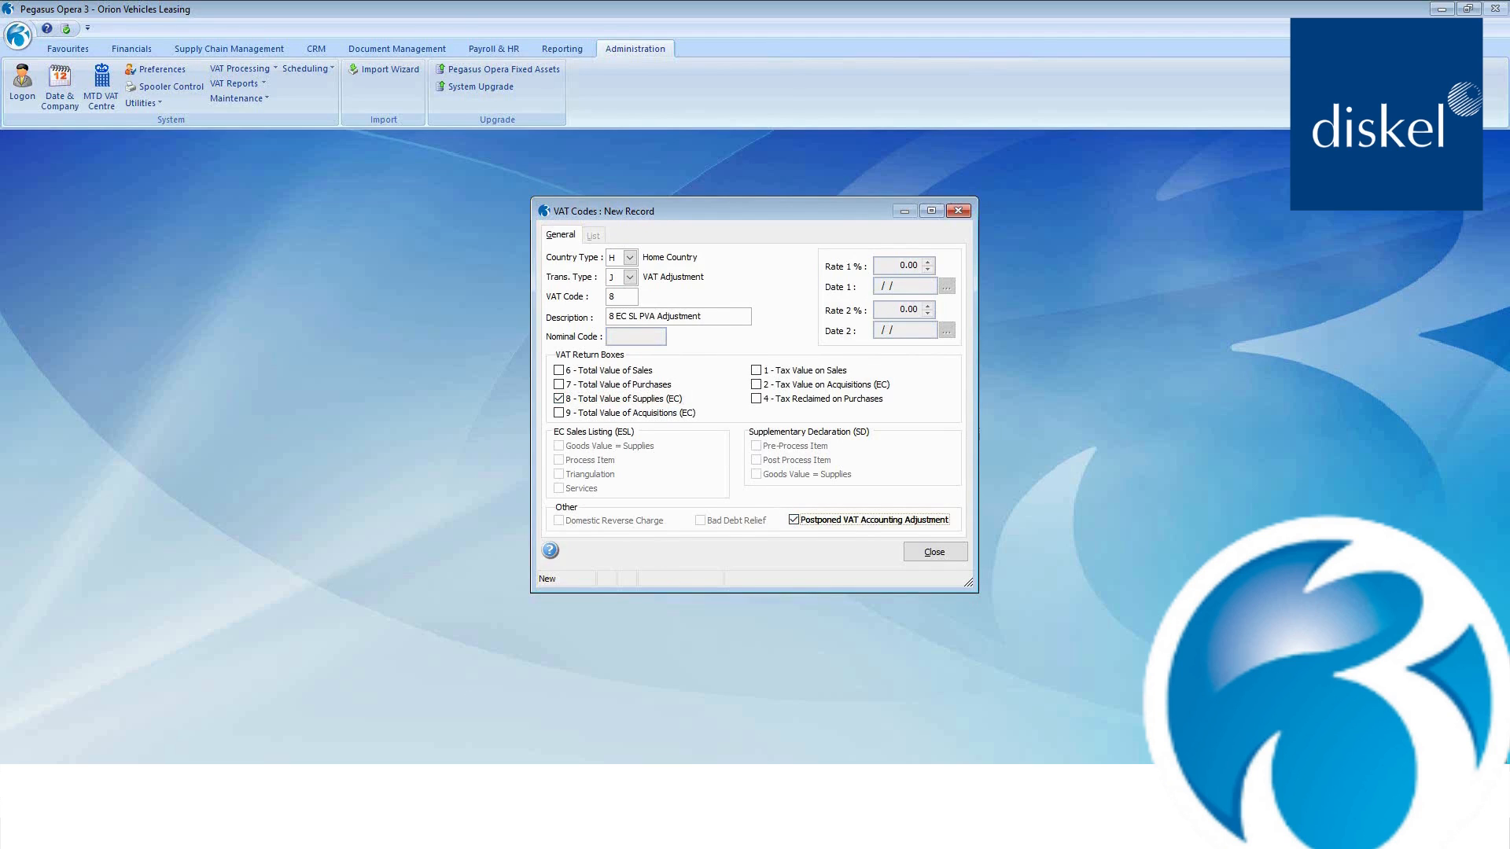
left_click(875, 476)
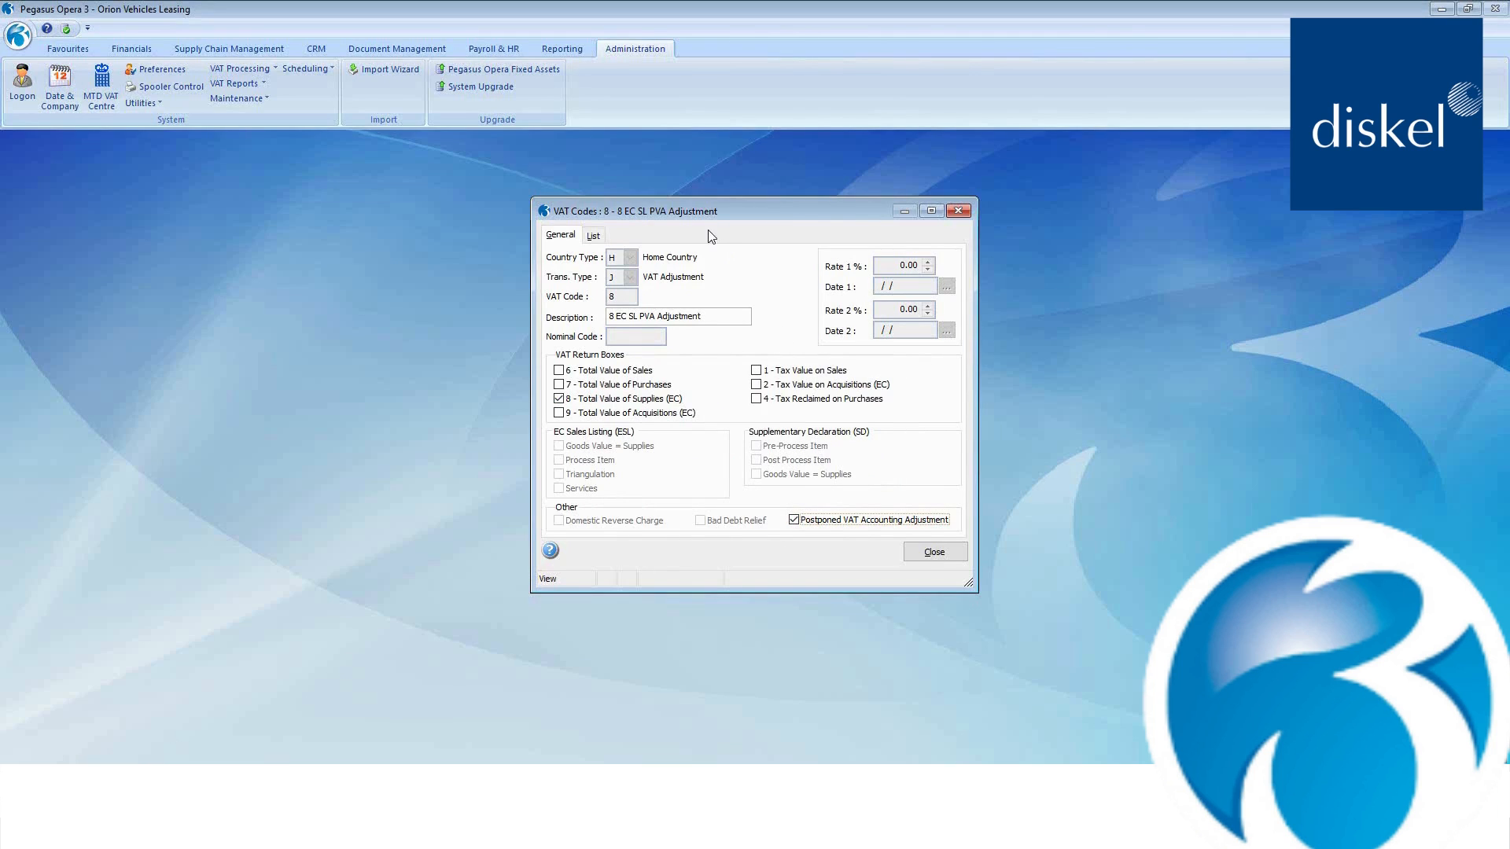
Review the full list of VAT codes, including the new PVA adjustment codes, and close the VAT codes window.
left_click(594, 236)
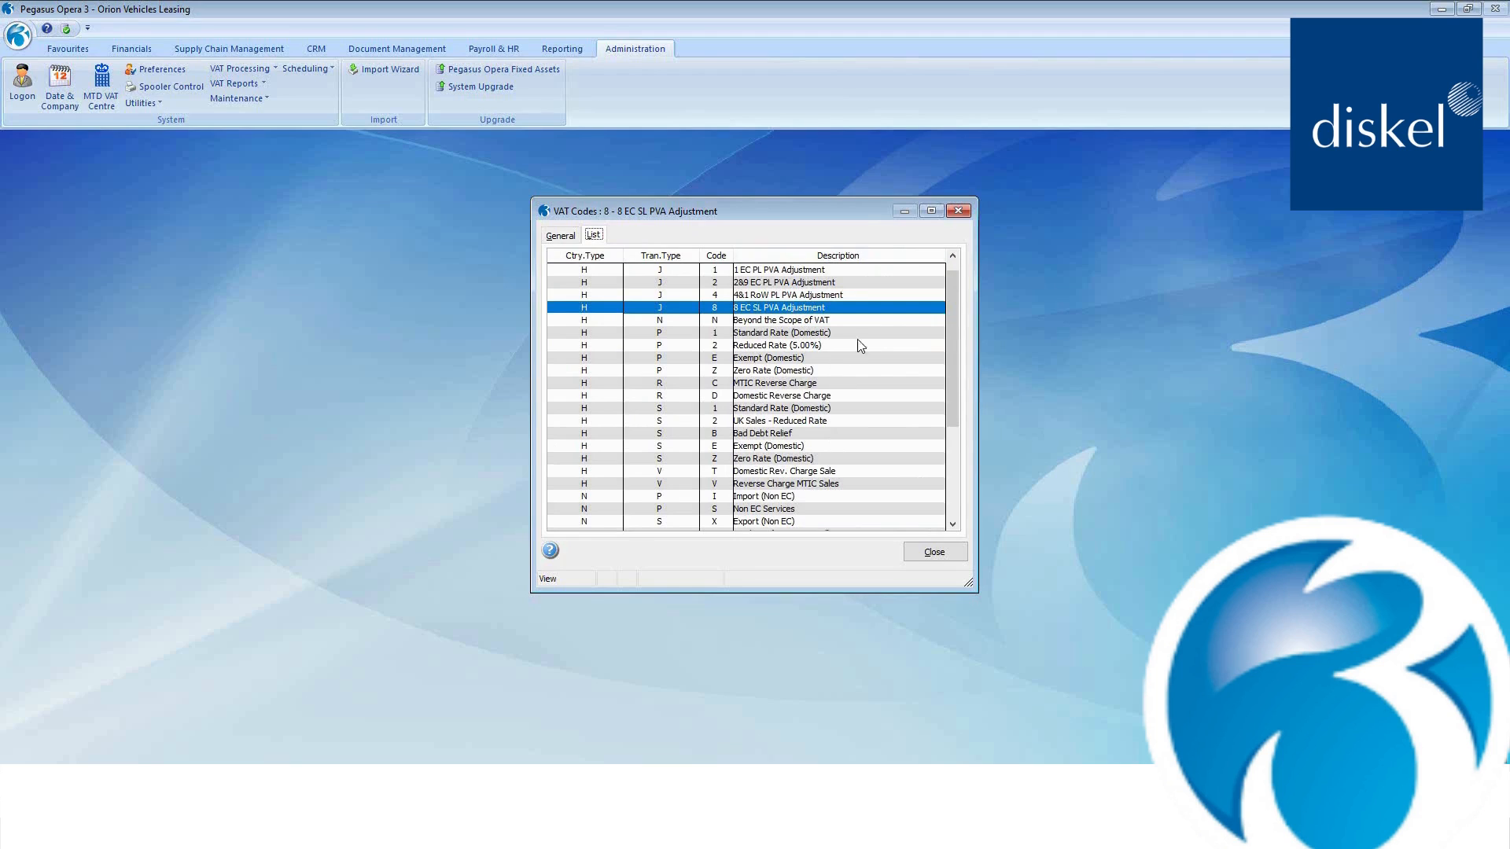
left_click_drag(953, 290, 964, 380)
left_click(952, 256)
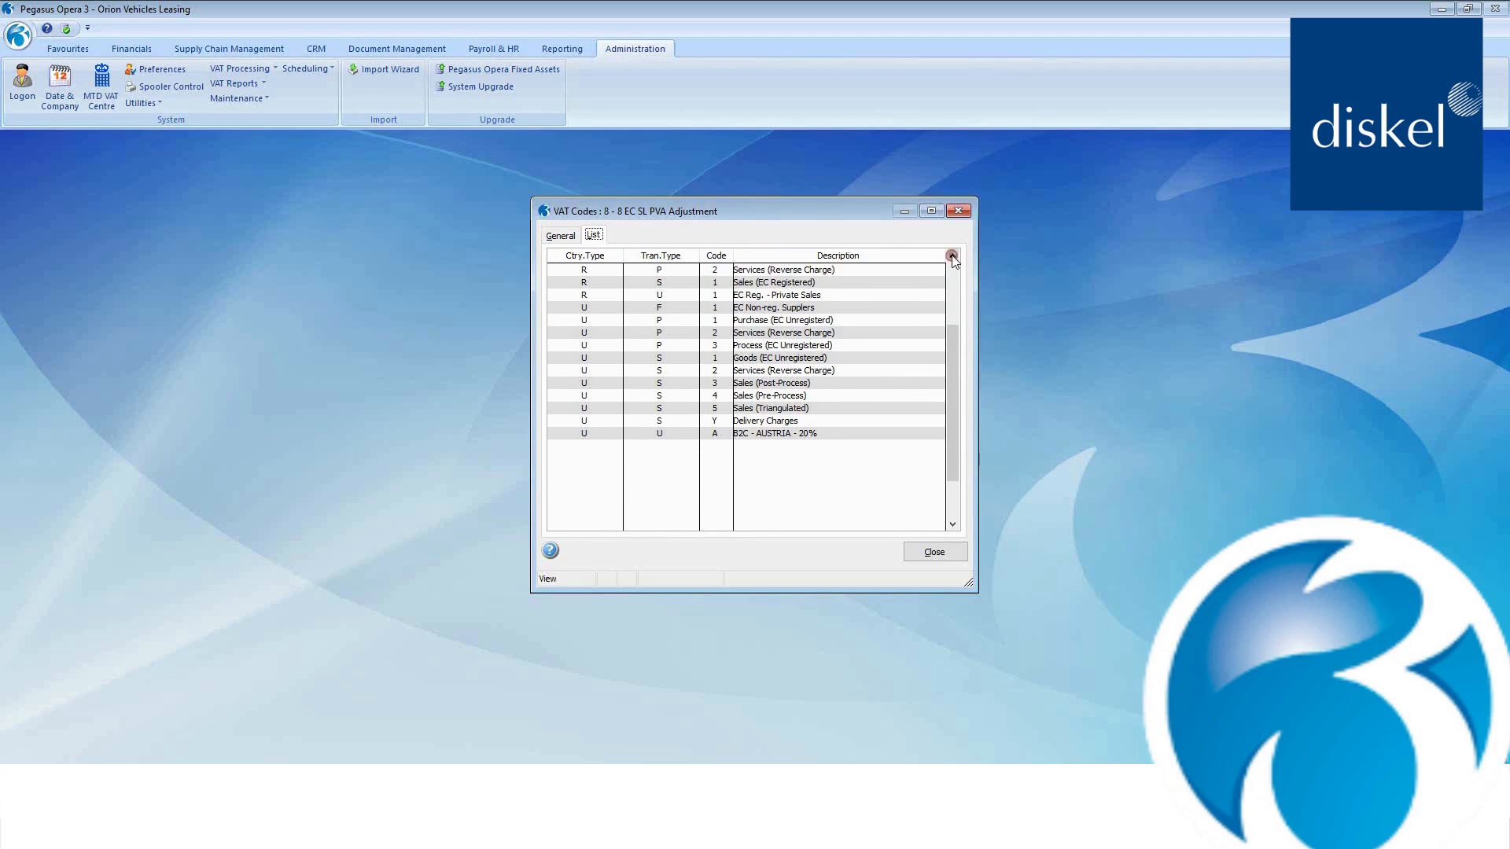
left_click(952, 255)
left_click(952, 256)
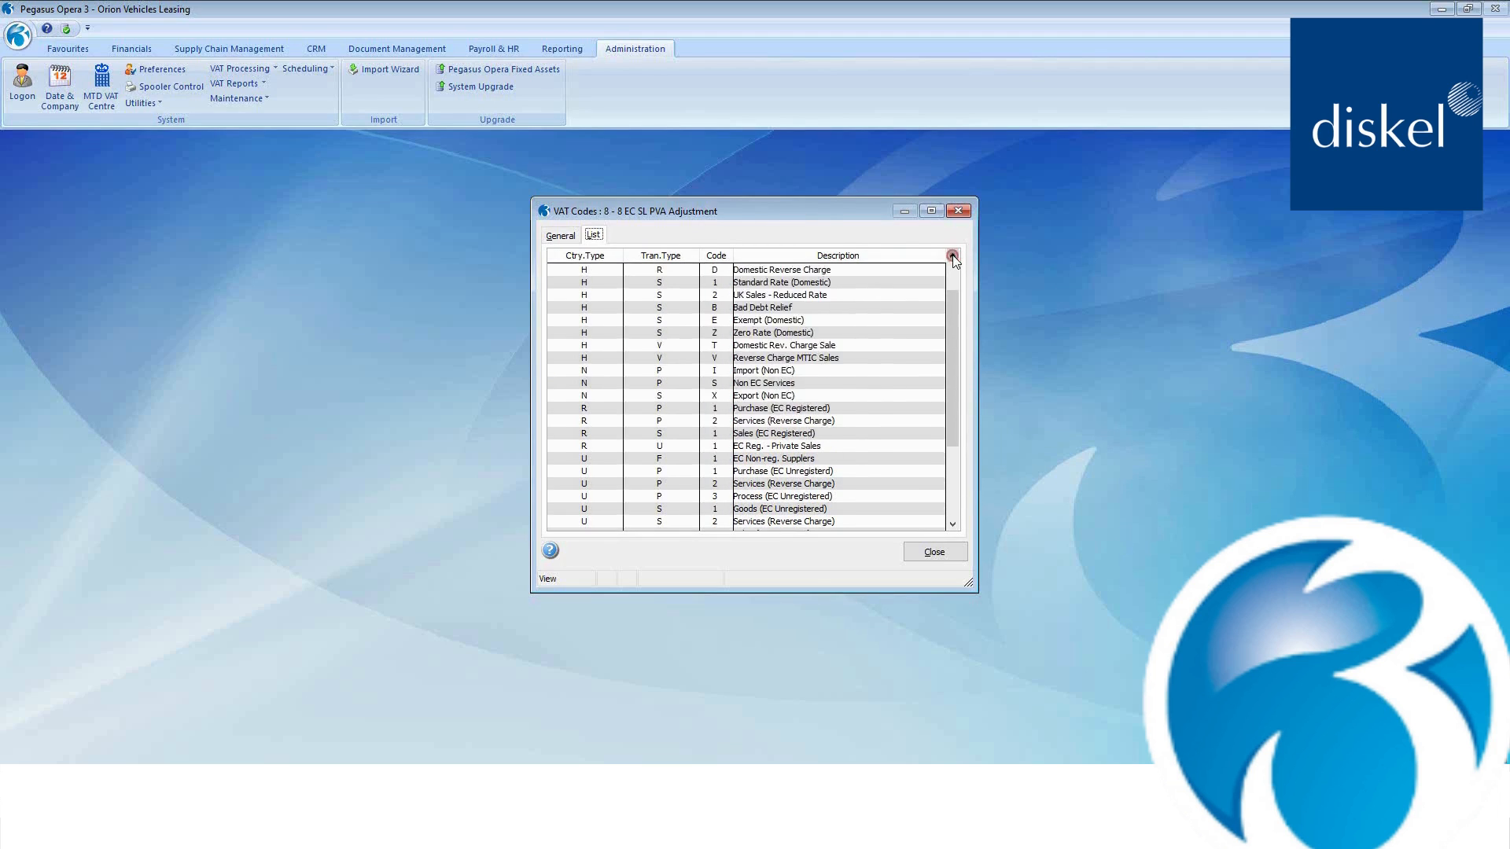
left_click(952, 256)
left_click(952, 256)
left_click(952, 256)
left_click(952, 256)
left_click(952, 256)
left_click(952, 256)
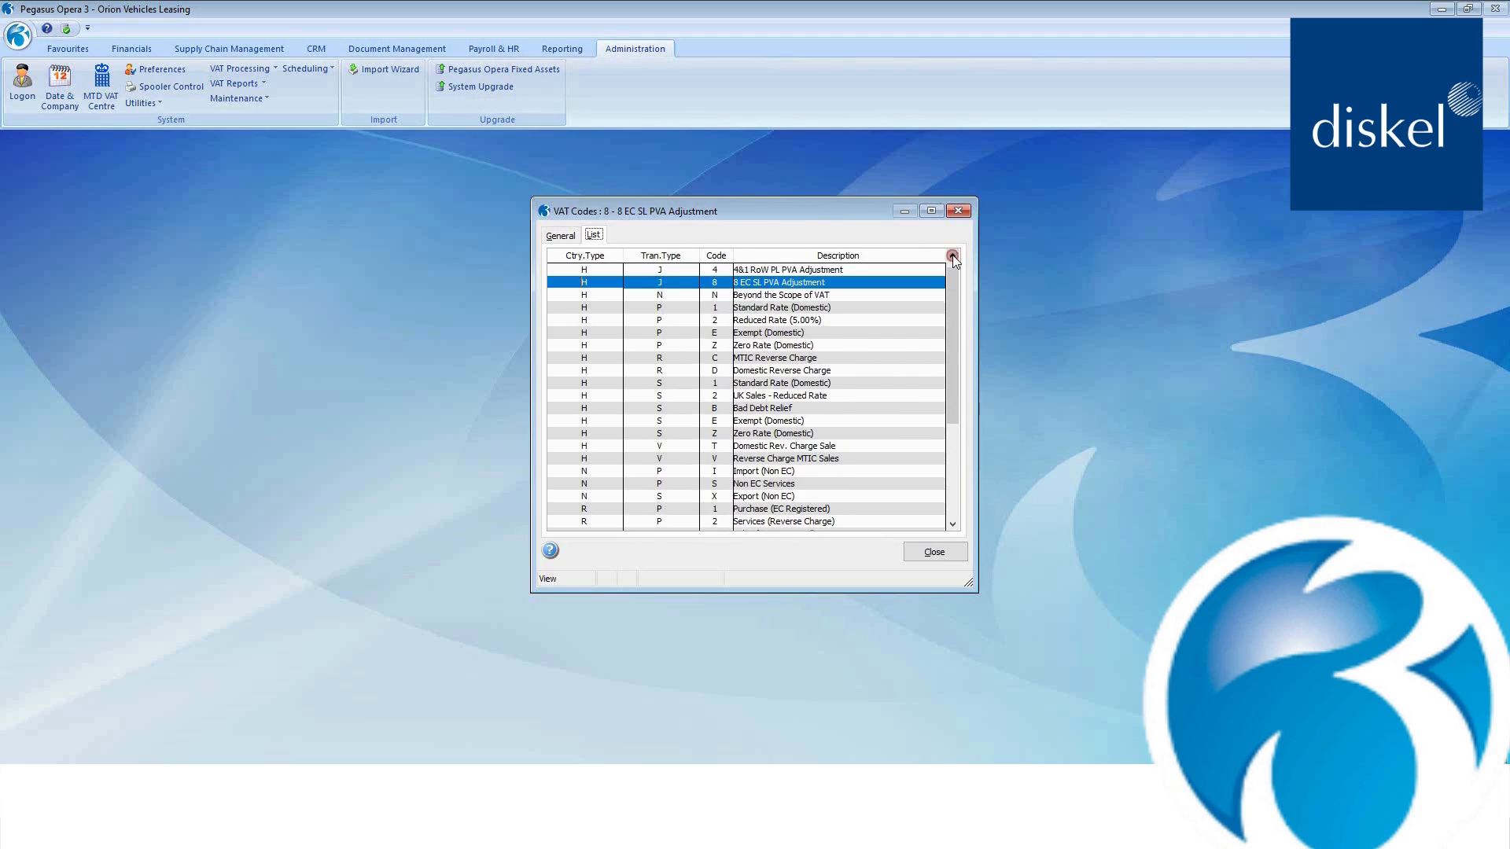
left_click(953, 256)
left_click(952, 255)
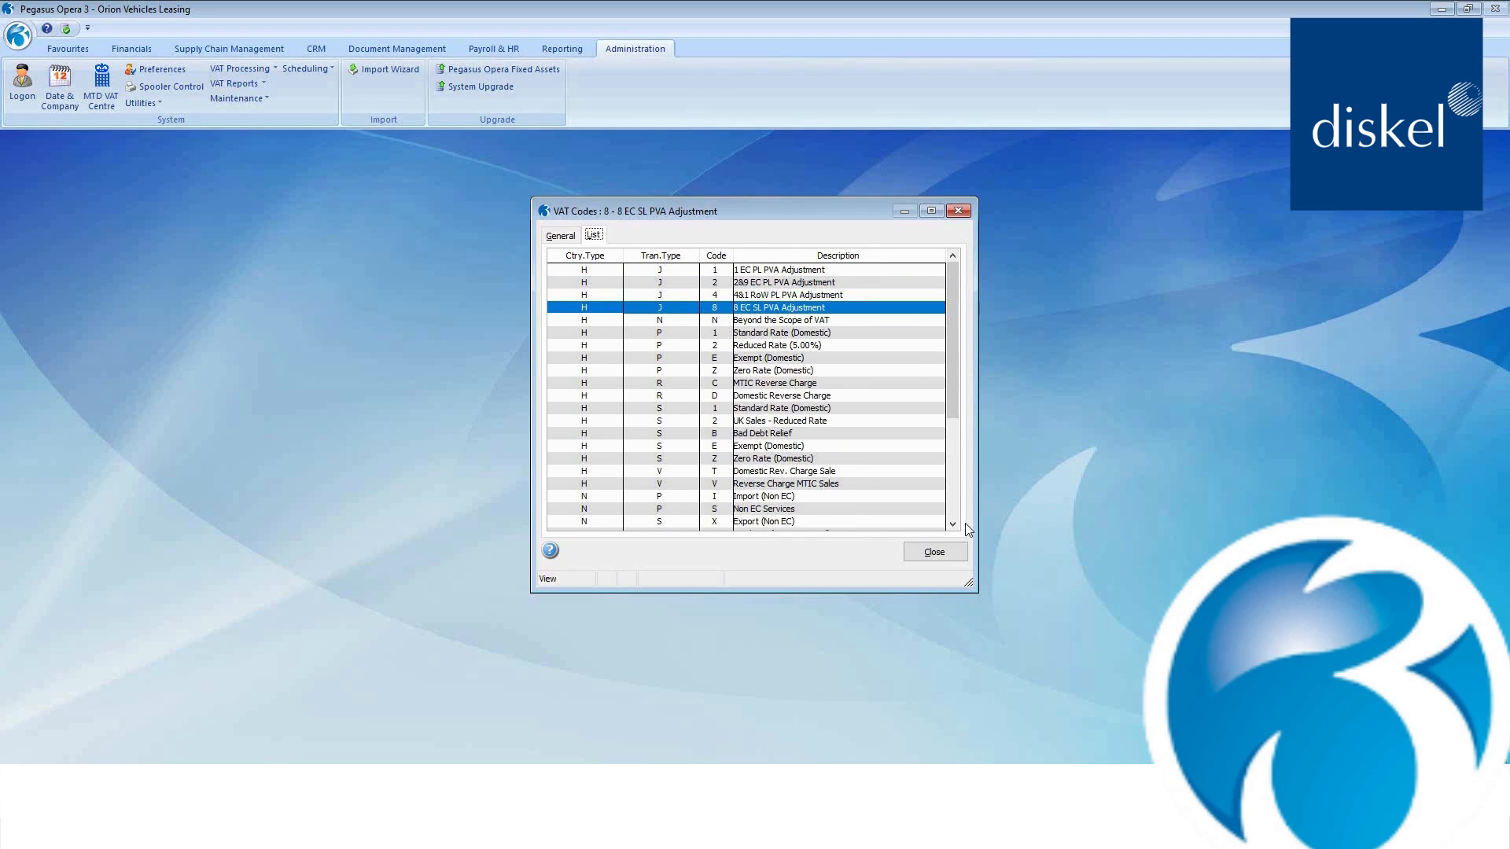
left_click(934, 554)
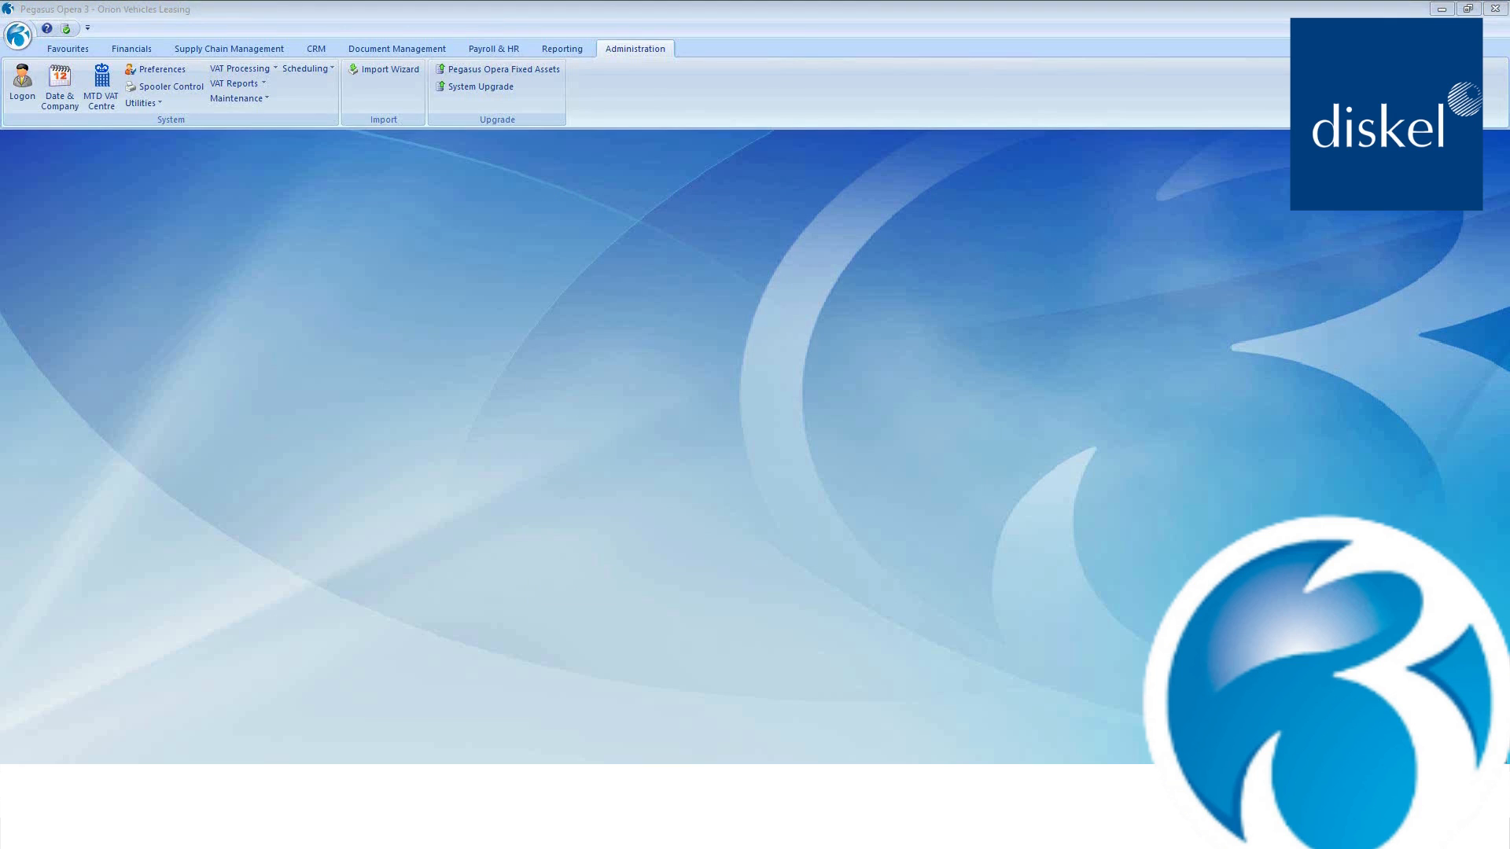
Open purchase processing, find the French supplier based in Paris, and start a new invoice on its account.
left_click(144, 49)
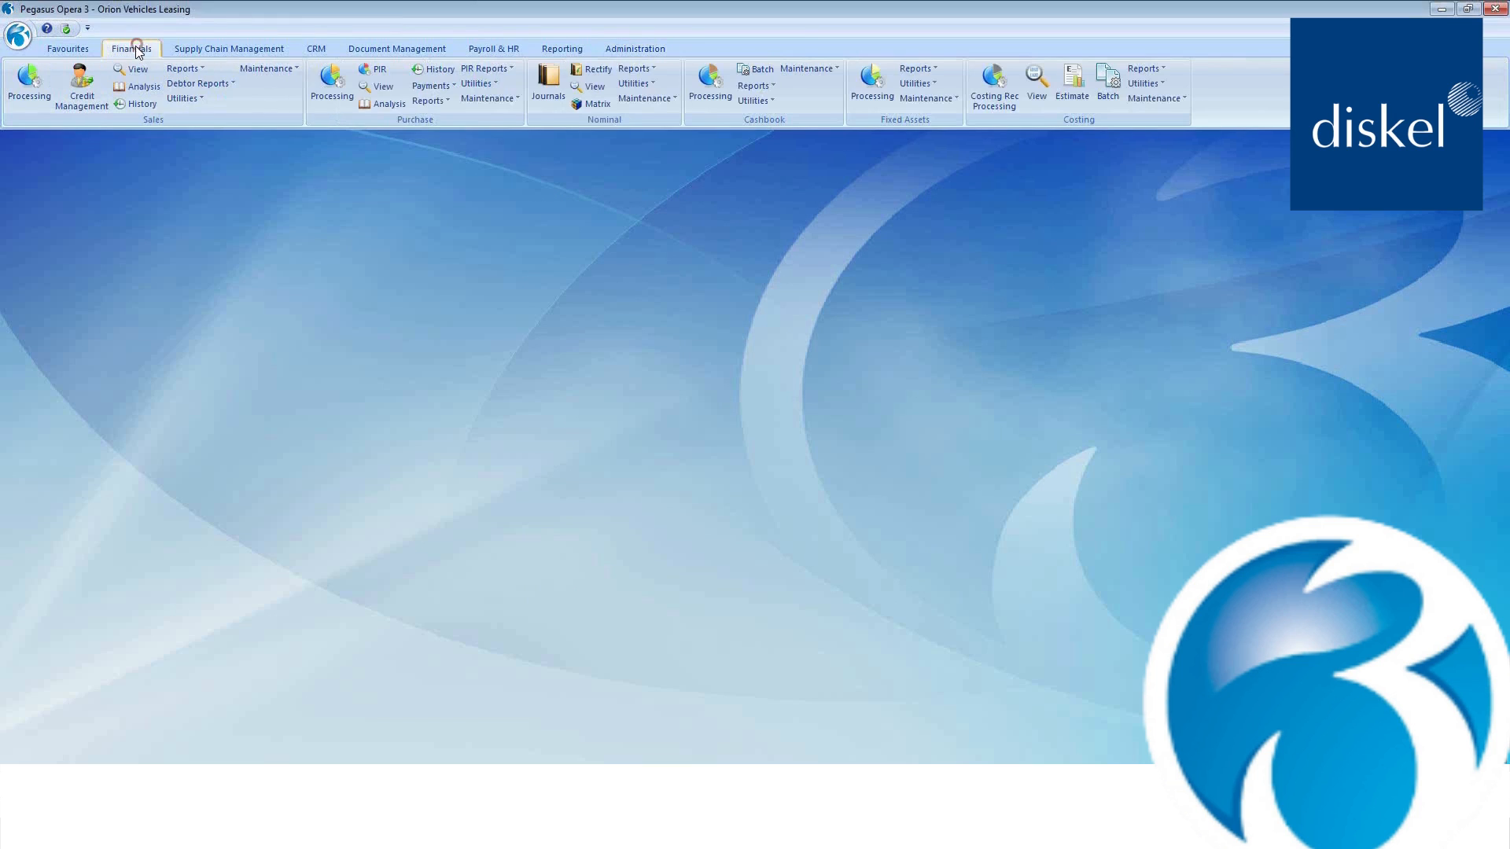
left_click(321, 92)
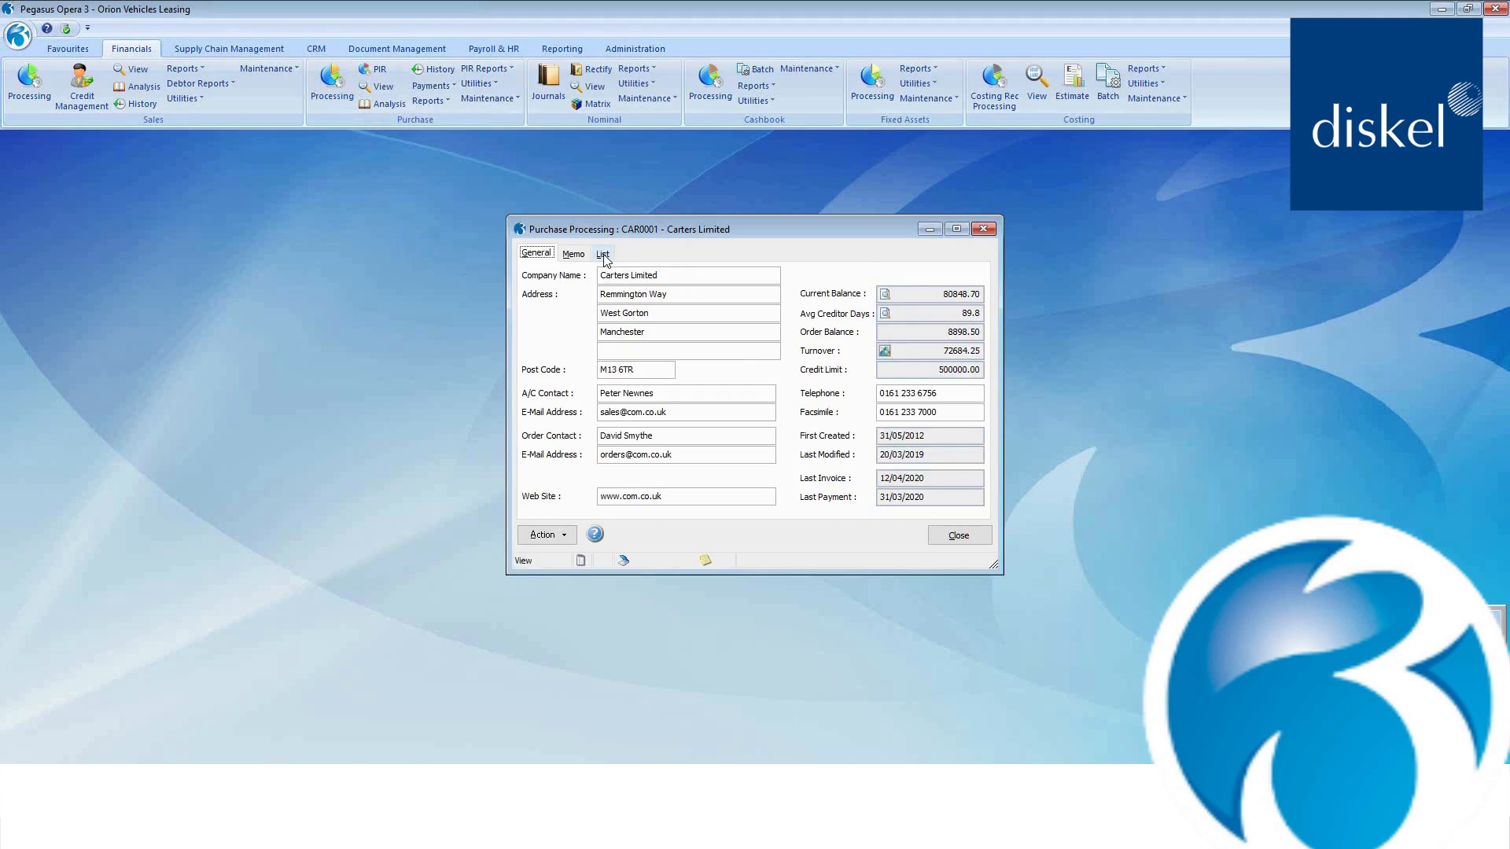
key("Page_Down")
key("Page_Down")
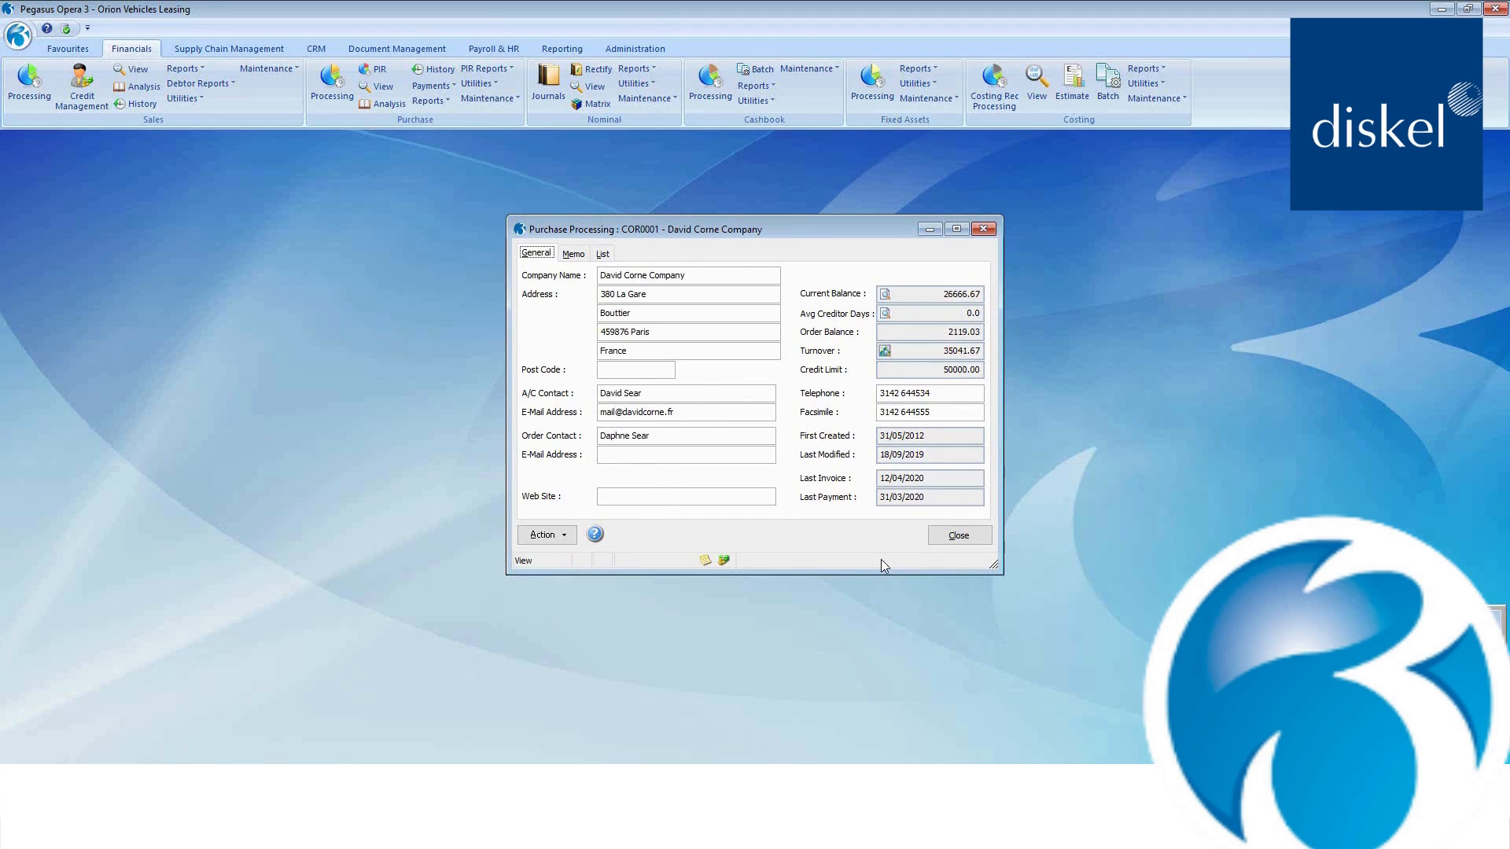
left_click(542, 535)
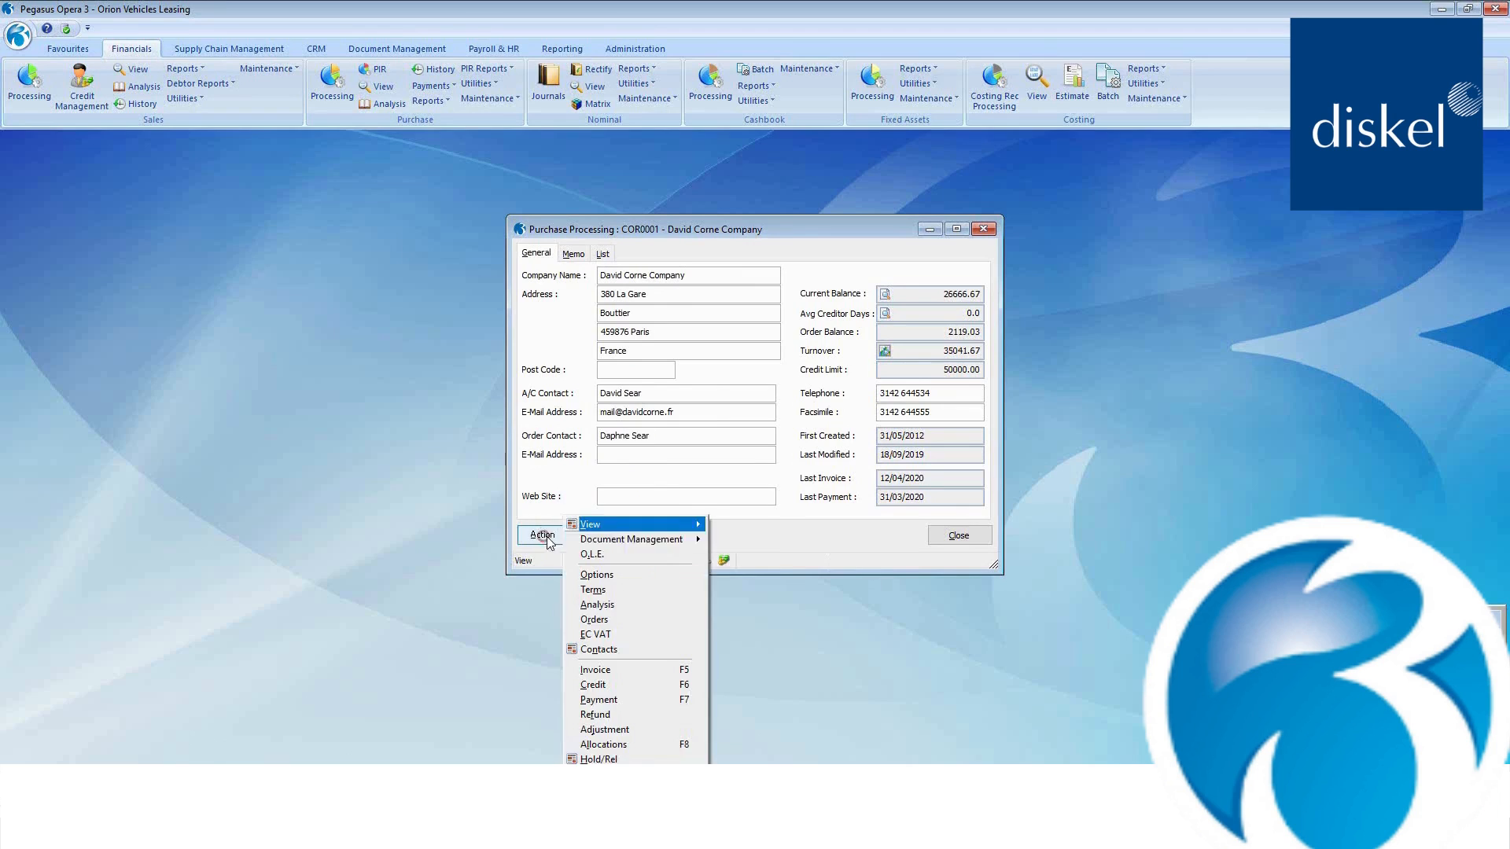
left_click(602, 671)
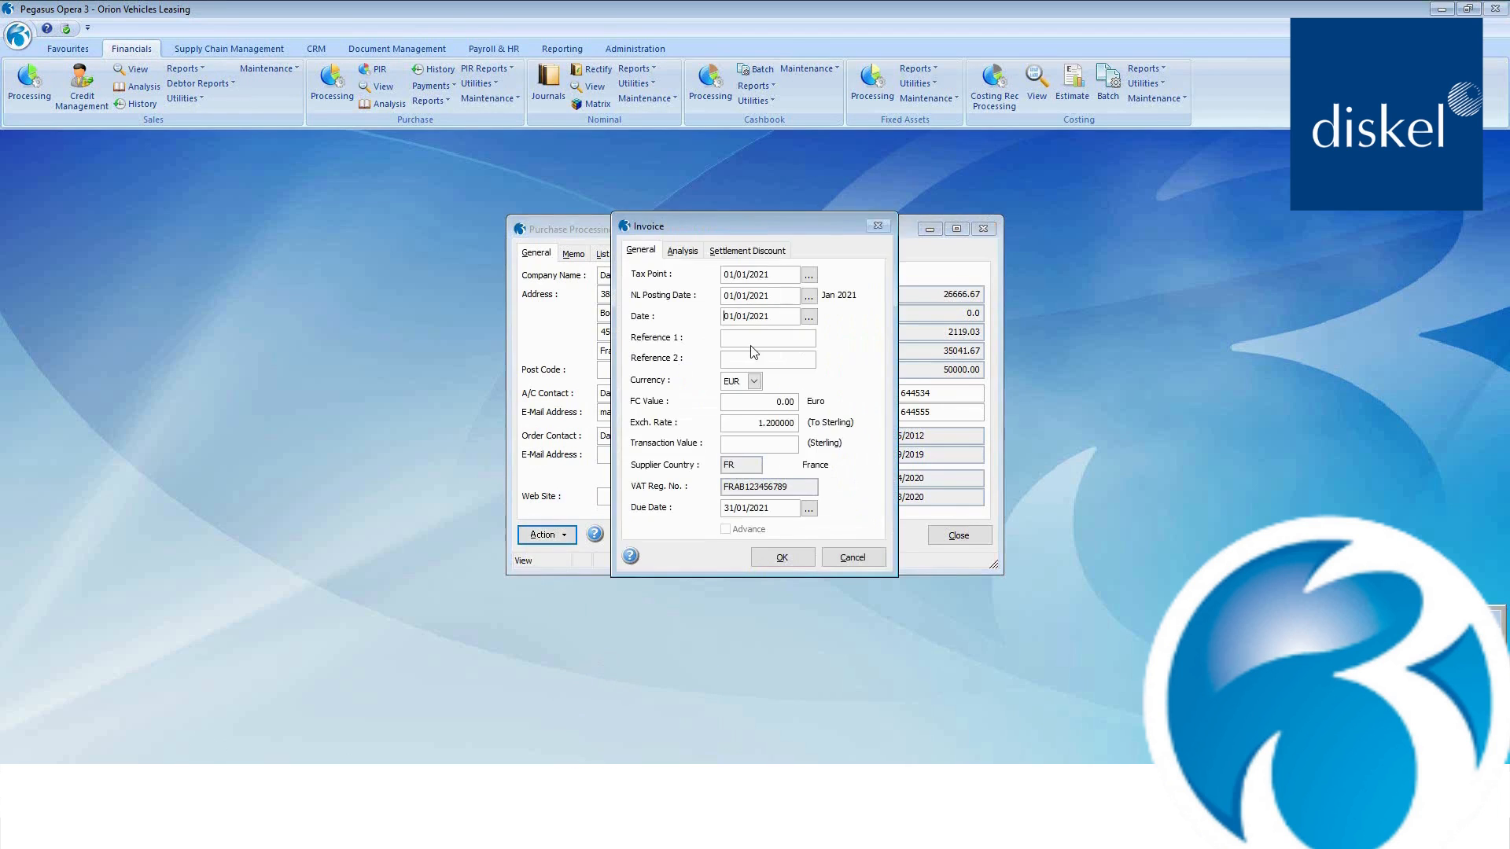
Enter Inv1 as the invoice's first reference and 100 EUR as its foreign currency value, and continue to the invoice details.
type("Inv1")
key("Tab")
key("Tab")
type("100")
key("Tab")
left_click(782, 557)
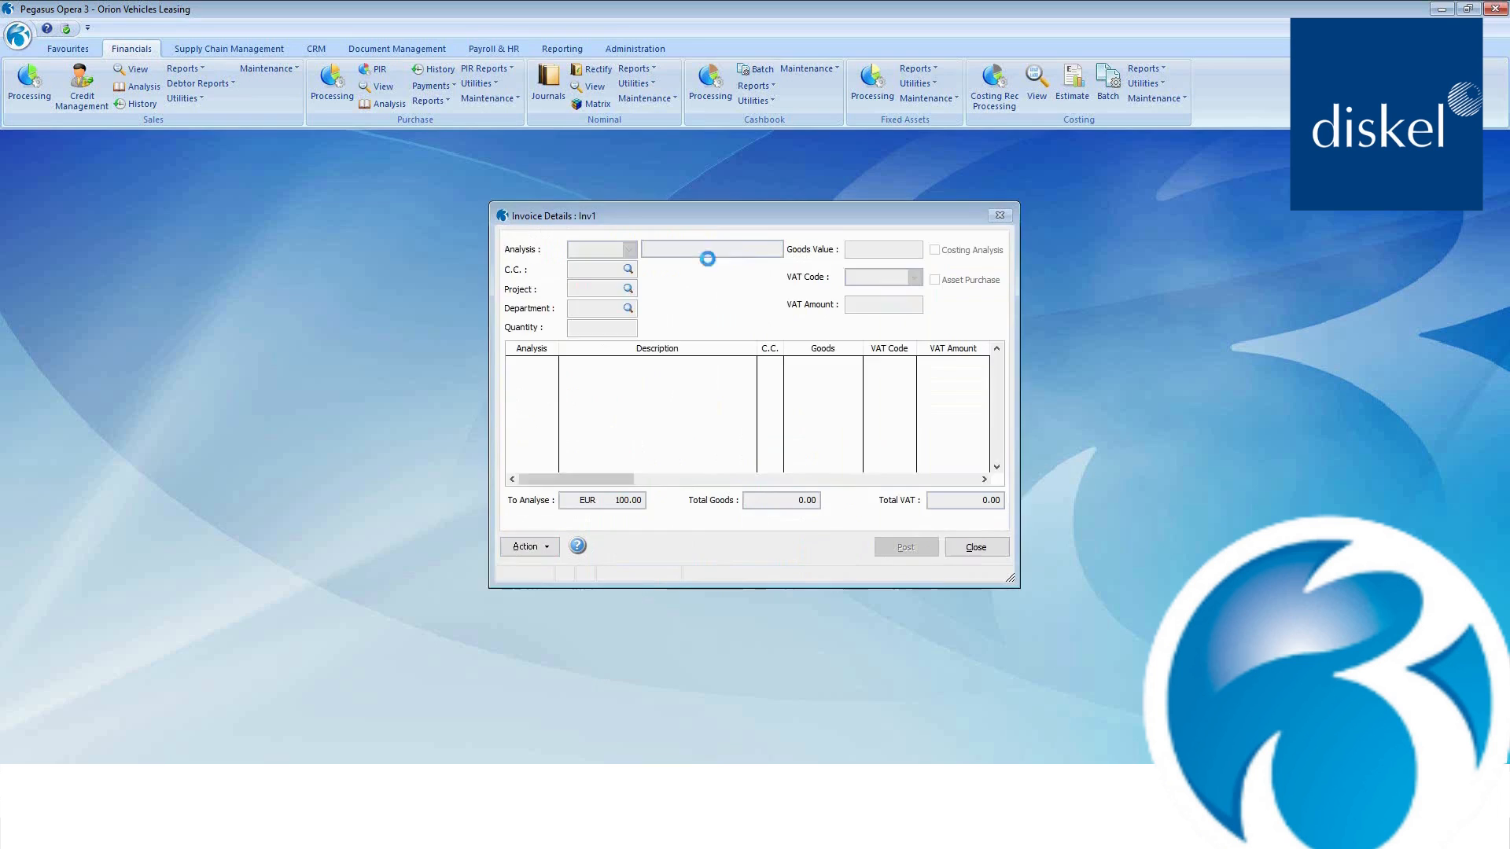
Analyse the invoice with a goods value of 100, keeping the default VAT code and VAT amount.
left_click(869, 249)
type("100")
key("Tab")
key("Tab")
key("Tab")
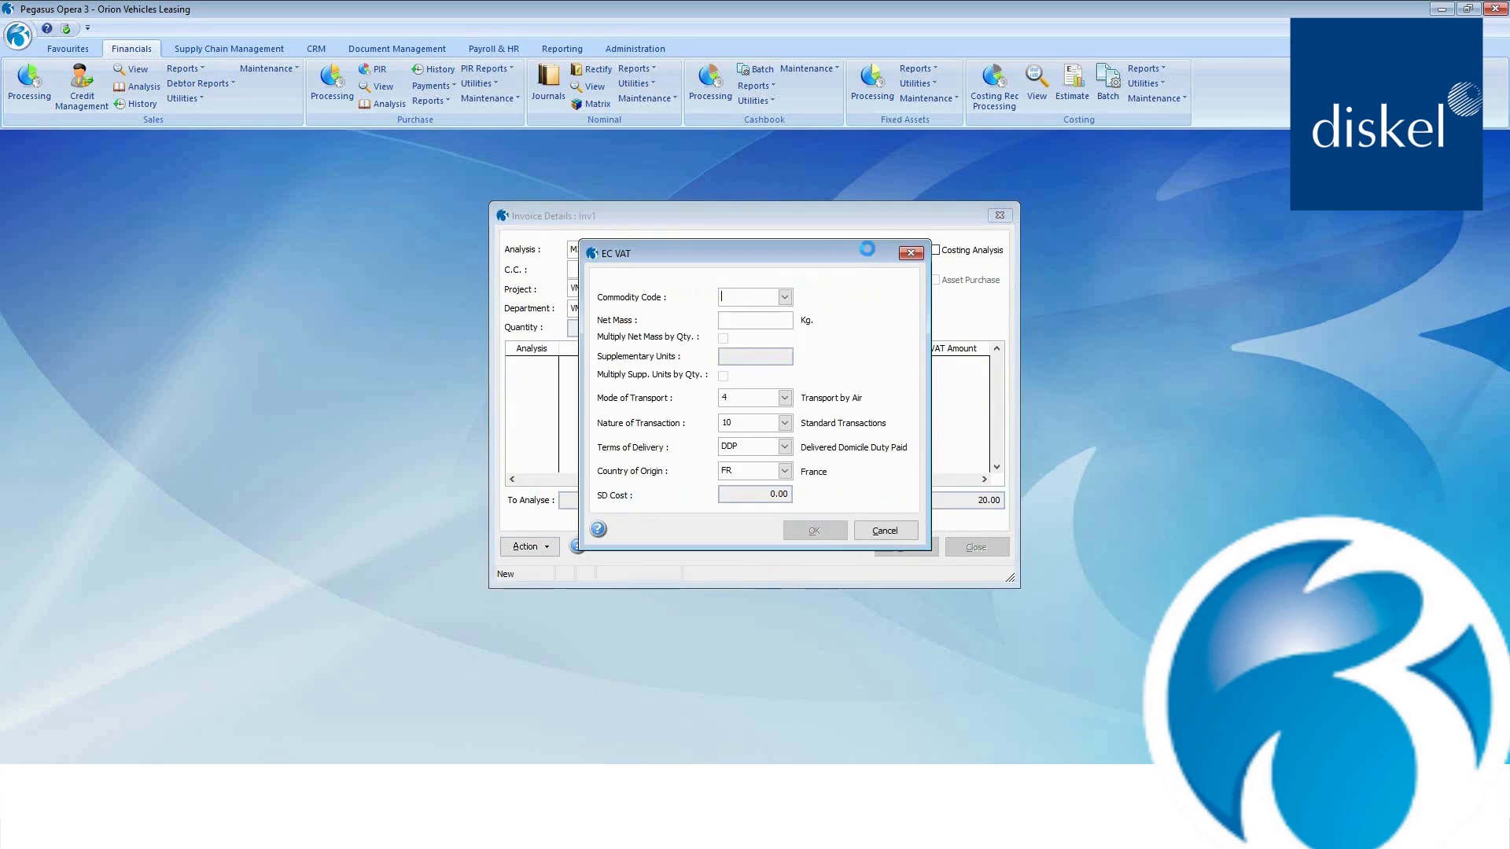
Choose a commodity code in the invoice line's EC VAT details, accept them, and post the invoice.
left_click(784, 299)
left_click(786, 326)
left_click(823, 525)
left_click(906, 548)
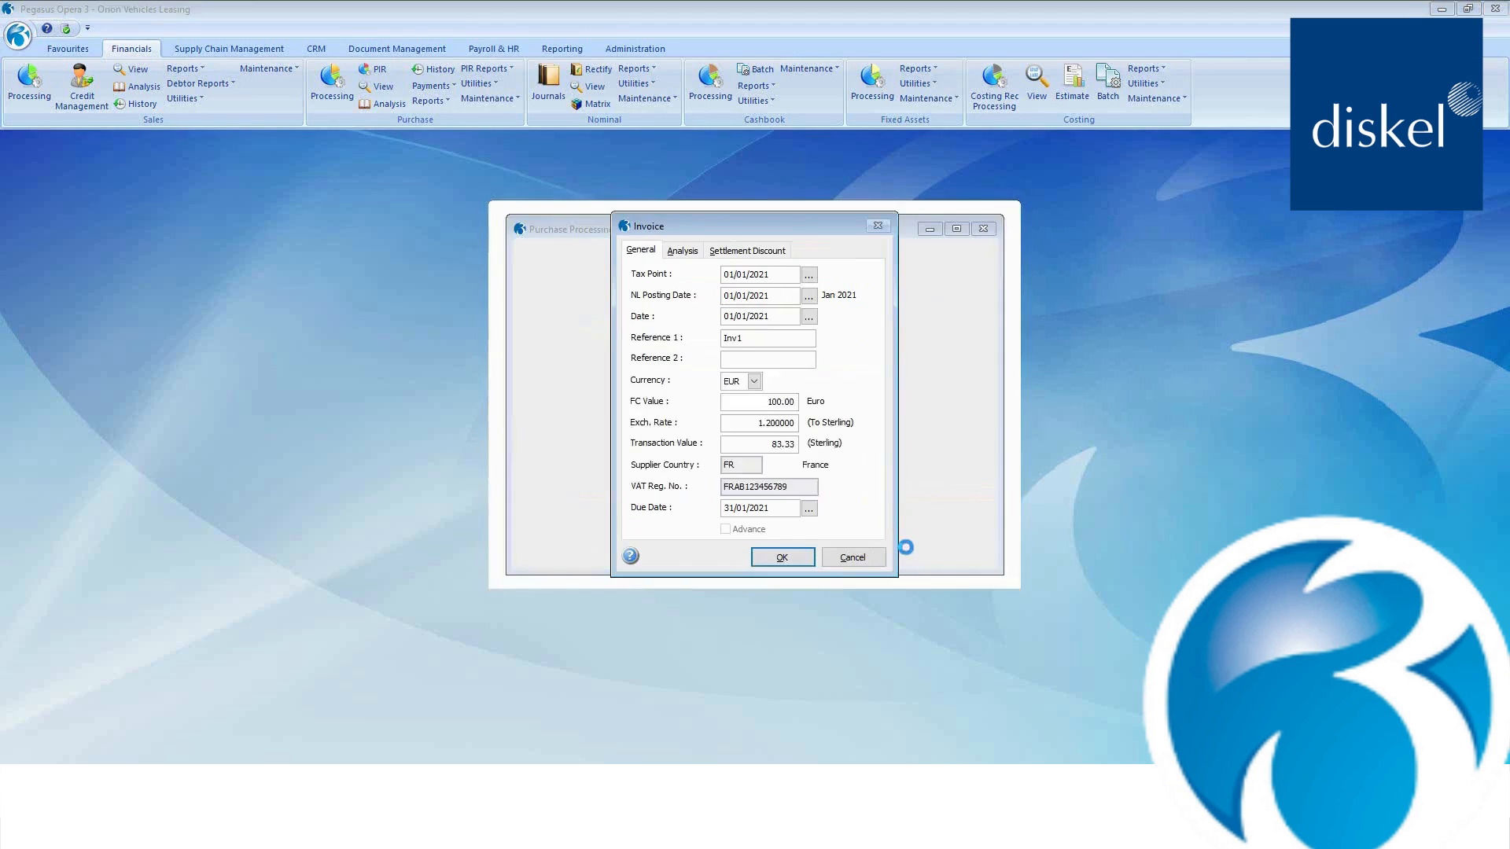
Finish the invoice posting and close purchase processing.
left_click(776, 555)
left_click(799, 471)
left_click(955, 534)
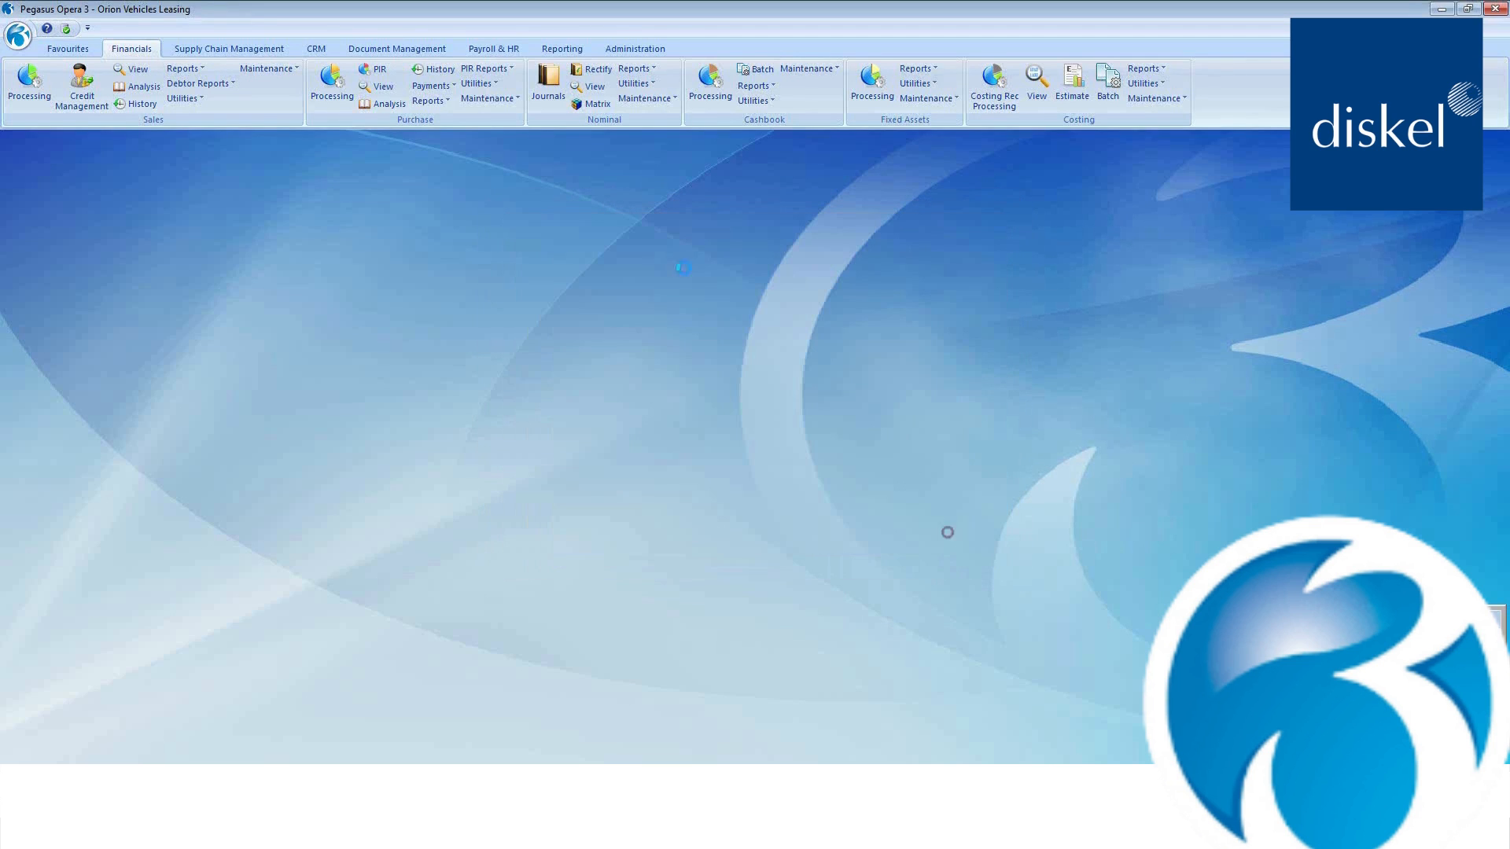
Open the MTD VAT Centre and request the EC VAT reconciliation report for the VAT period ending 31/12/2021.
left_click(634, 49)
left_click(106, 87)
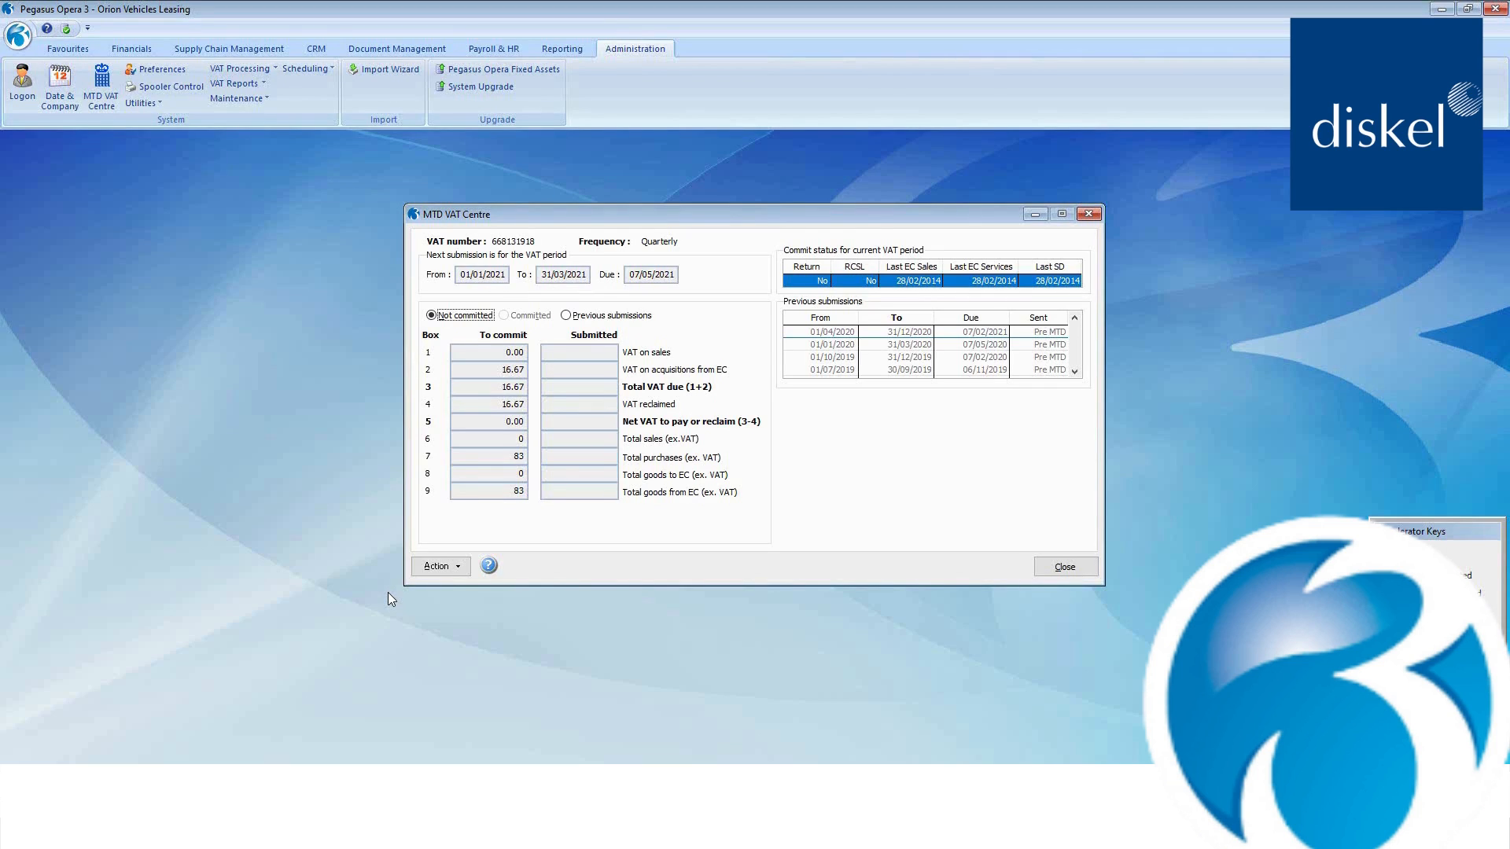
left_click(454, 567)
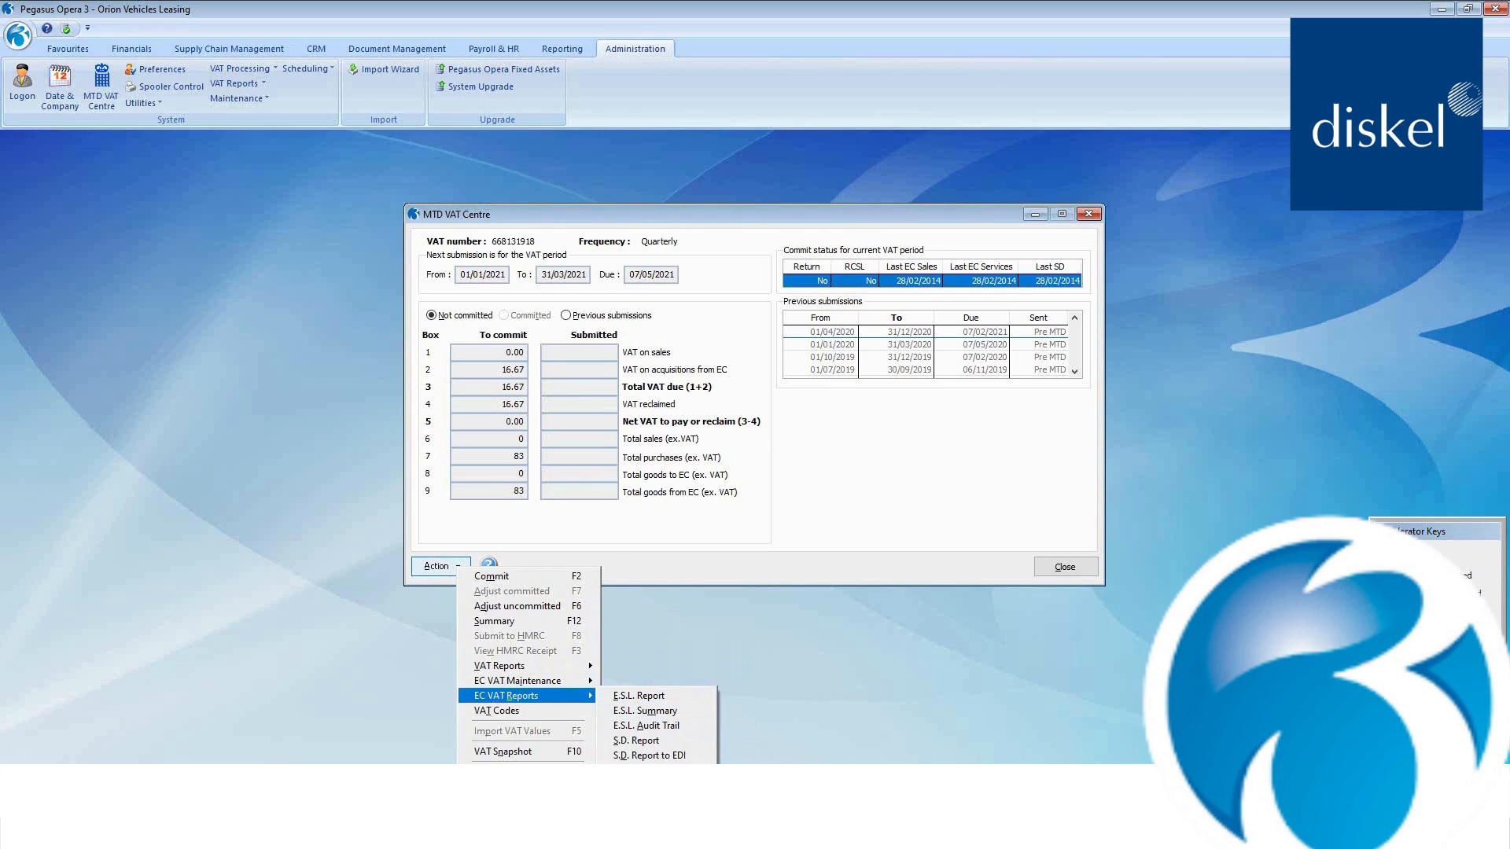
left_click(637, 759)
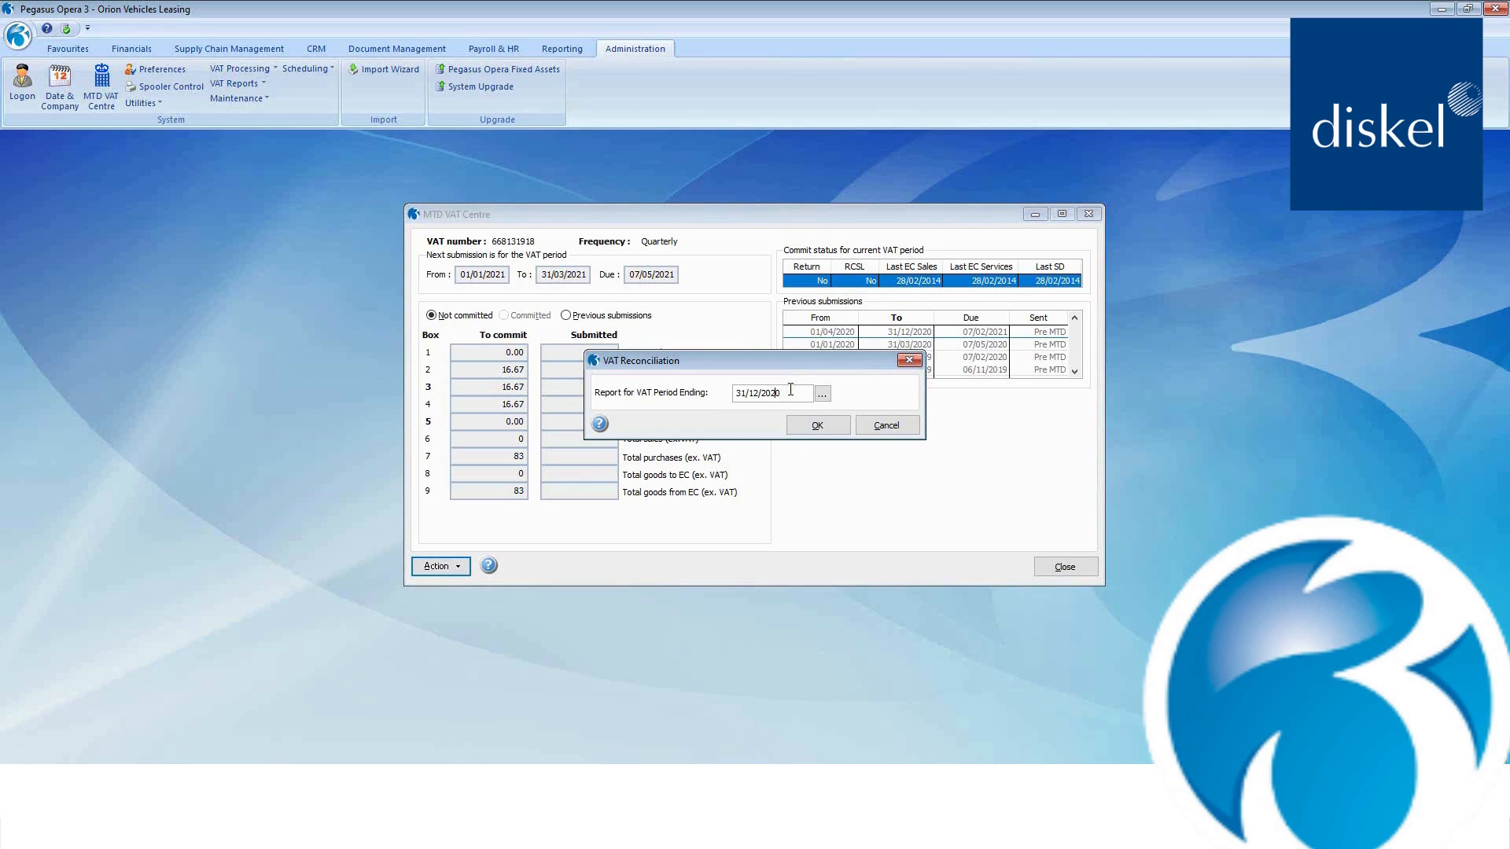
left_click(799, 425)
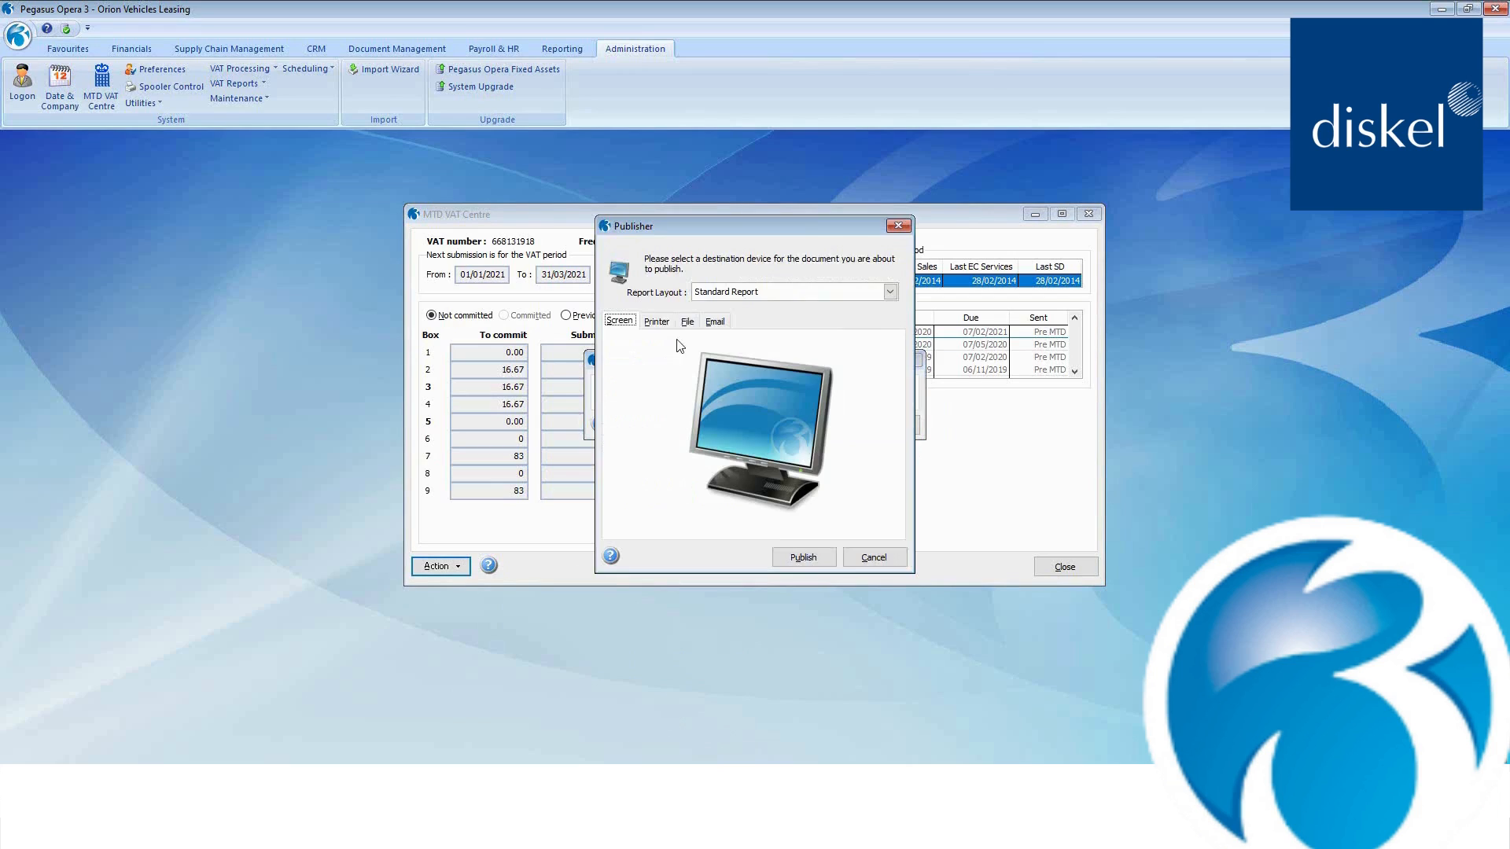
Publish the VAT reconciliation report as an Excel document named VATRE.
left_click(688, 322)
left_click(710, 397)
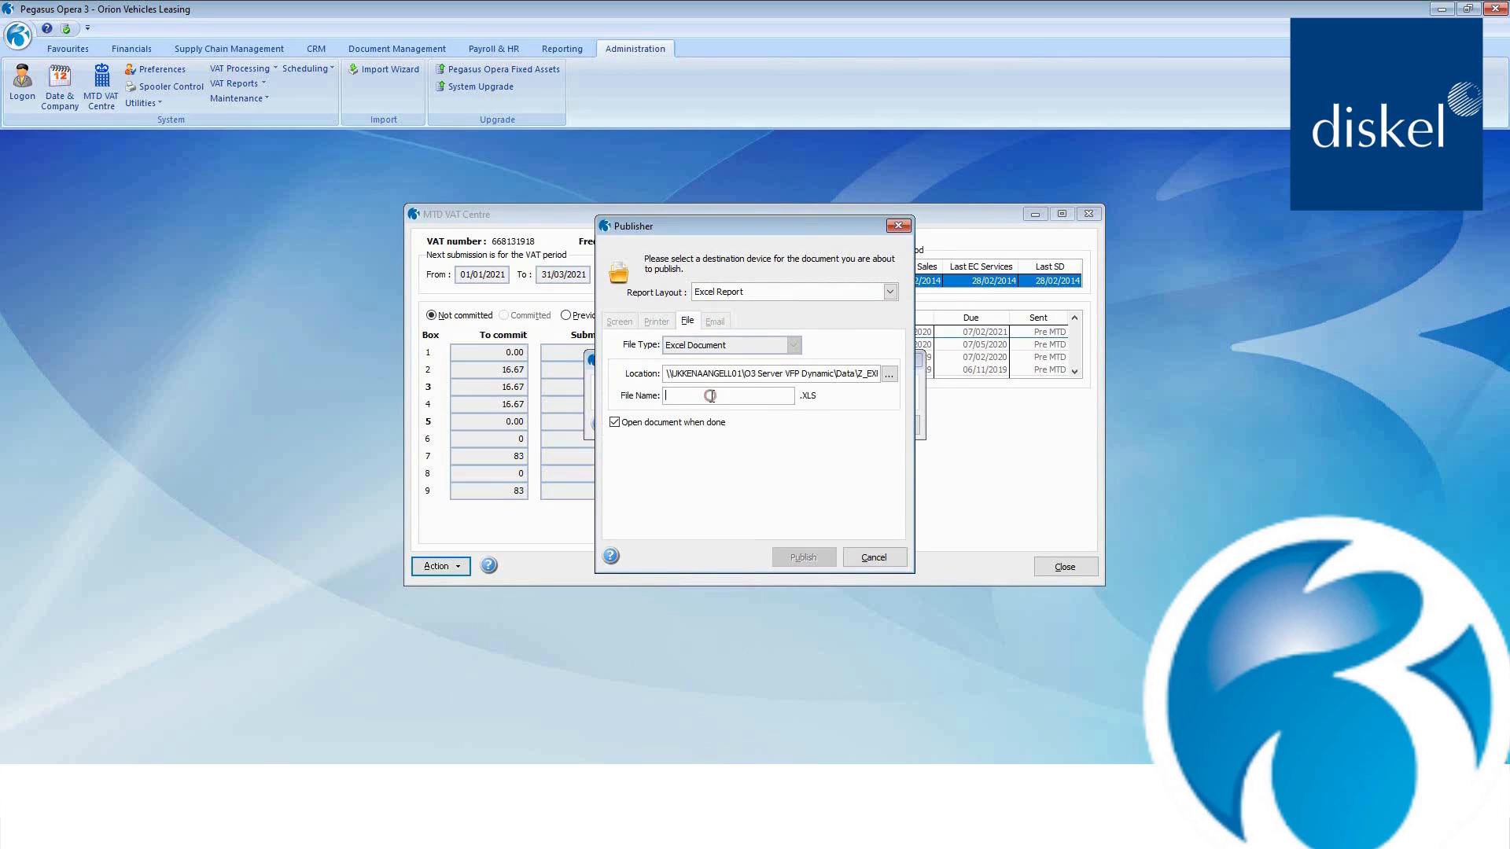
type("VATRE")
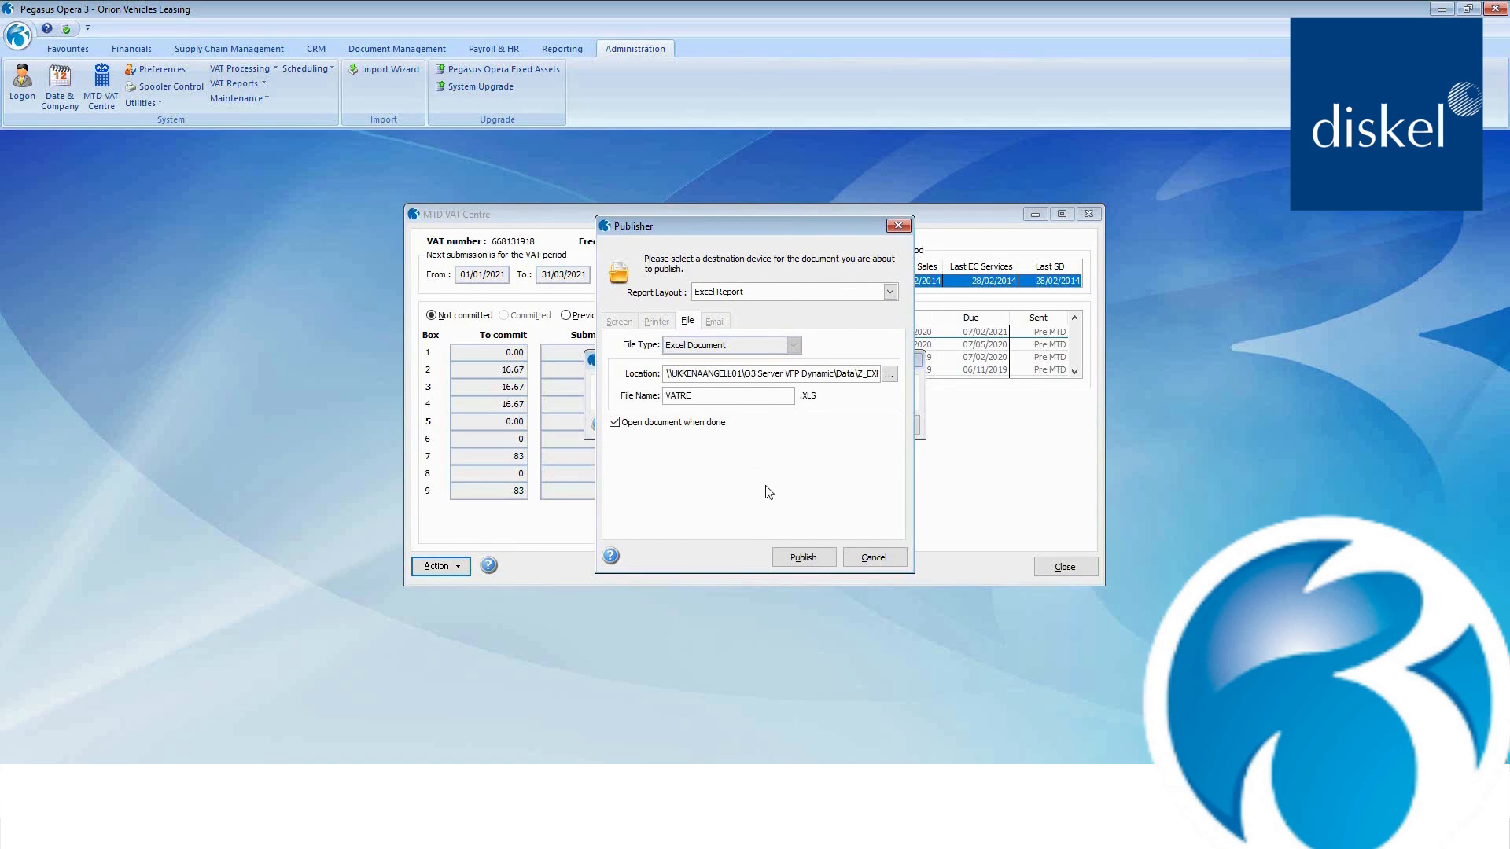
left_click(800, 553)
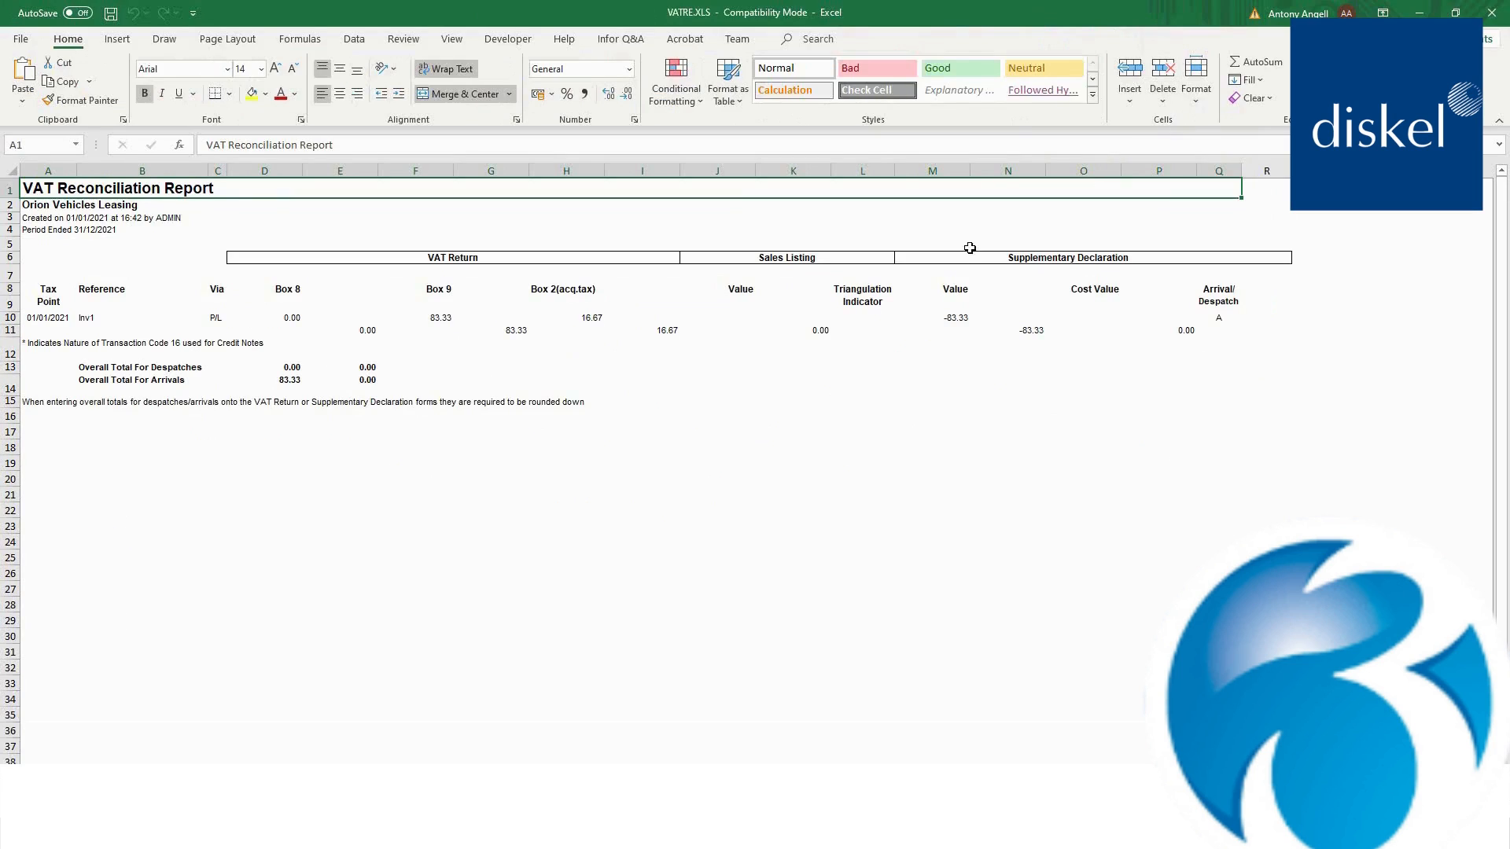
Examine the Box 9 and Box 2 totals in the Excel reconciliation report, and return to Pegasus Opera 3.
left_click(520, 331)
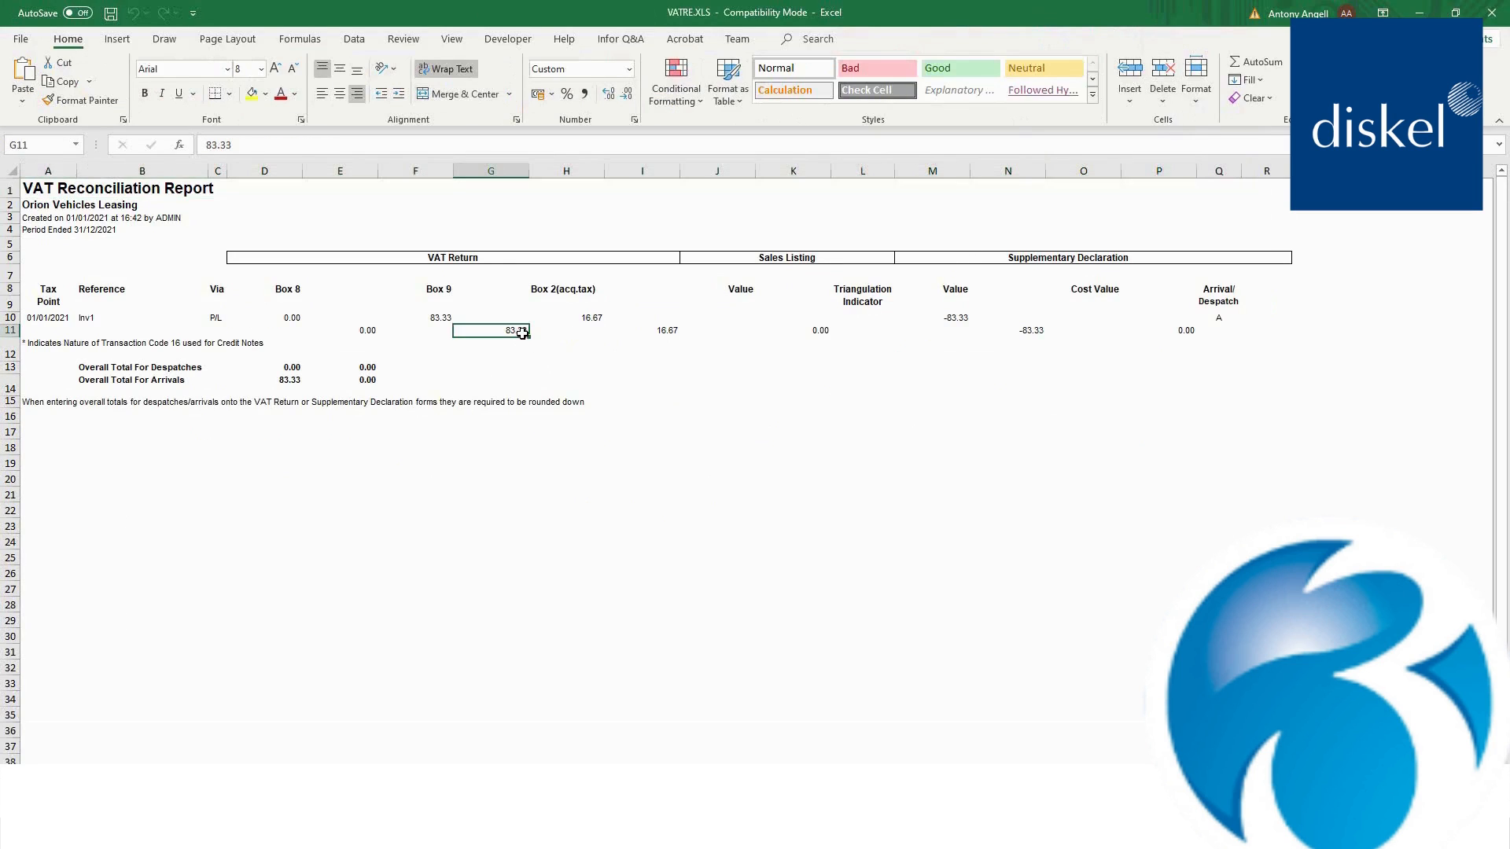
left_click(668, 329)
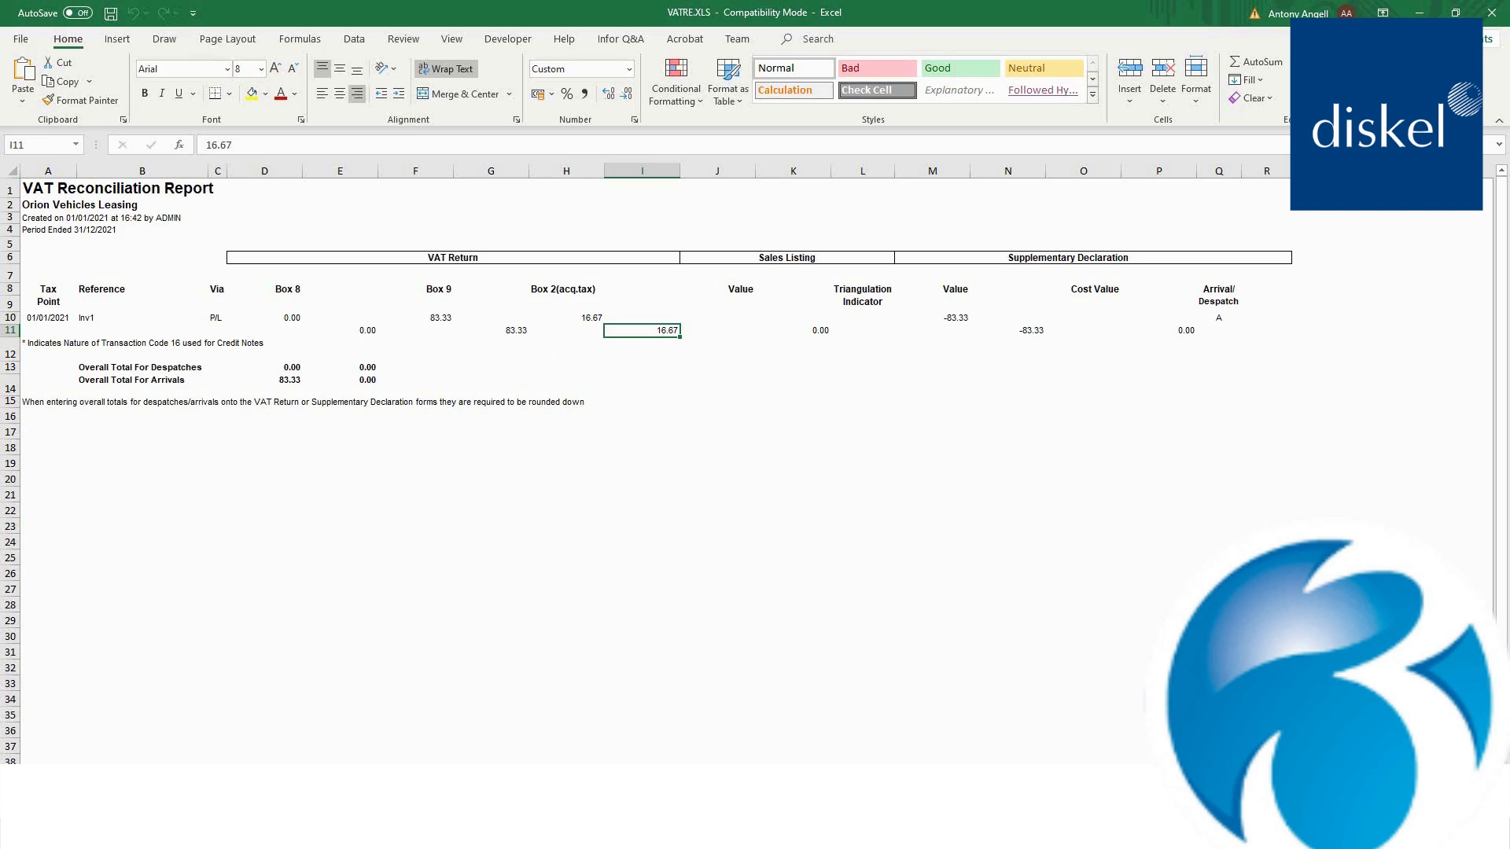
key("alt+Tab")
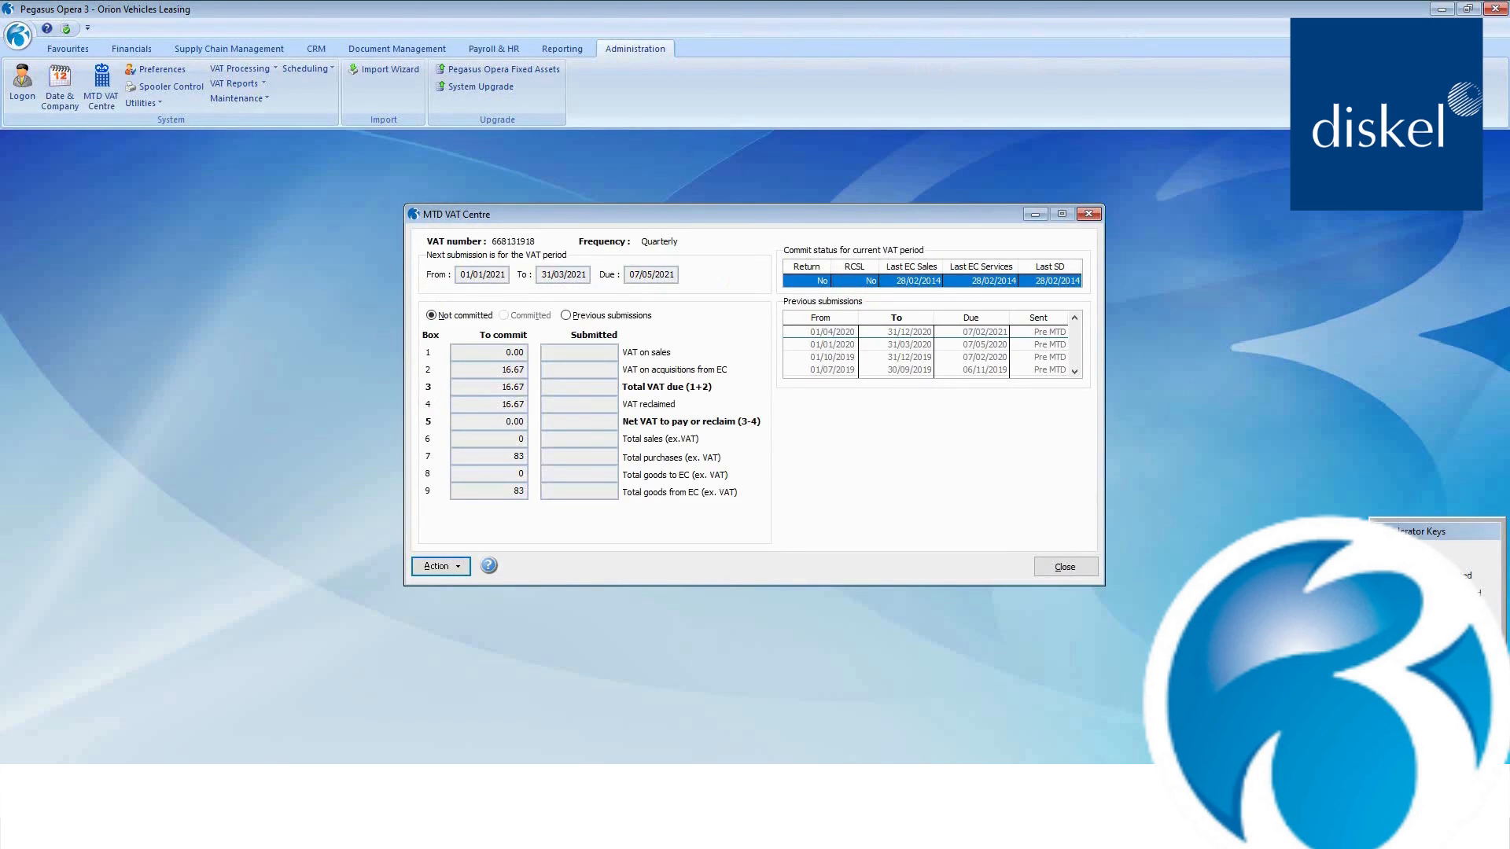
Start an uncommitted VAT adjustment for the P/L ledger with reference PVA Adjust and VAT code 1, EC PL PVA Adjustment.
left_click(441, 566)
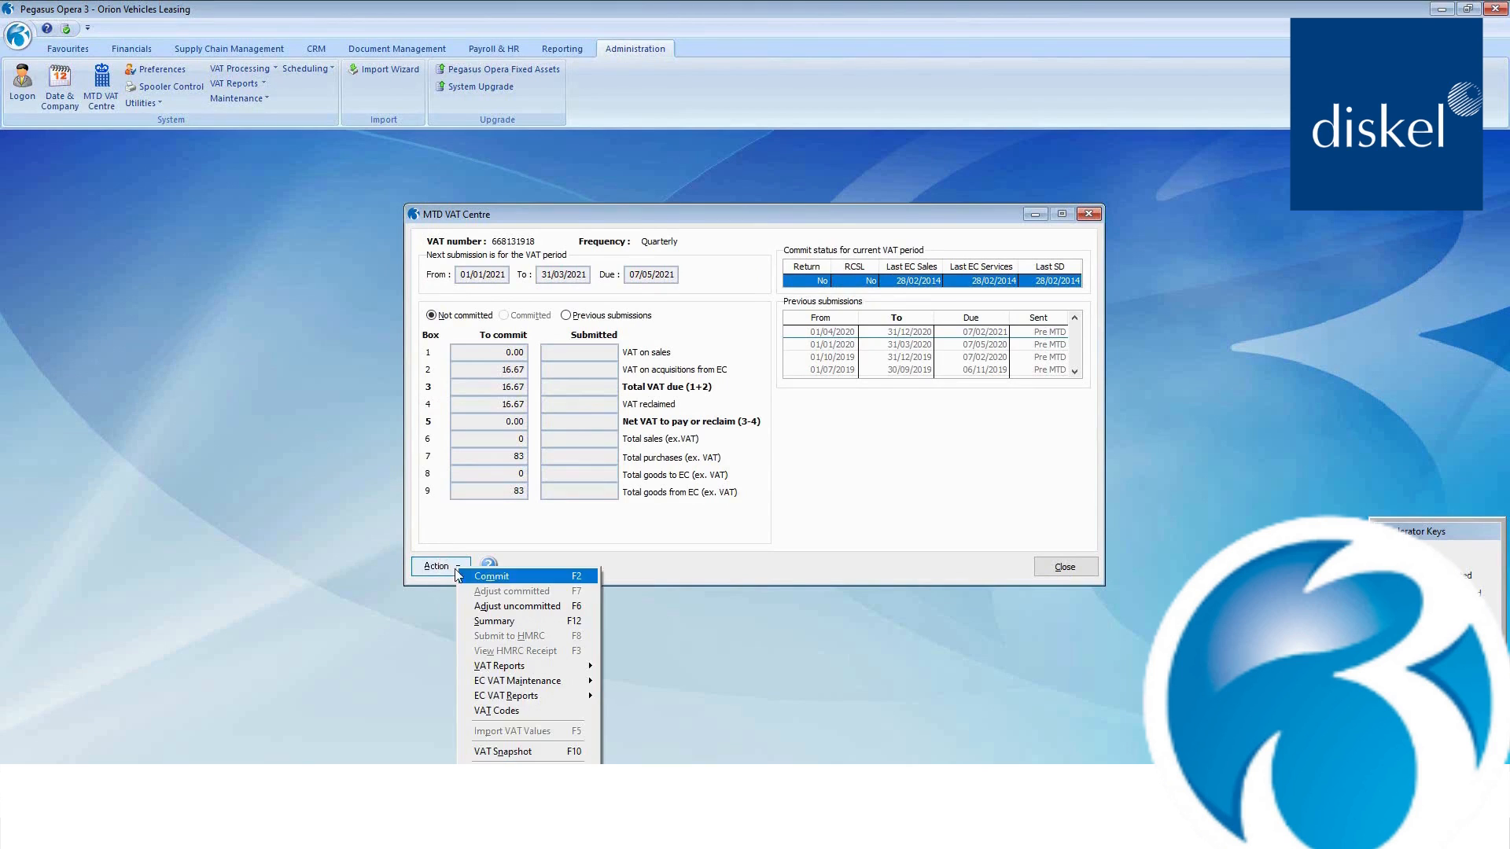
left_click(480, 606)
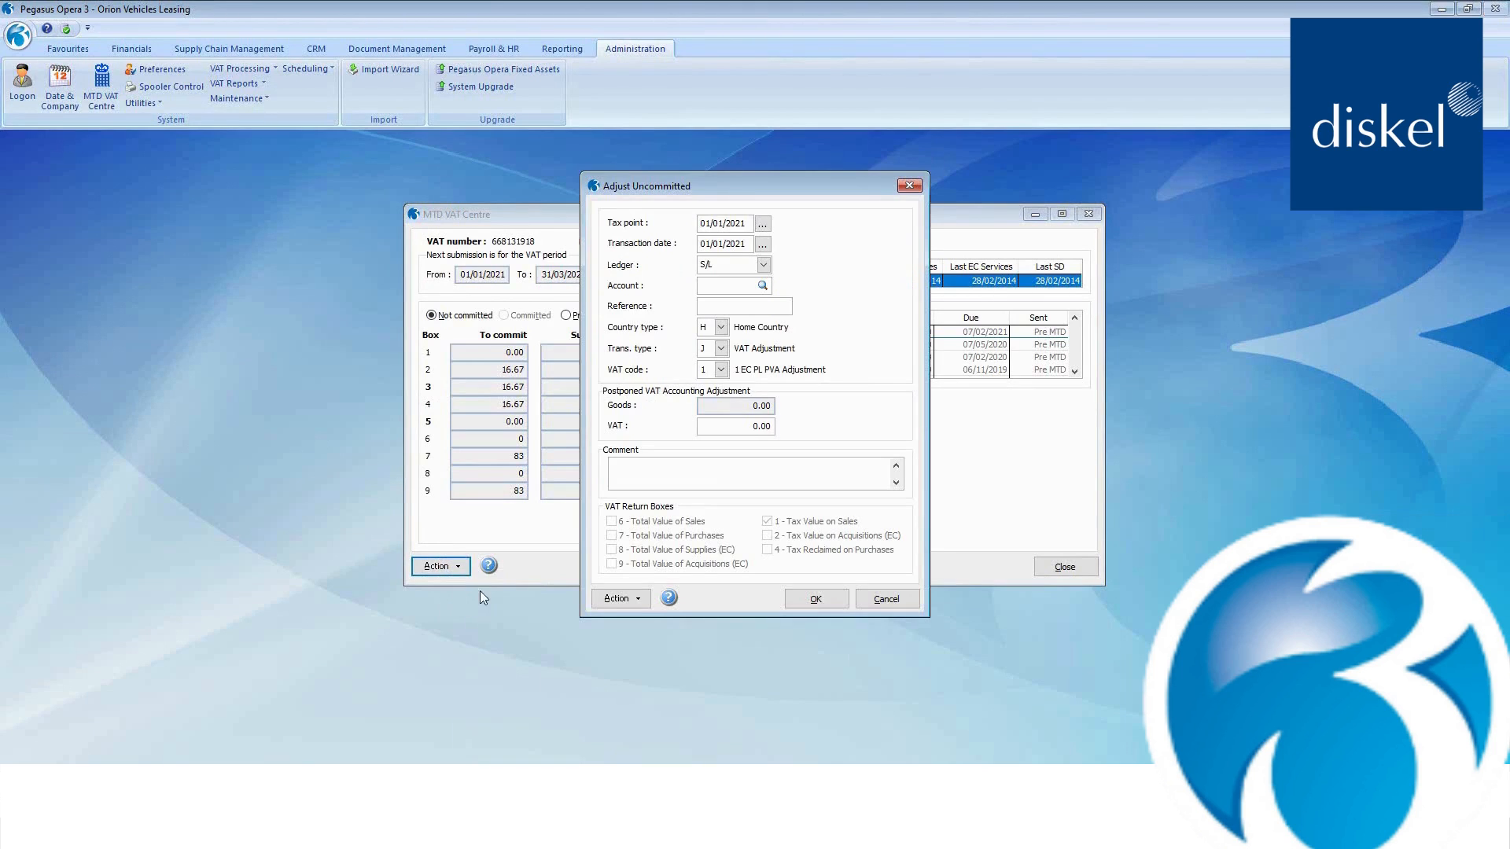
left_click(764, 266)
left_click(720, 294)
left_click(716, 306)
type("PVA Adjust")
key("Tab")
left_click(721, 370)
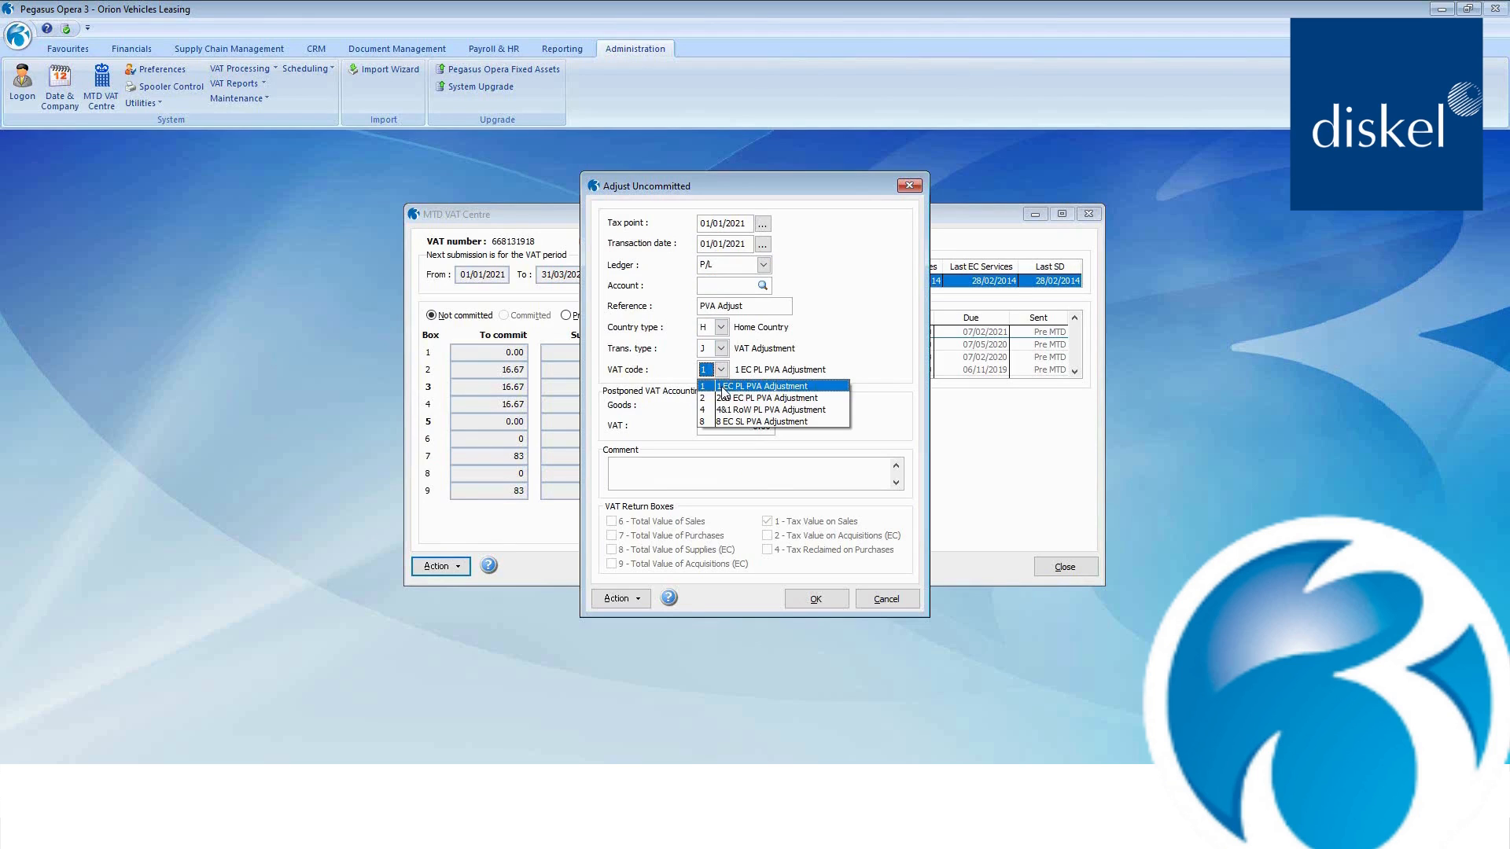
left_click(724, 387)
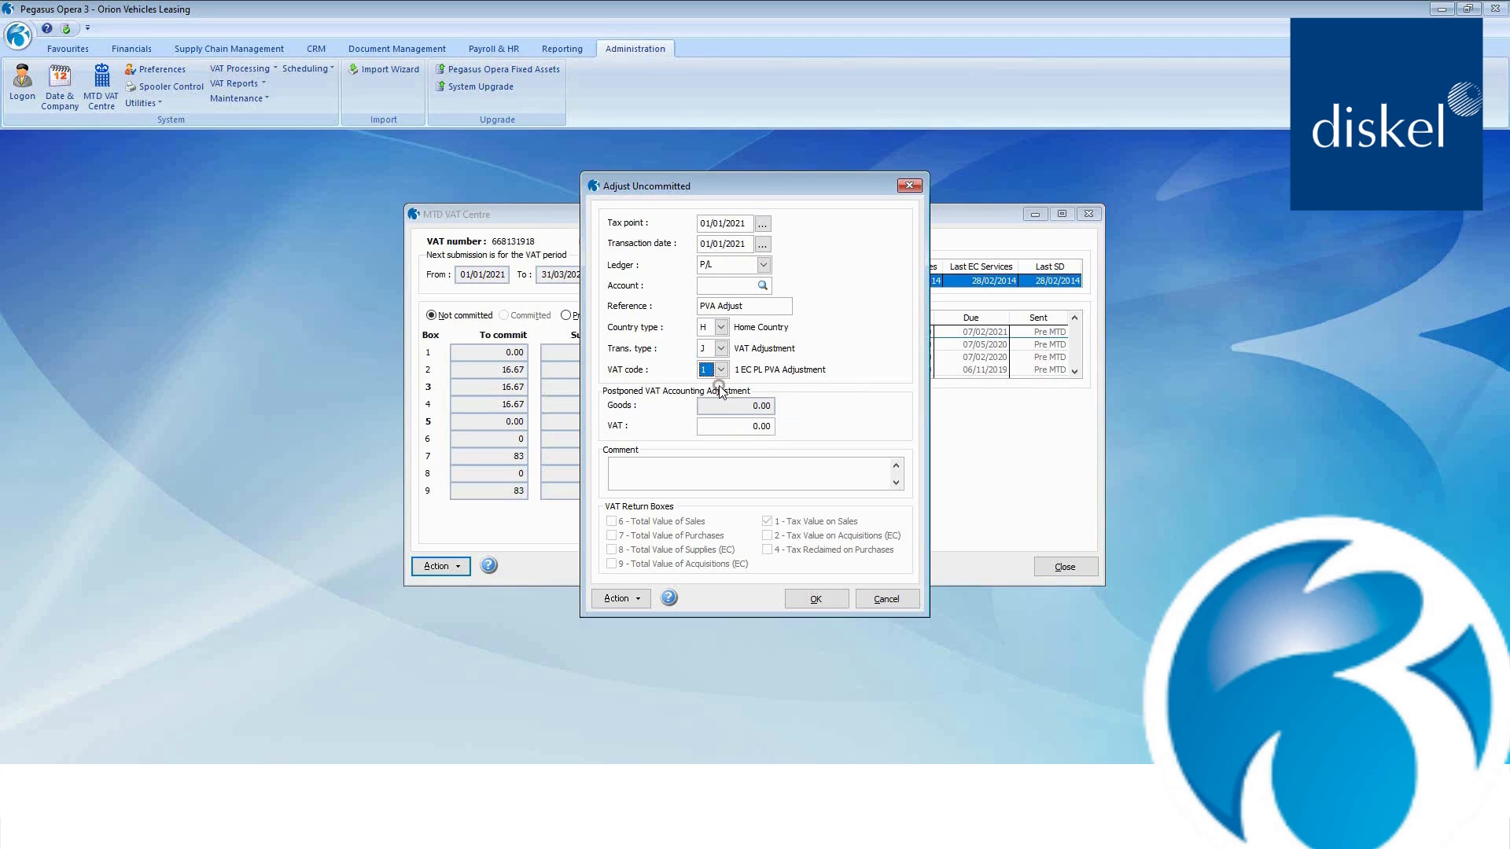
Set the adjustment's VAT amount to 16.67, add the comment PVA Adjust, and save the adjustment.
left_click(733, 426)
type("16")
type(".67")
type("PVA Adjust")
left_click(815, 599)
left_click(799, 474)
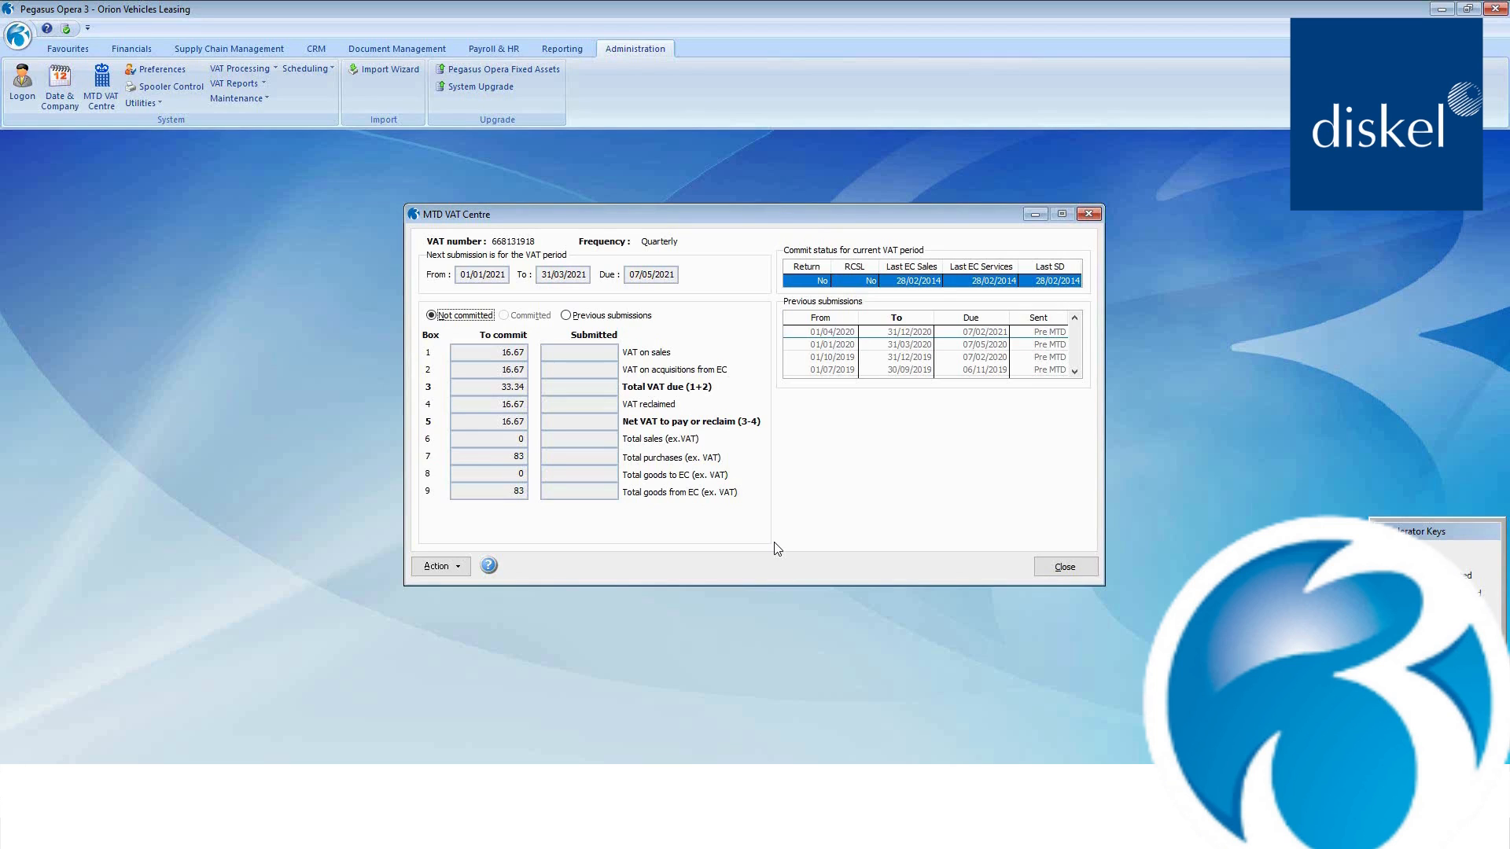
Start another uncommitted adjustment for the P/L ledger with reference PVA Adjust and VAT code 2, 2&9 EC PL PVA Adjustment.
left_click(436, 568)
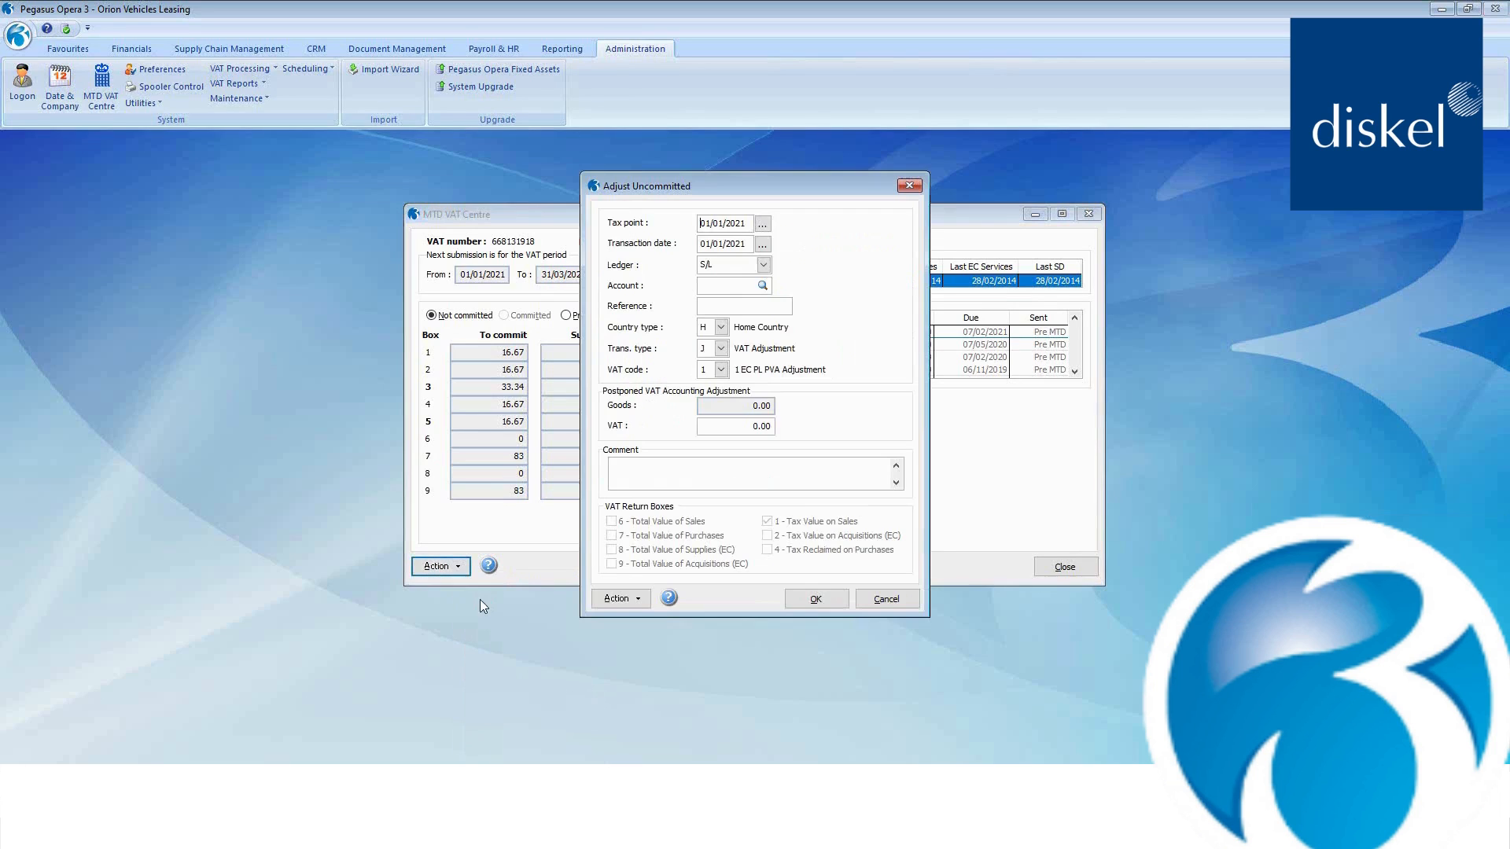
left_click(762, 265)
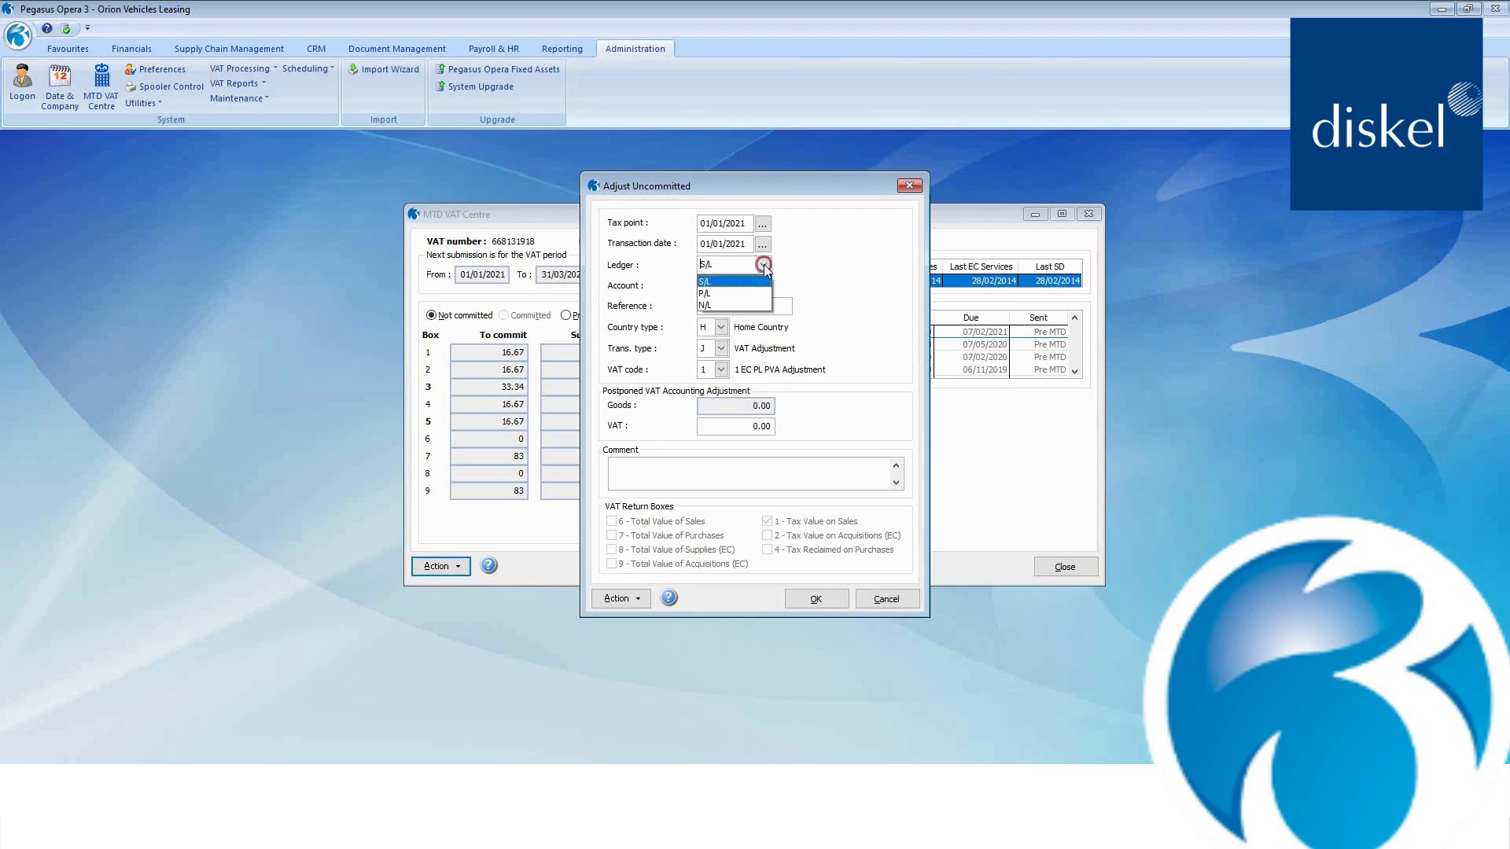
left_click(729, 293)
left_click(720, 305)
type("PVA Adjust")
key("Tab")
left_click(722, 371)
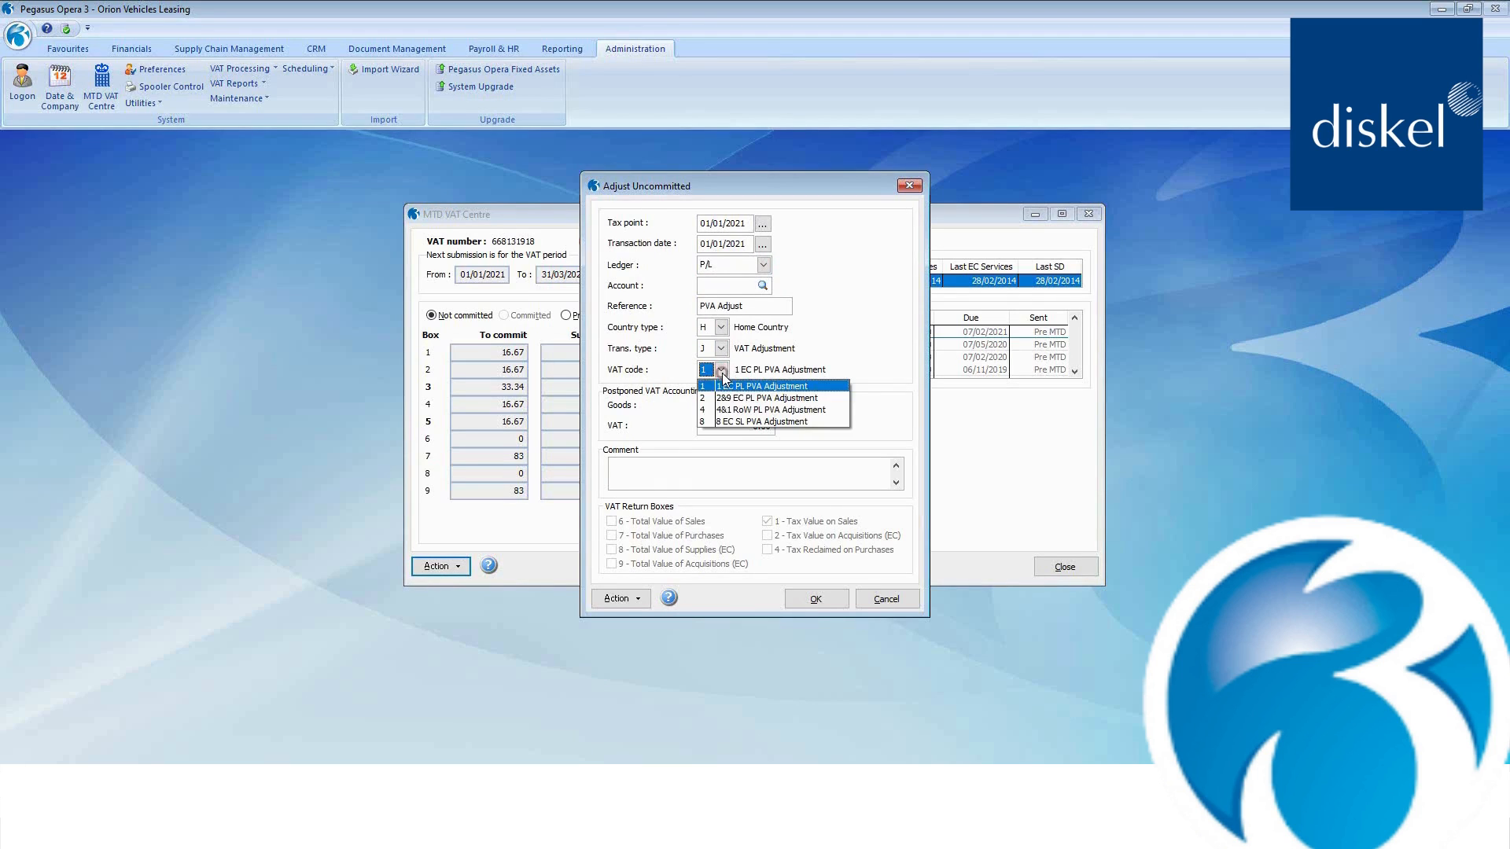
left_click(724, 397)
Enter goods of -83 and VAT of -16.67 with the comment PVA Adjust, and save the Box 2 and 9 adjustment.
left_click(716, 405)
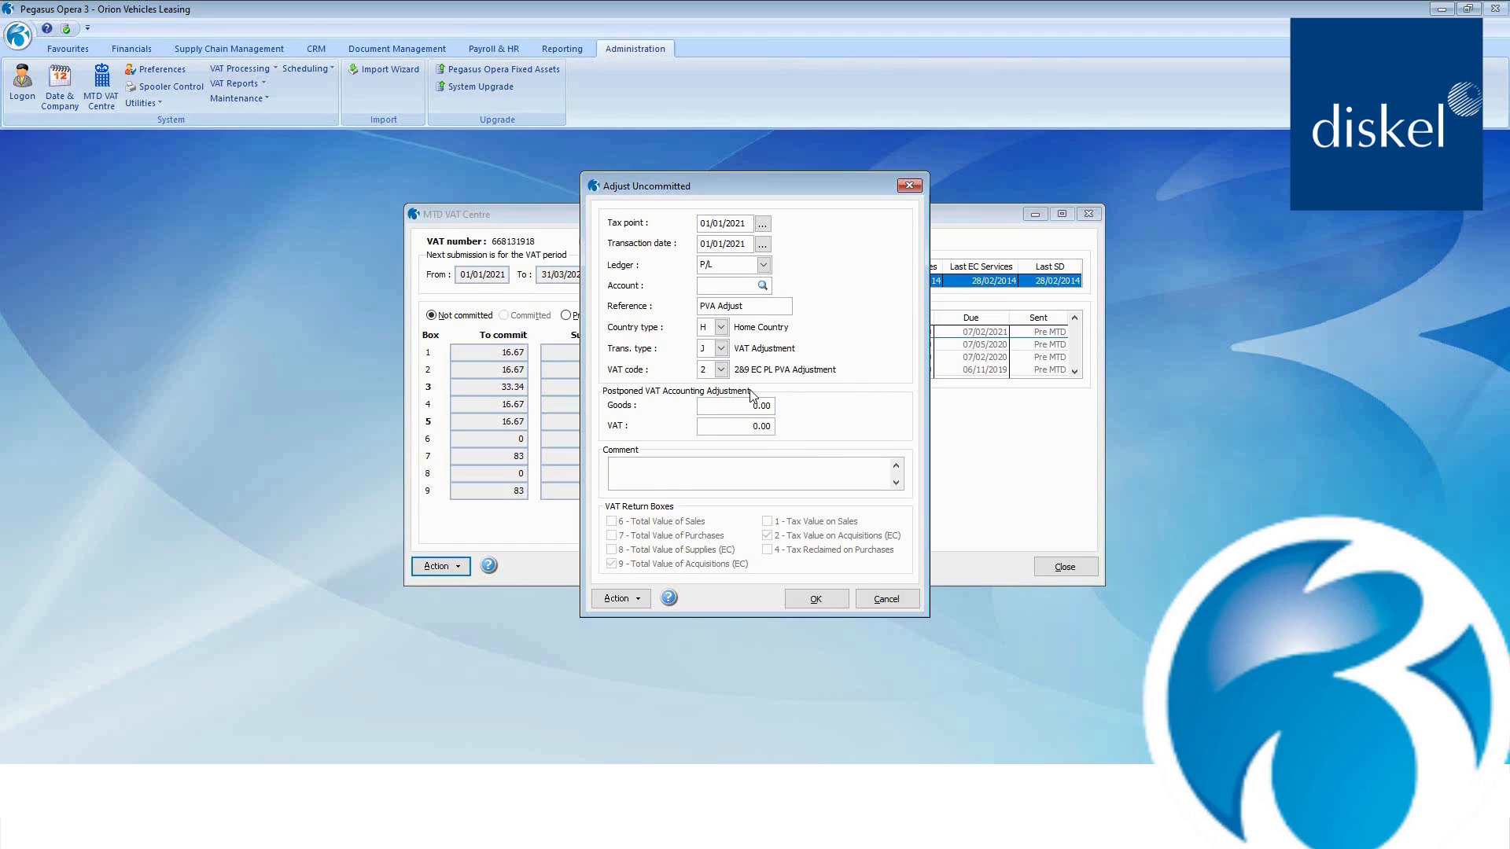
type("-83")
key("Tab")
type("-1")
type("6.67")
key("Tab")
type("PVA Adjust")
left_click(824, 598)
left_click(792, 470)
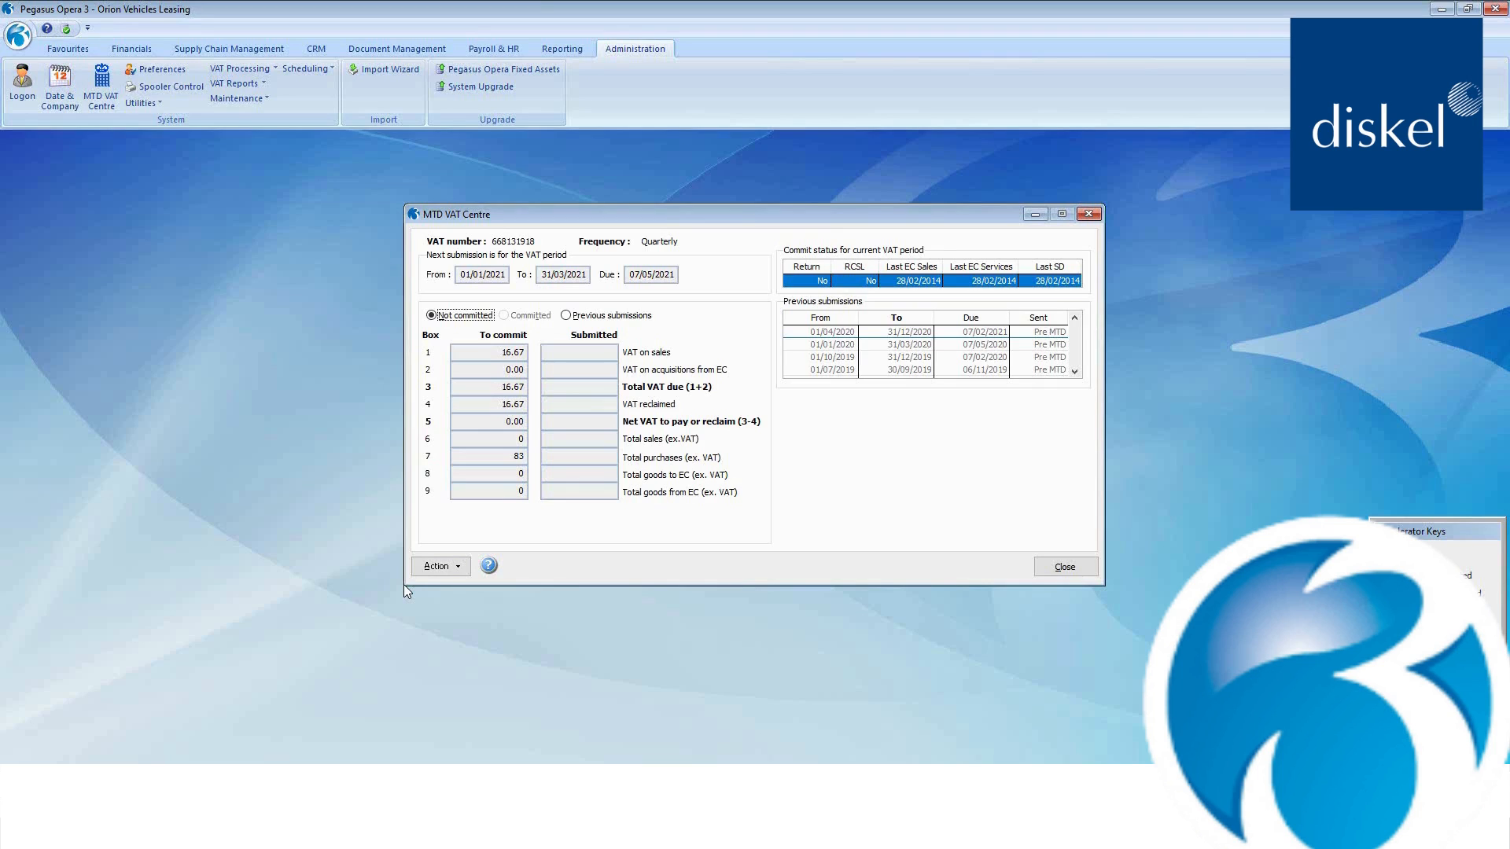
Close the MTD VAT Centre and open the supplier account of John Karto Autos in purchase processing.
left_click(1064, 567)
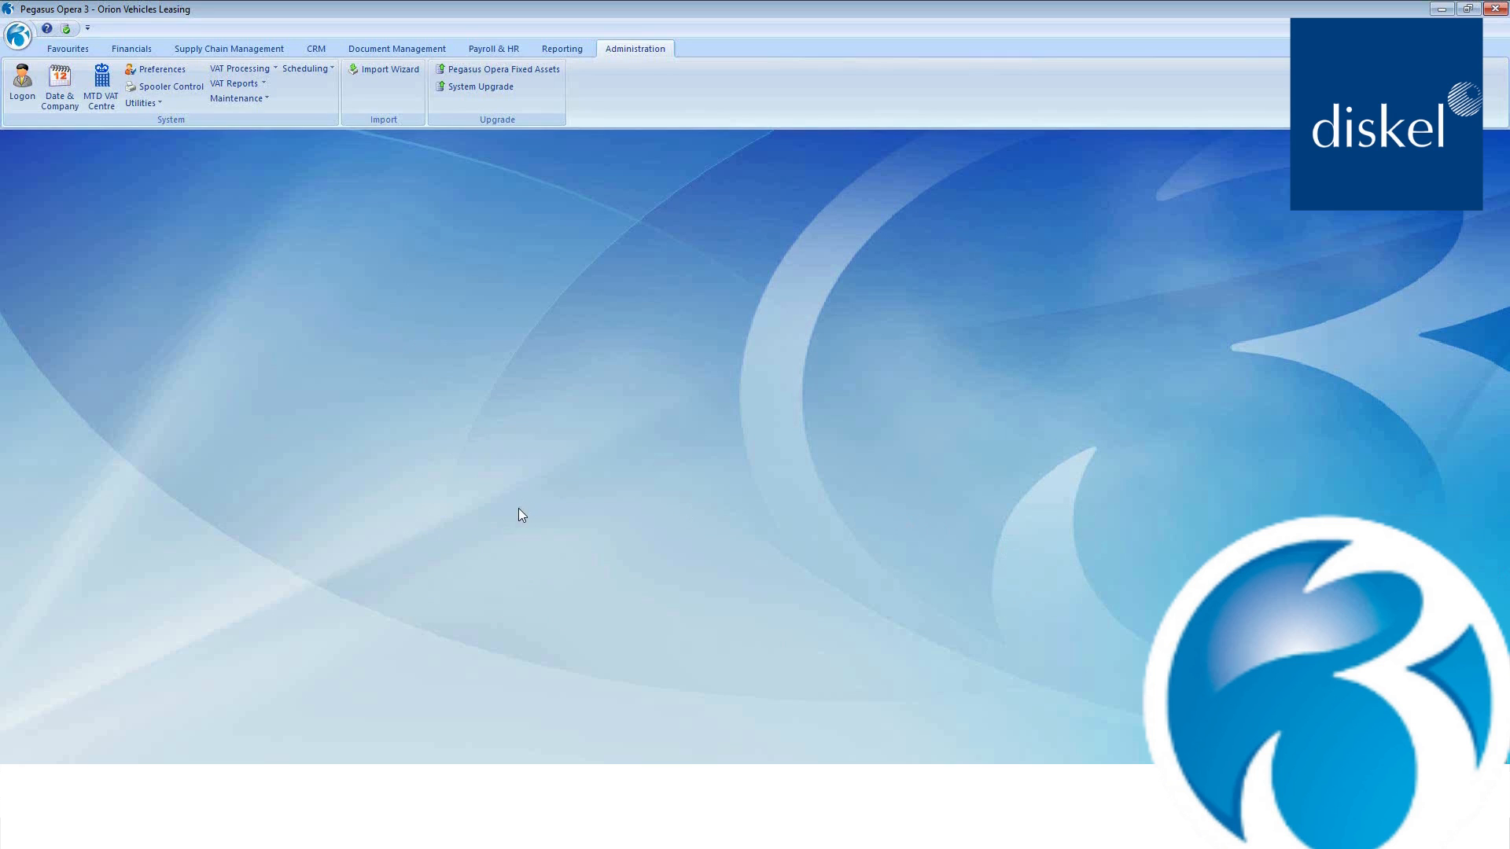
left_click(131, 49)
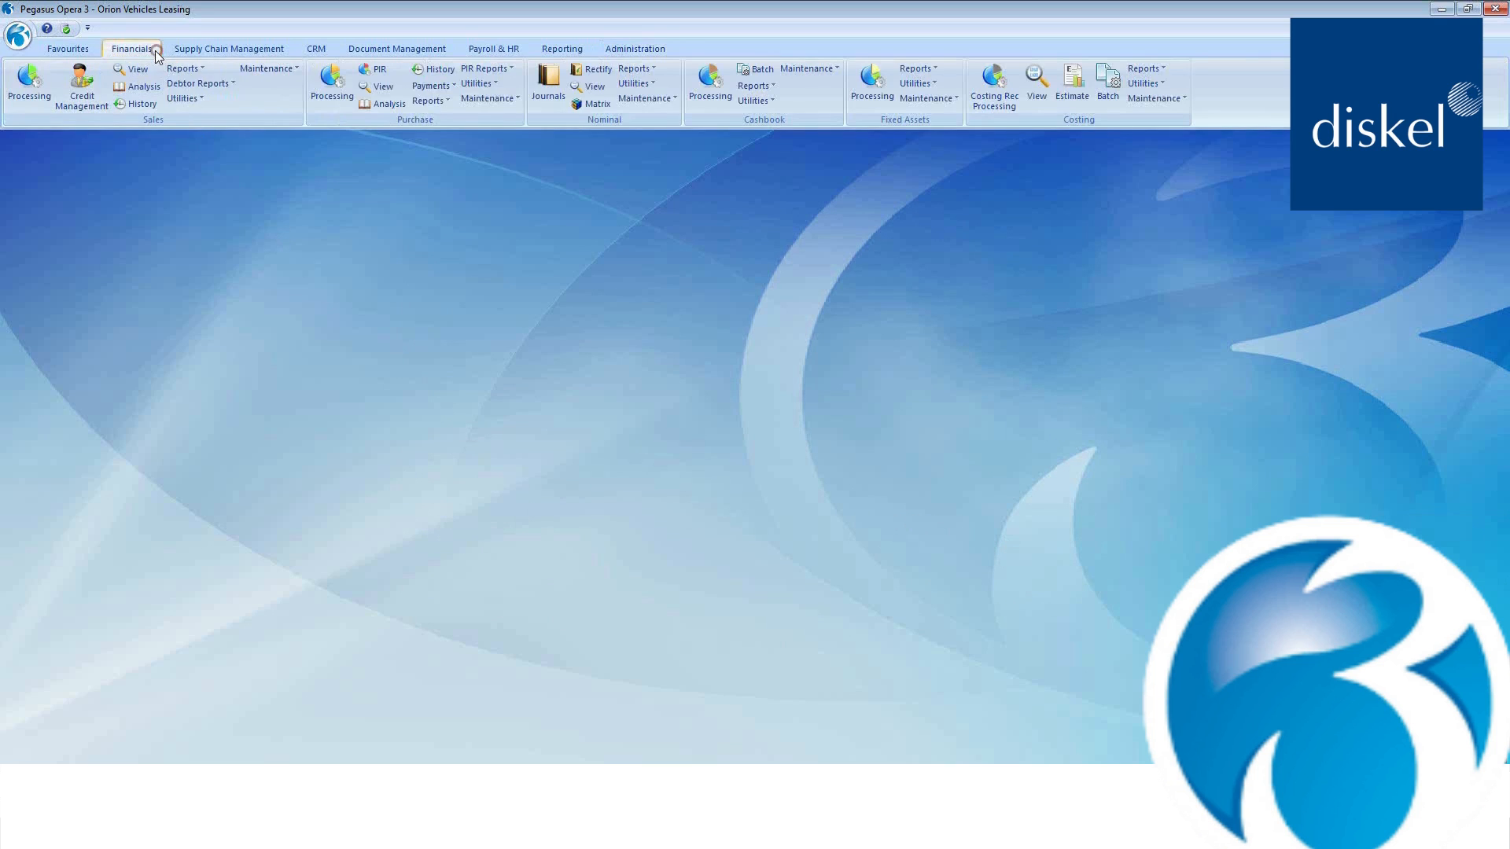
left_click(322, 96)
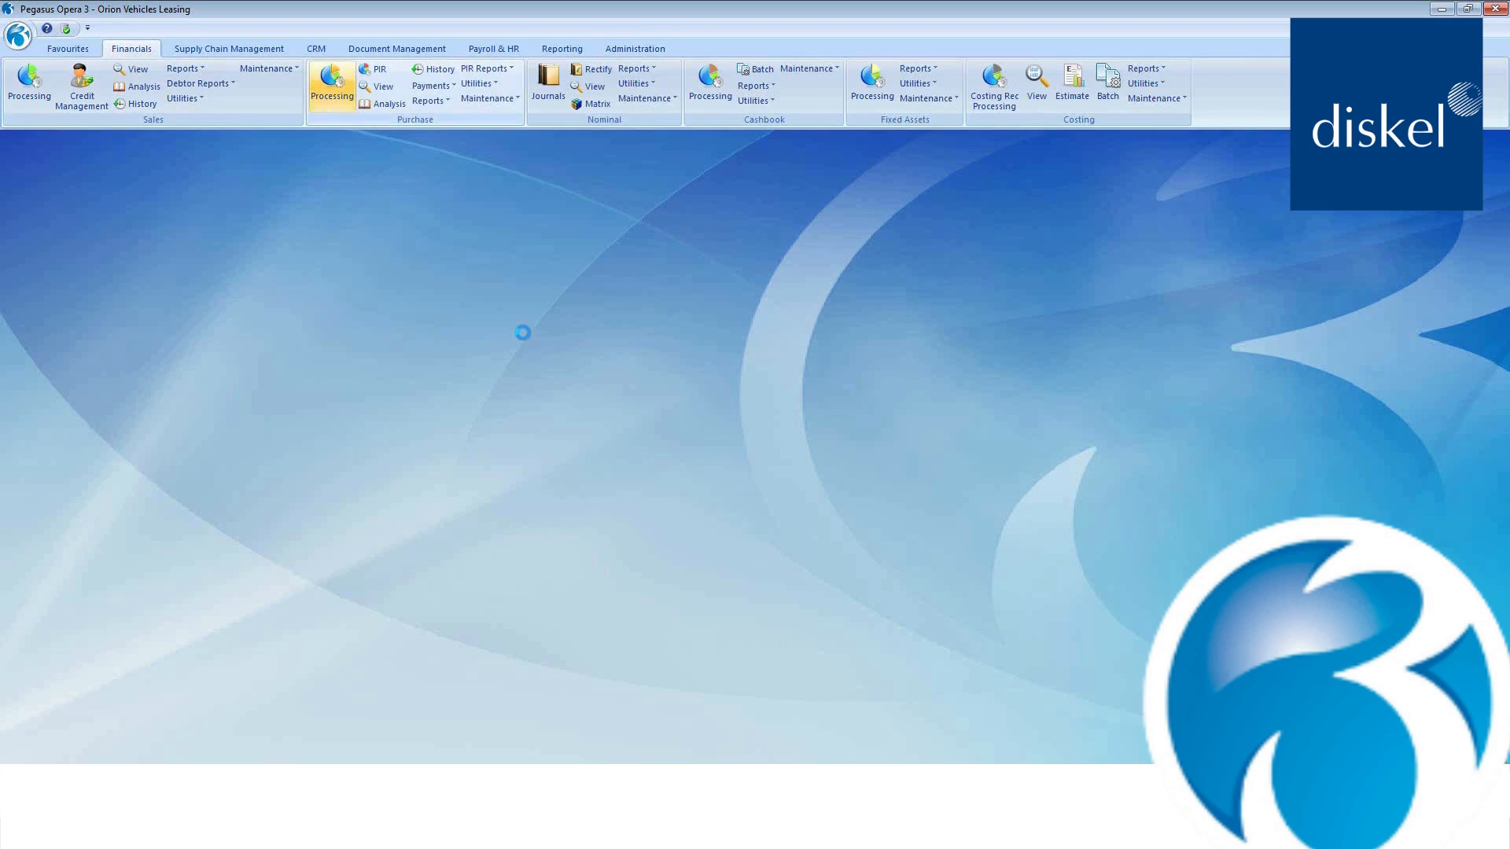
left_click(603, 253)
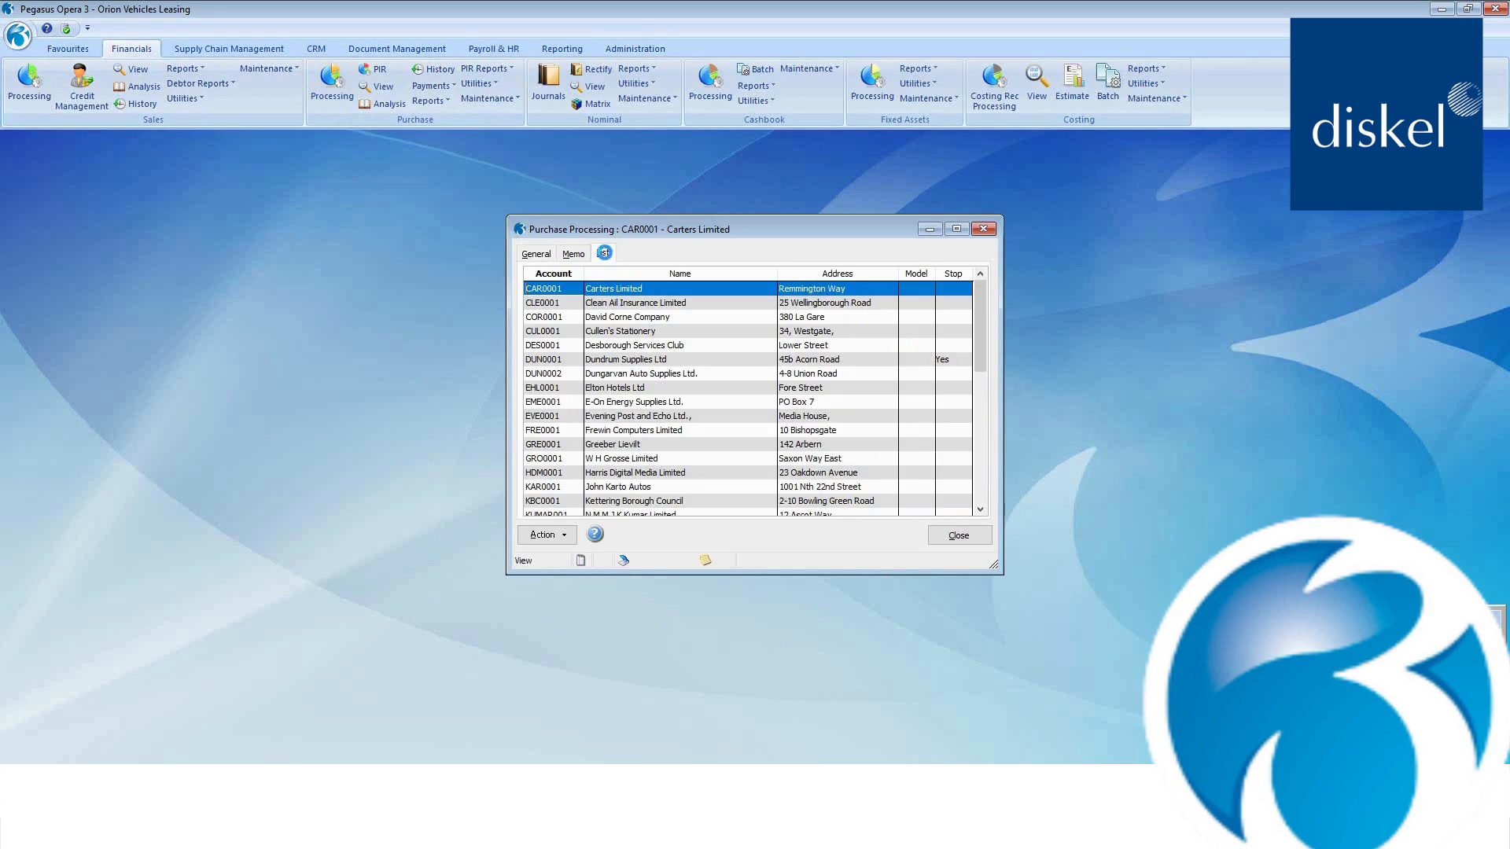
double_click(627, 487)
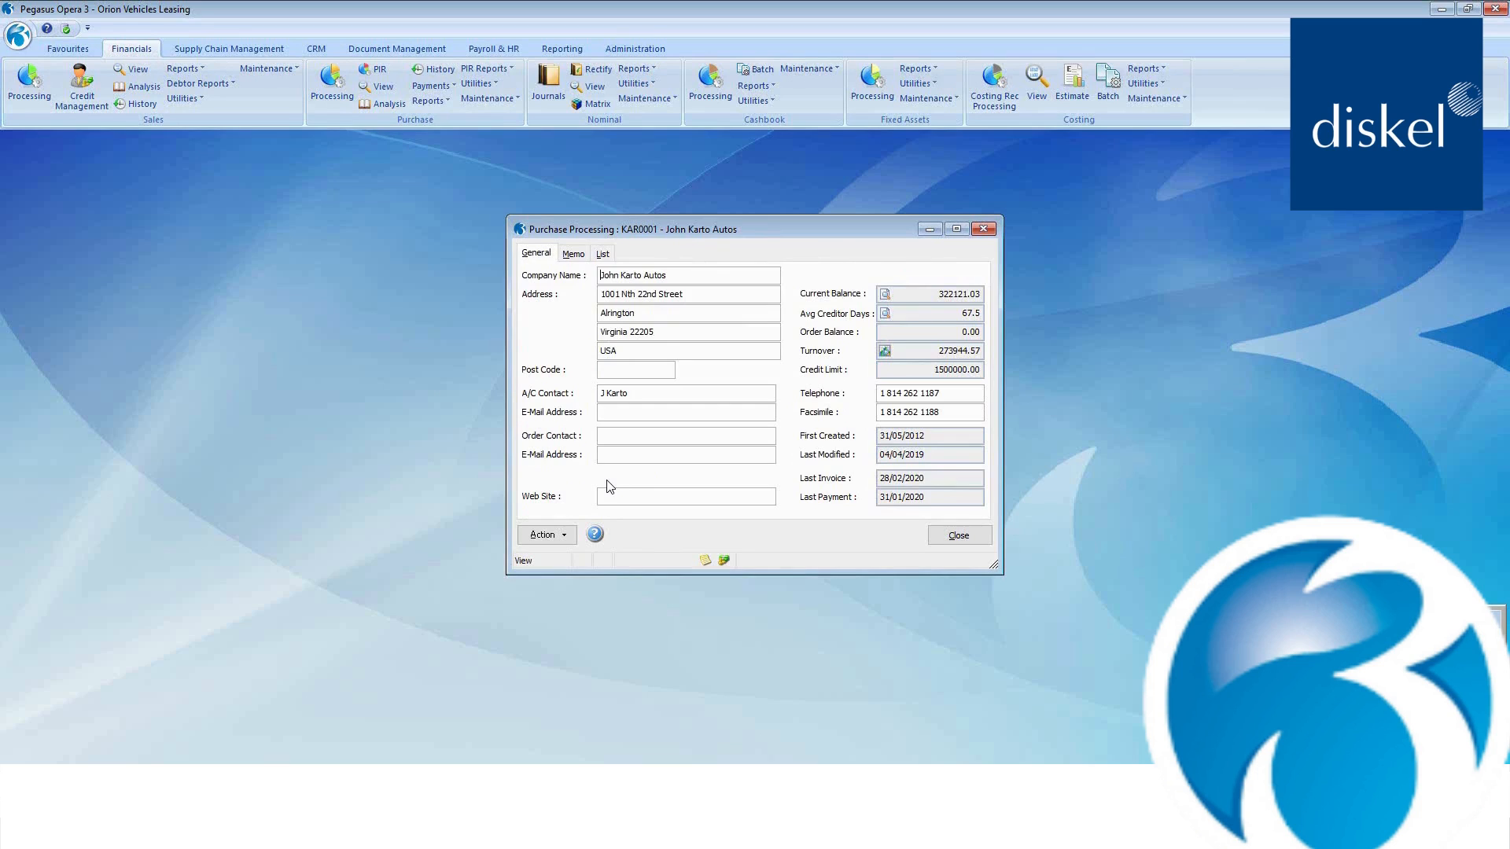
Create a supplier invoice with first reference Inv2, value 200 USD and exchange rate 1, and continue to its details.
key("ctrl+i")
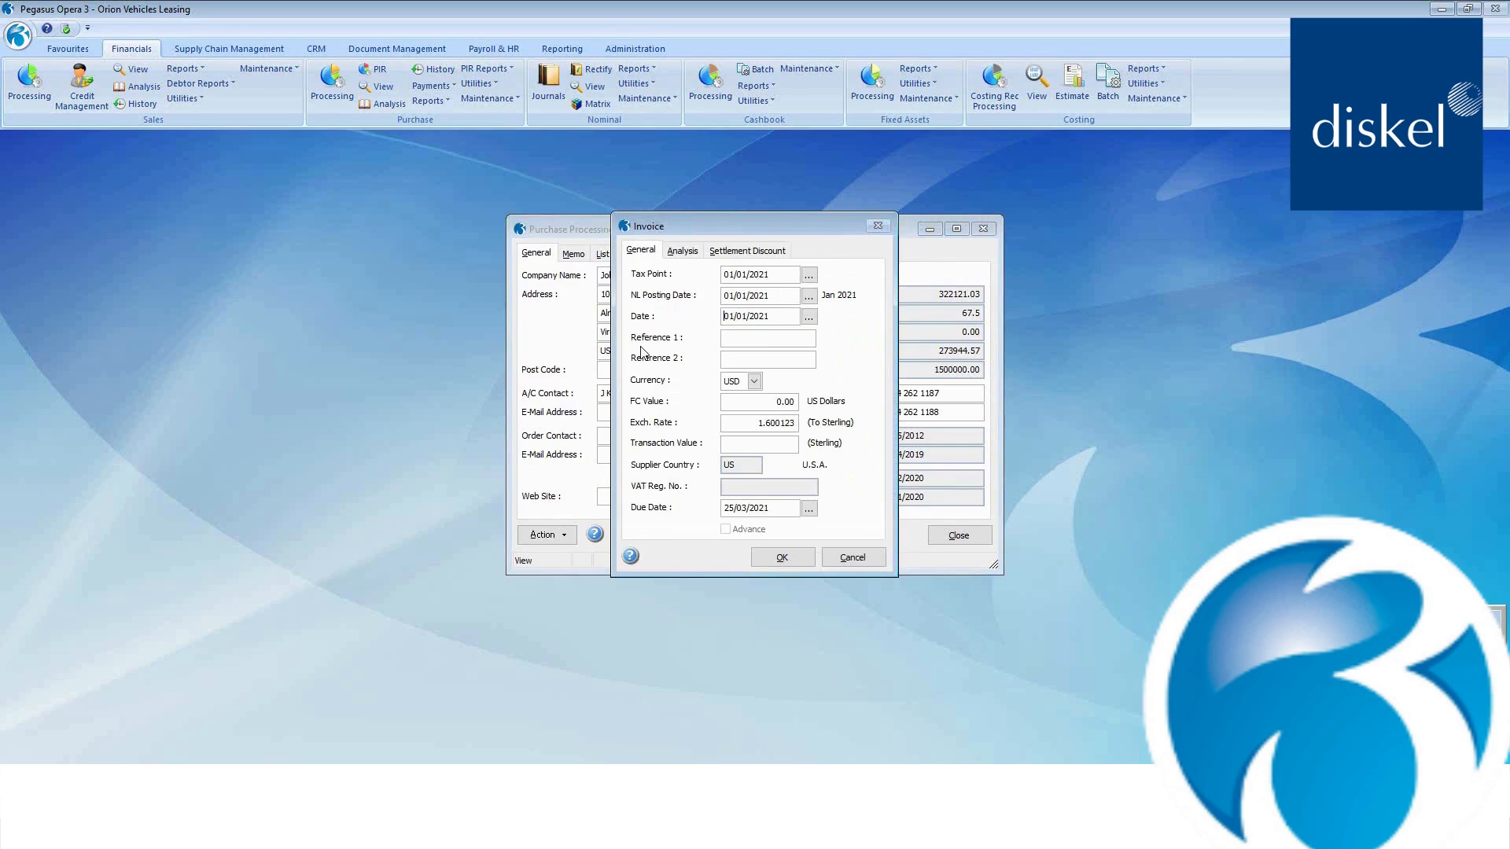
left_click(751, 337)
type("Inv2")
key("Tab")
key("Tab")
type("200")
key("Tab")
key("Tab")
left_click(782, 558)
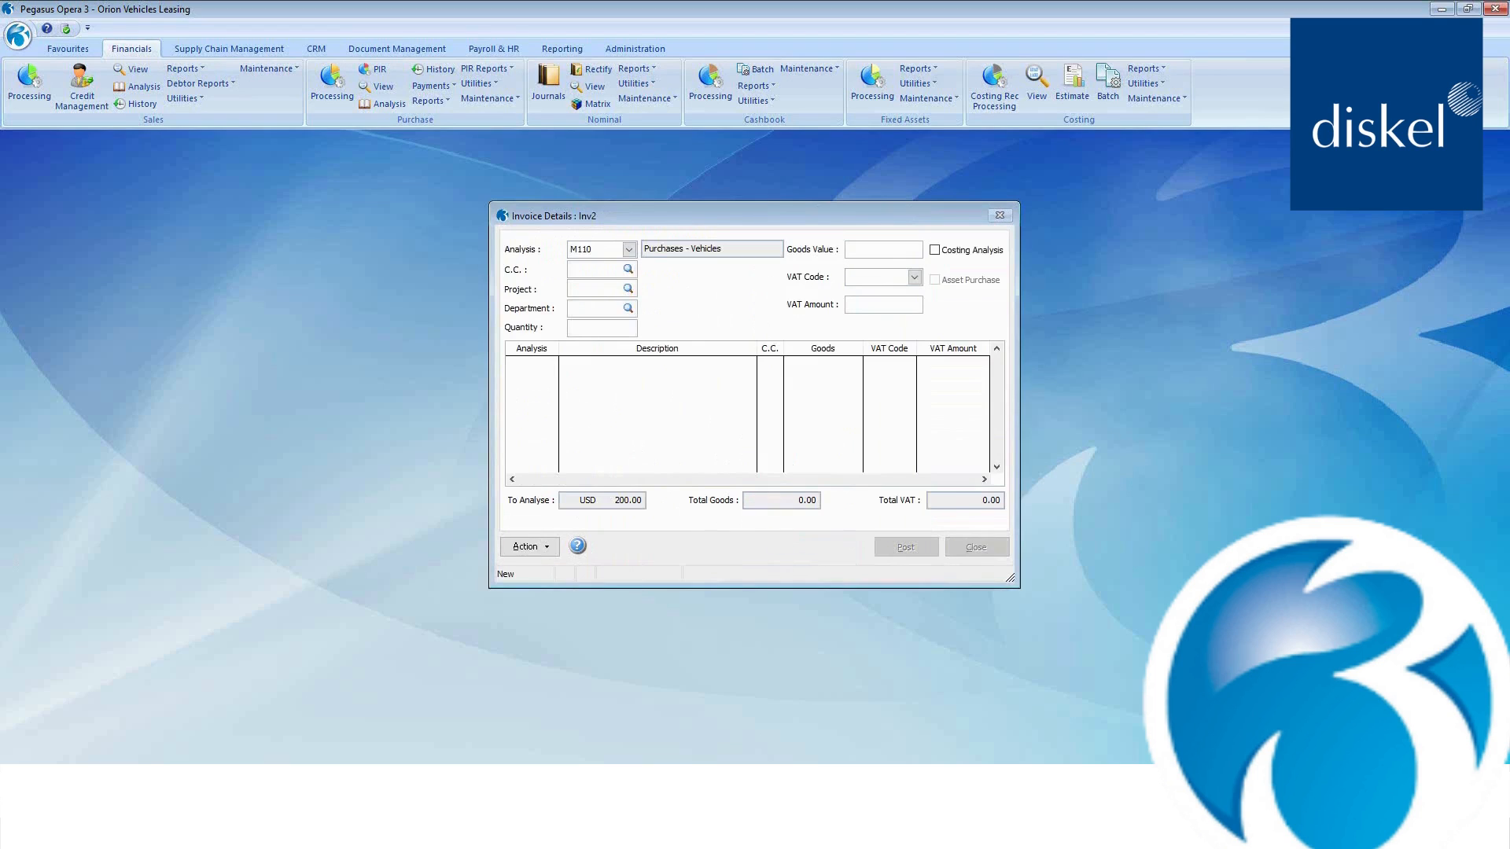
Analyse the invoice with a goods value of 200 and a VAT code, post it, and close purchase processing.
type("200 .00")
key("Tab")
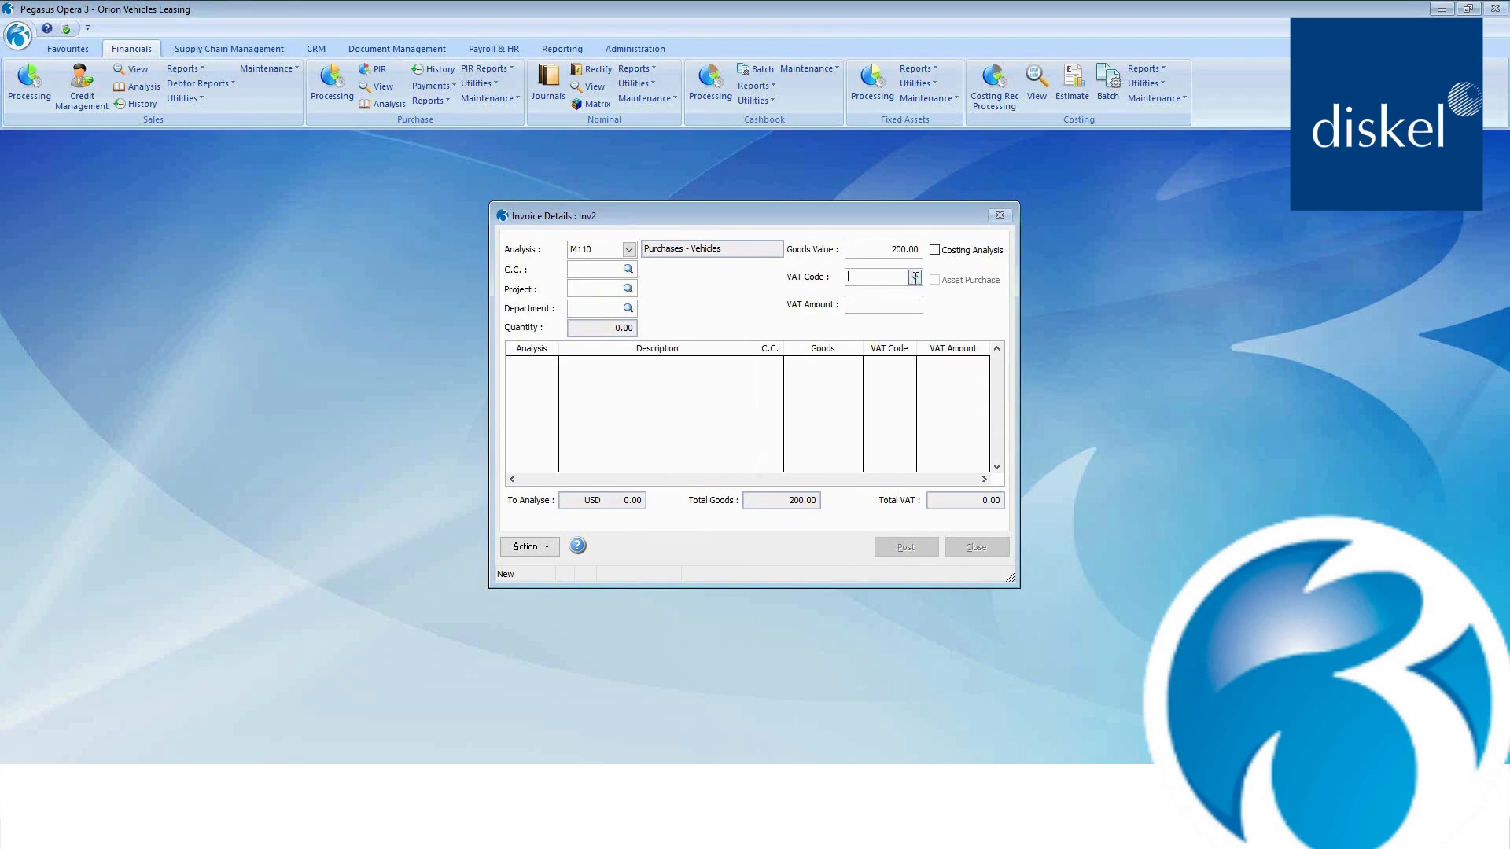
left_click(915, 277)
left_click(893, 304)
left_click(906, 548)
left_click(784, 470)
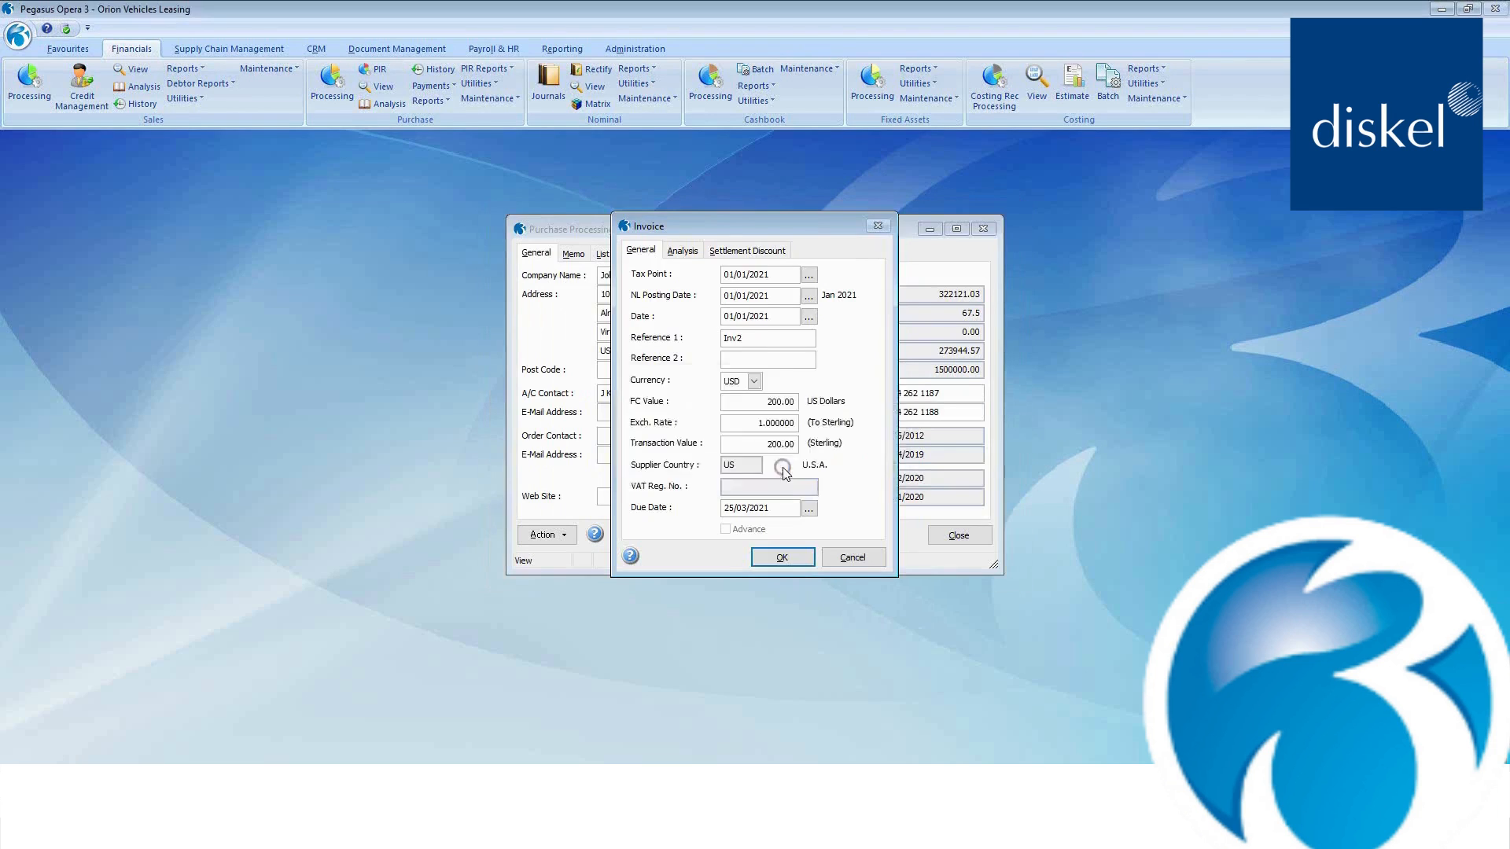
left_click(957, 535)
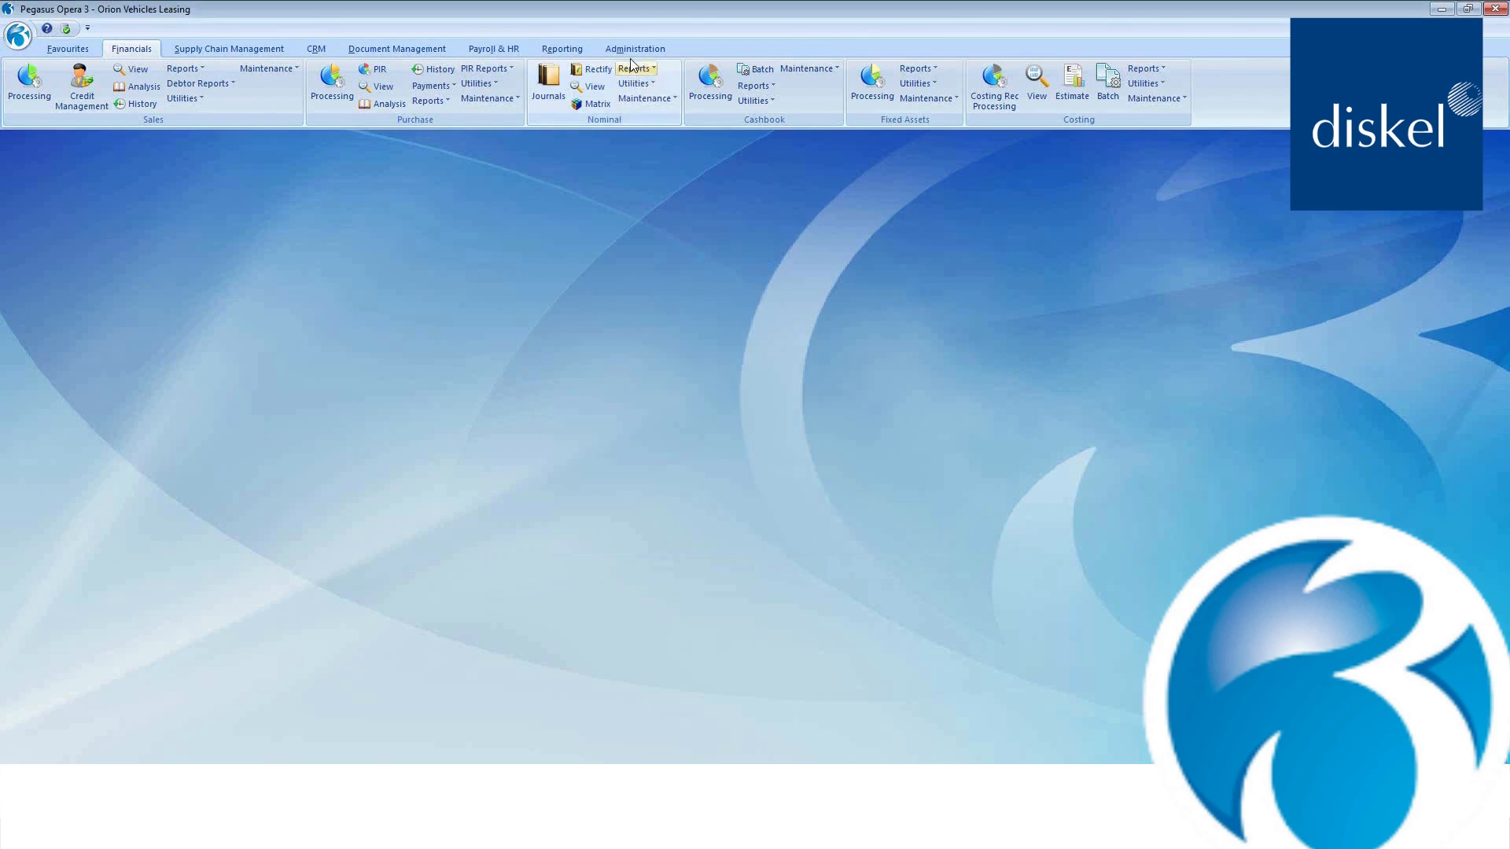
Open the MTD VAT Centre and set up a Detailed VAT Values report of not committed transactions by tax point date from 01/01/2021.
left_click(634, 49)
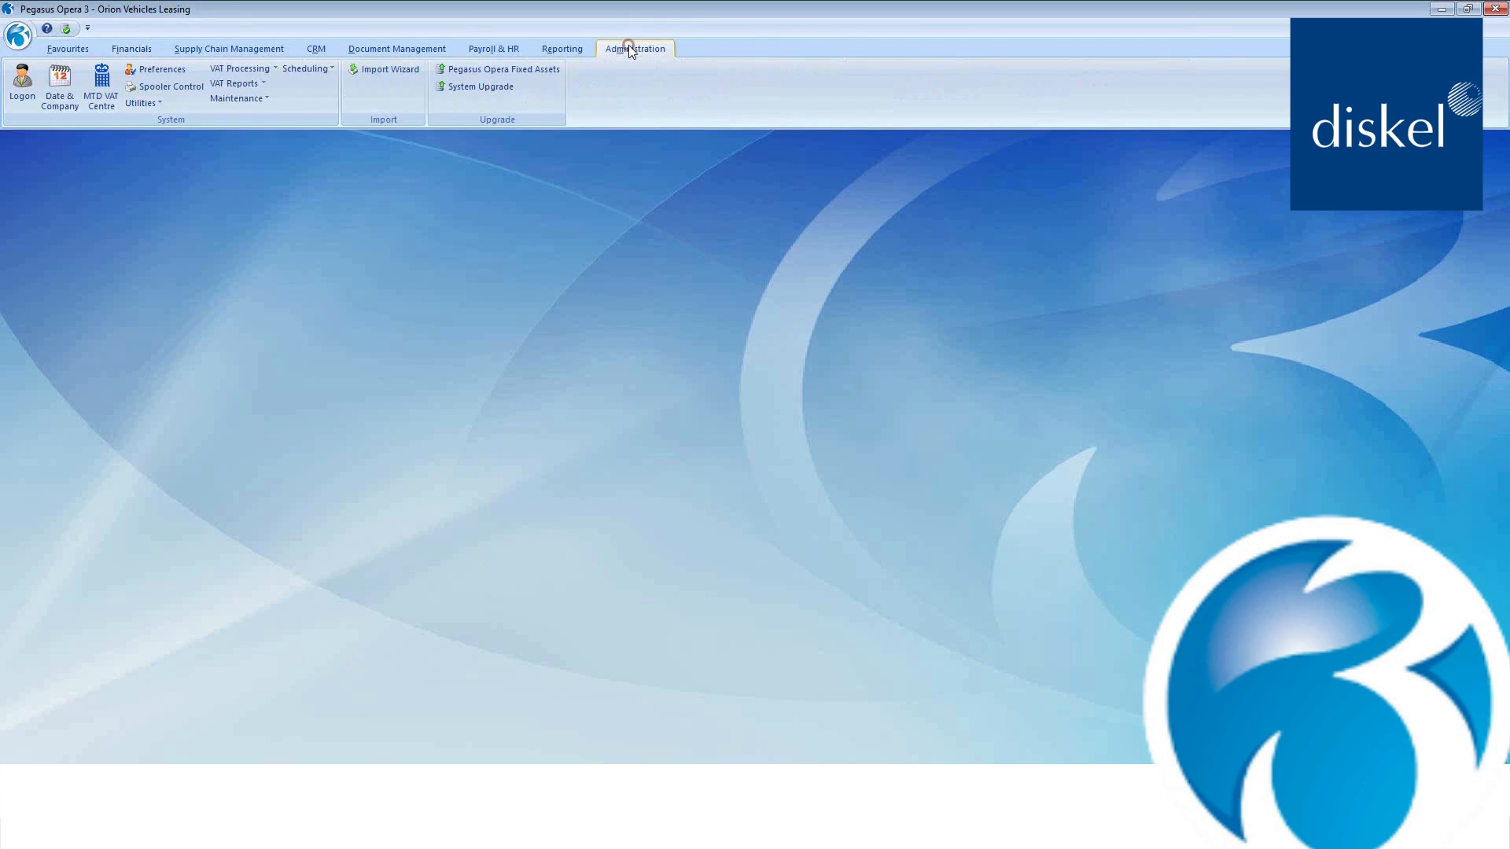
left_click(101, 85)
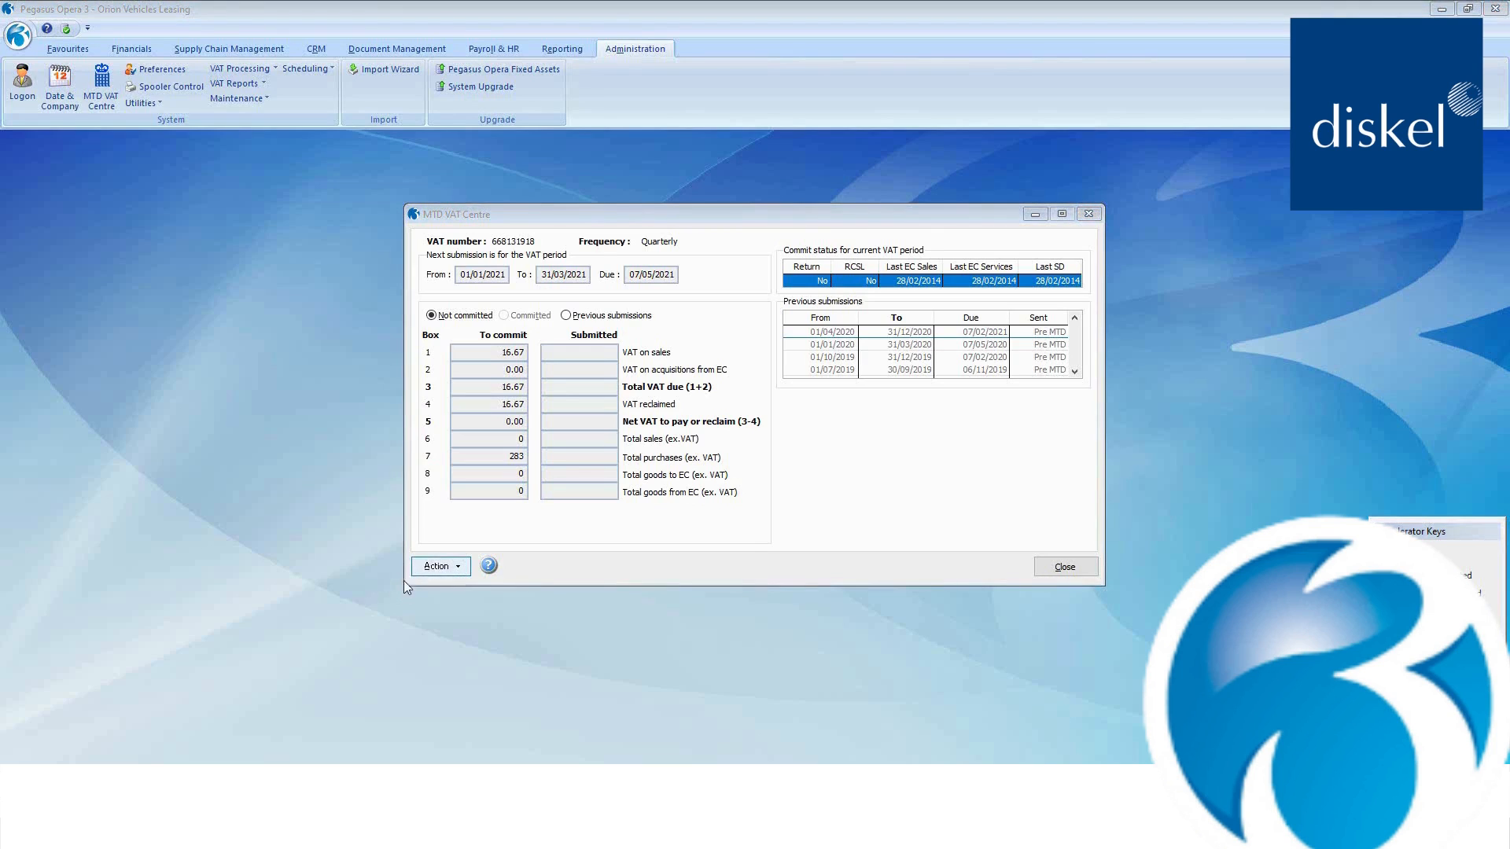
left_click(441, 568)
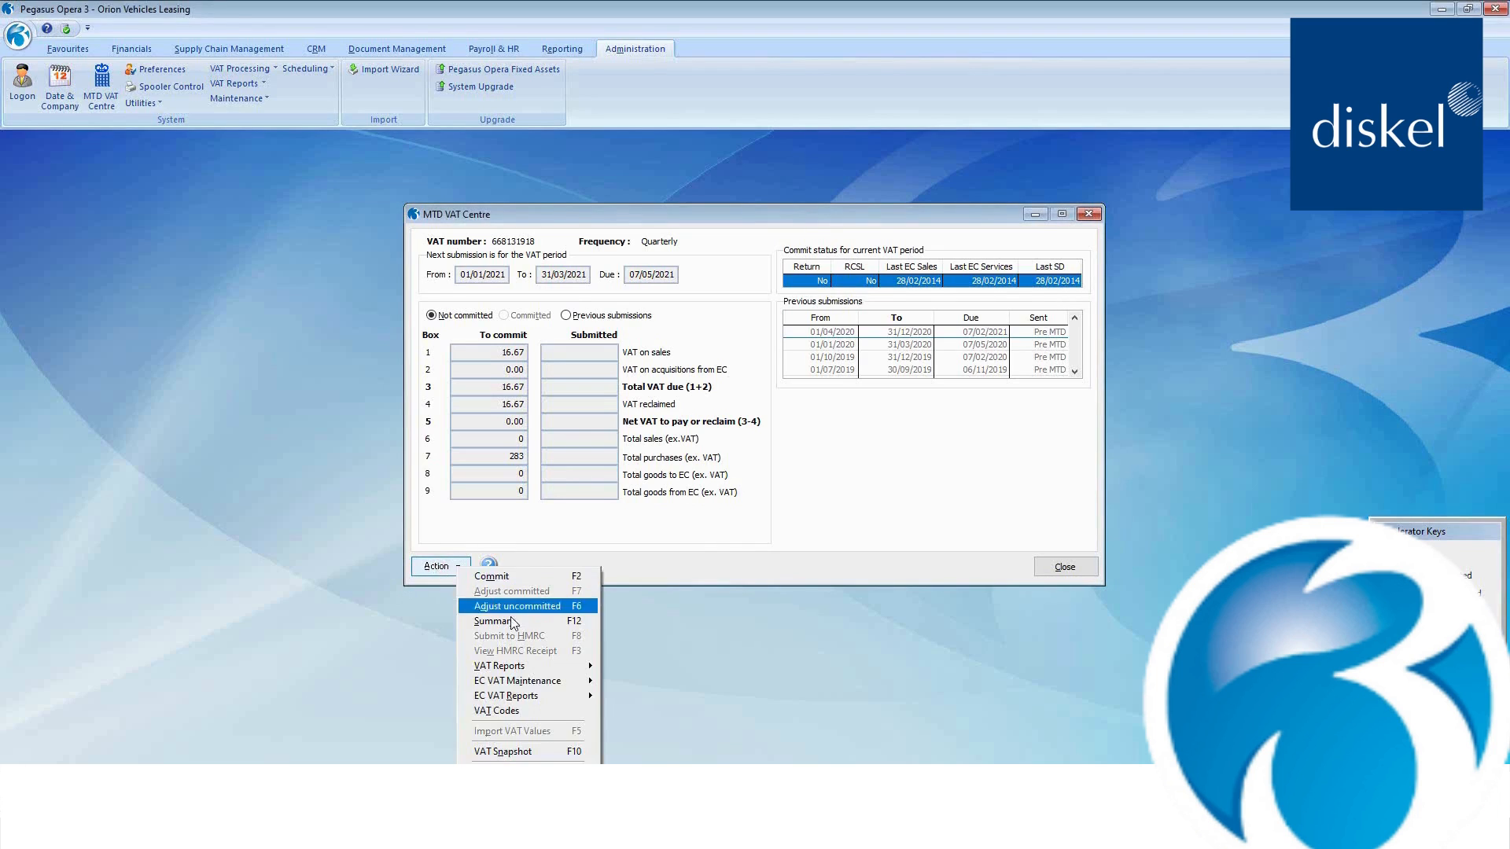
mouse_move(523, 668)
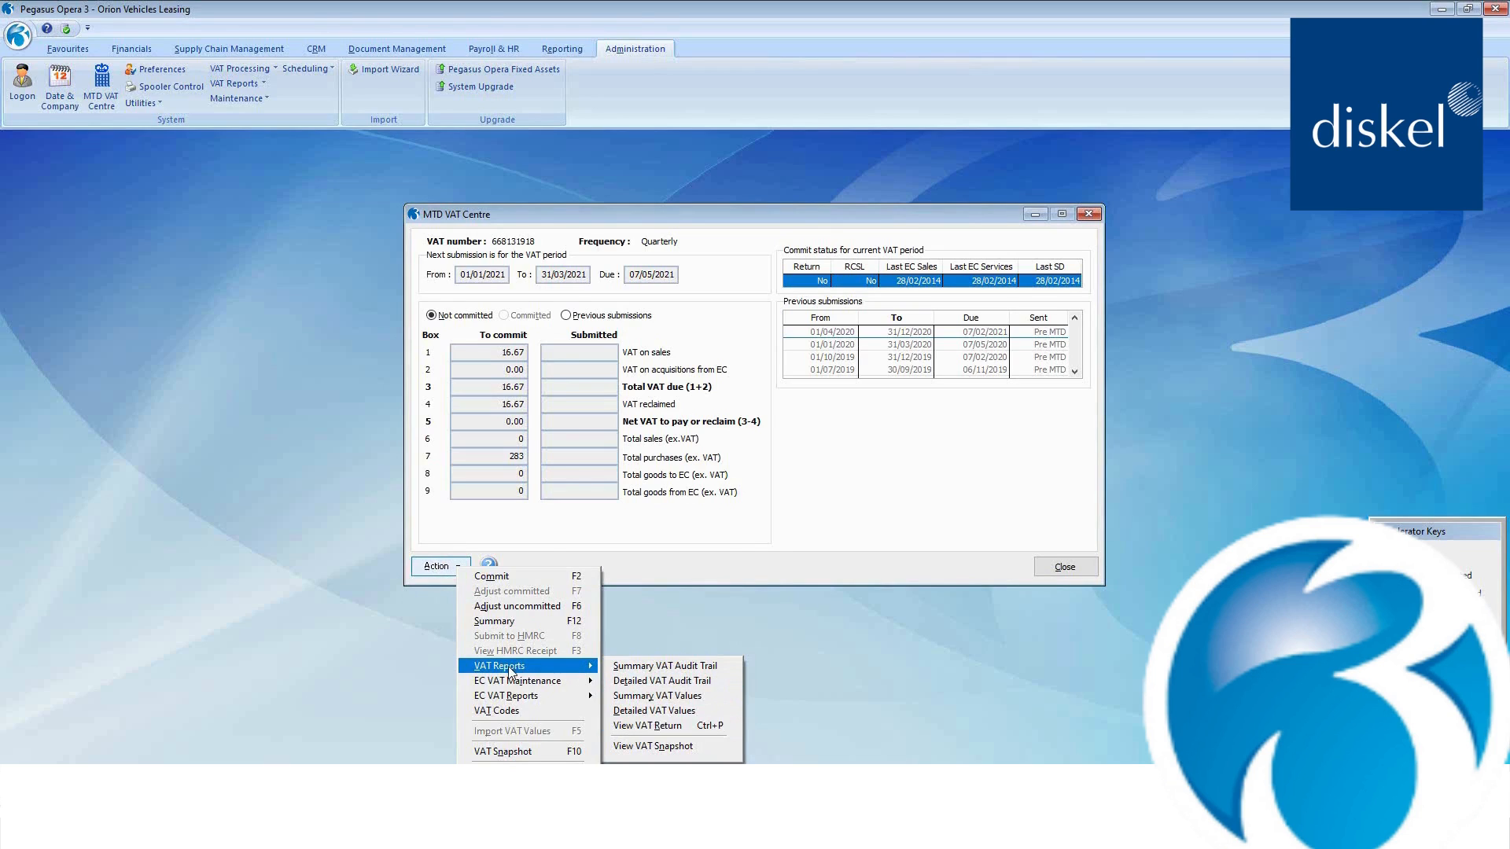
left_click(662, 711)
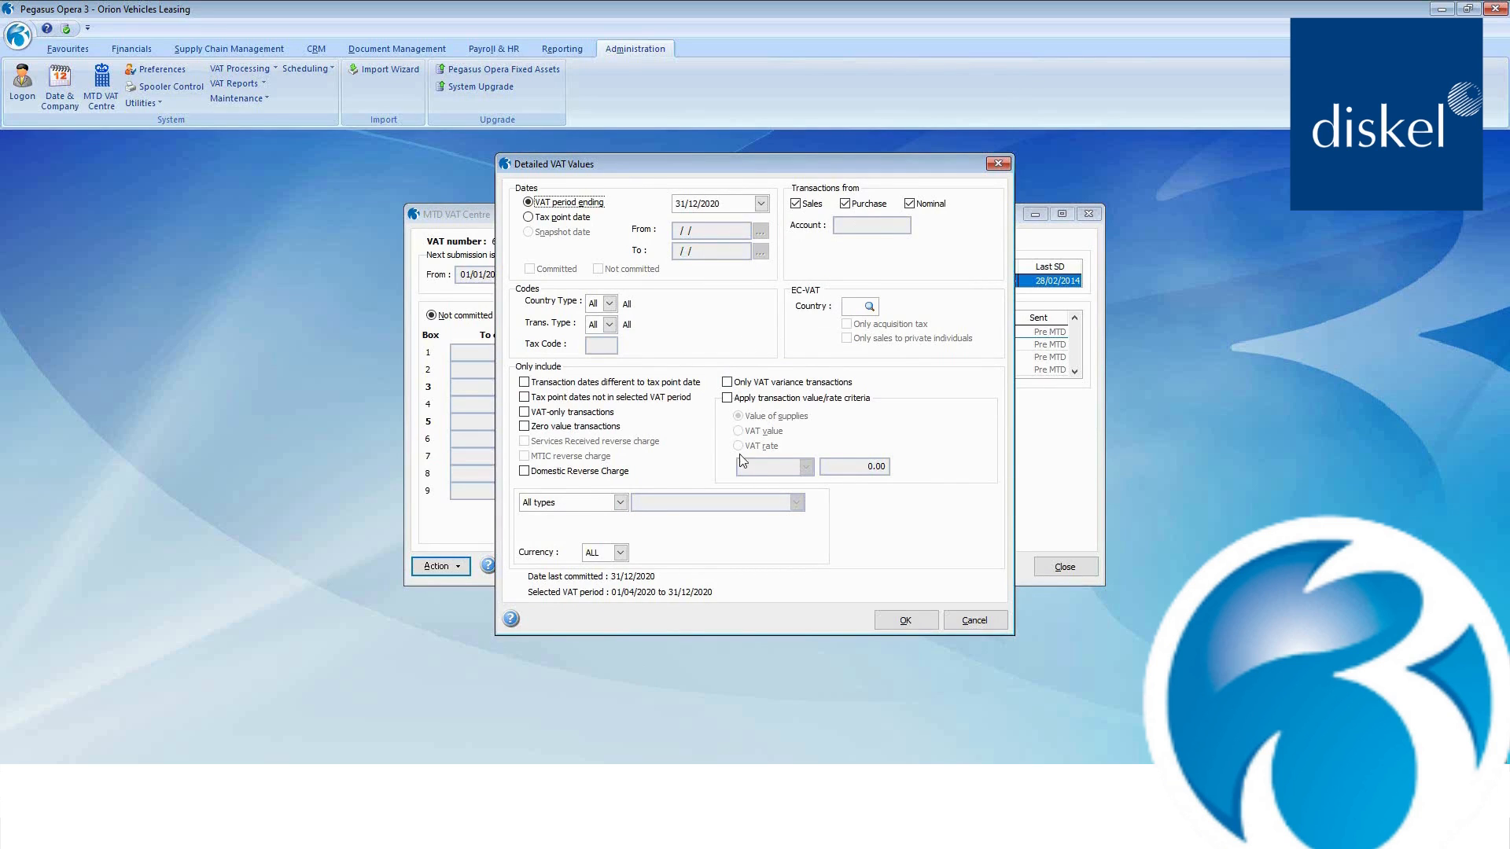
left_click(555, 218)
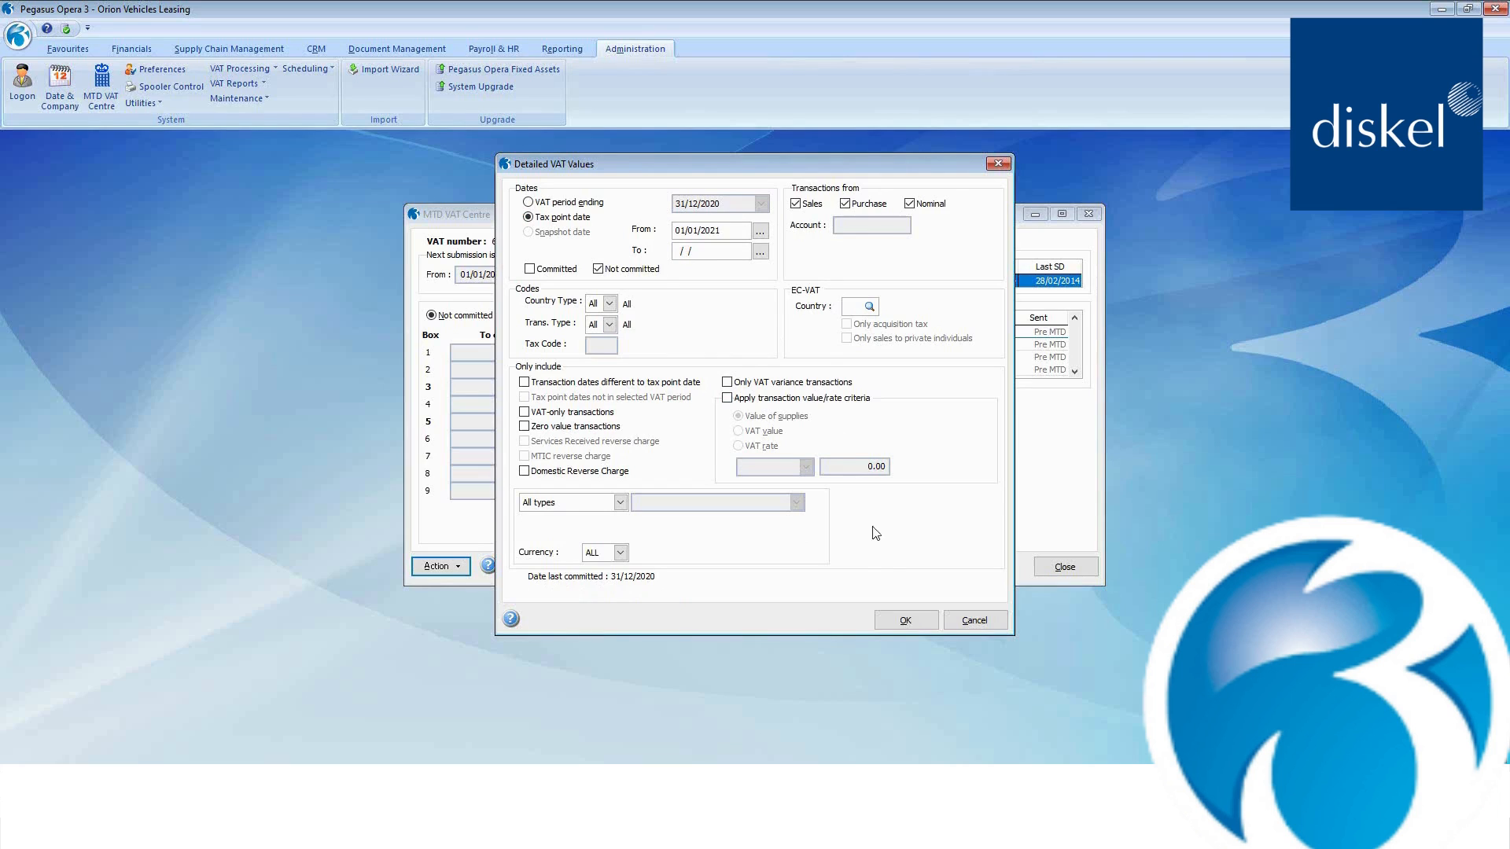
left_click(900, 619)
Publish the report with the Excel Report layout as DETAILEDVATR and review its columns through to Acquisition Tax in Excel.
left_click(753, 294)
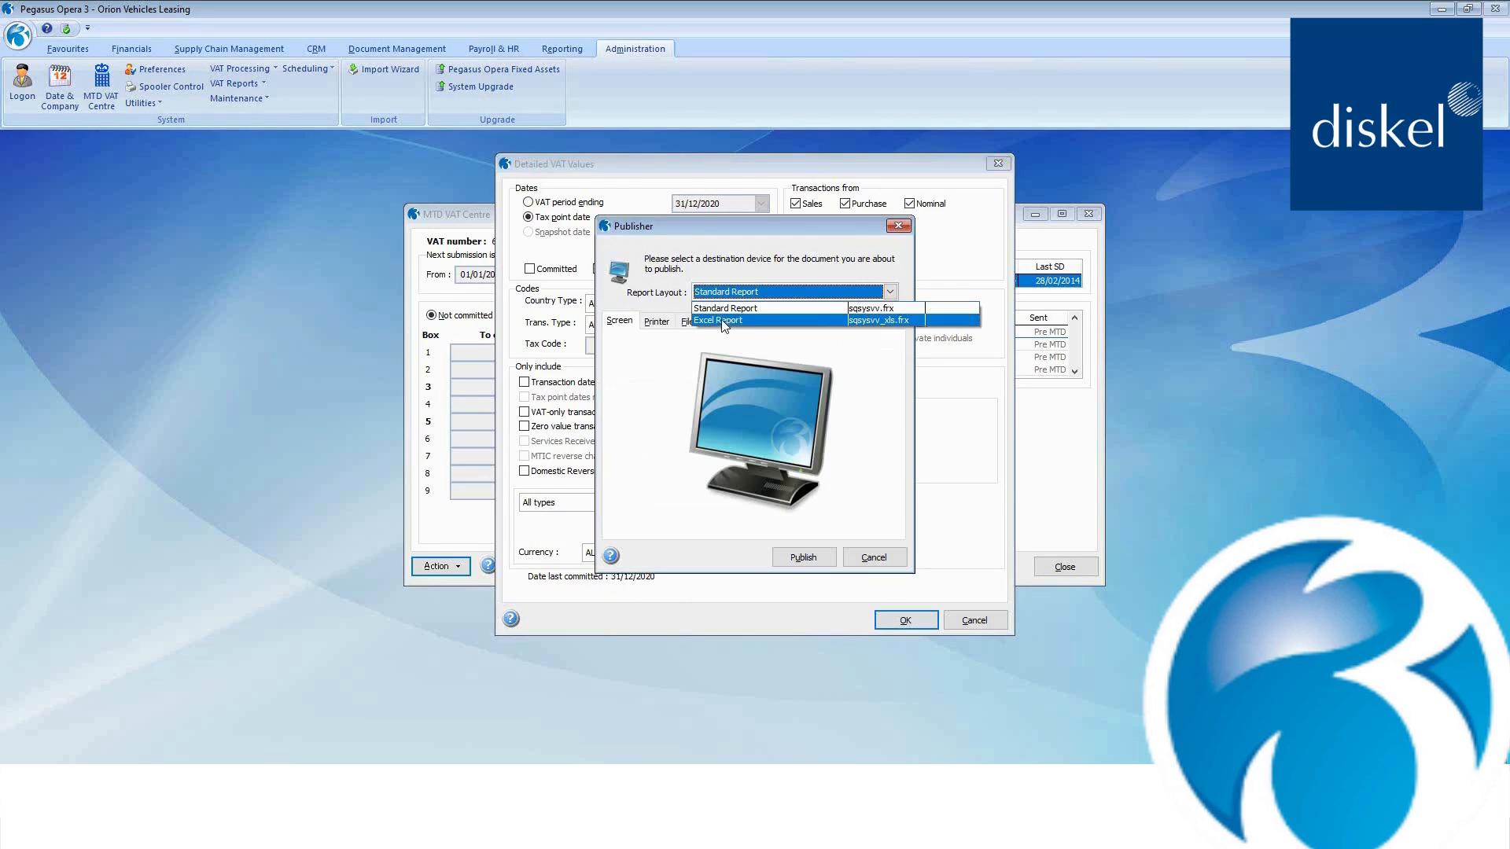
left_click(731, 312)
left_click(707, 395)
type("DETAILEDVATR")
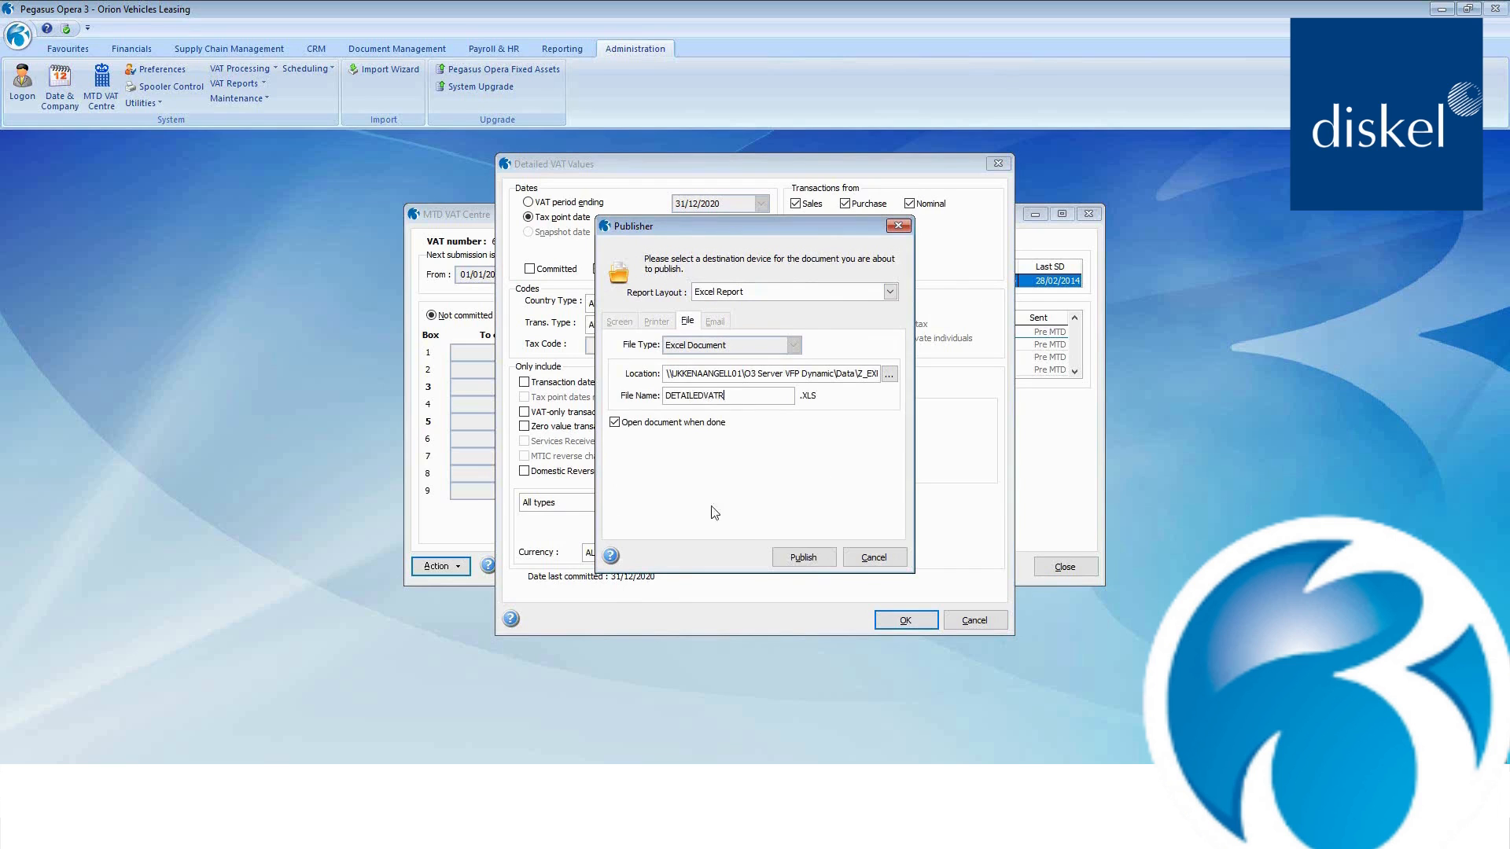
left_click(803, 557)
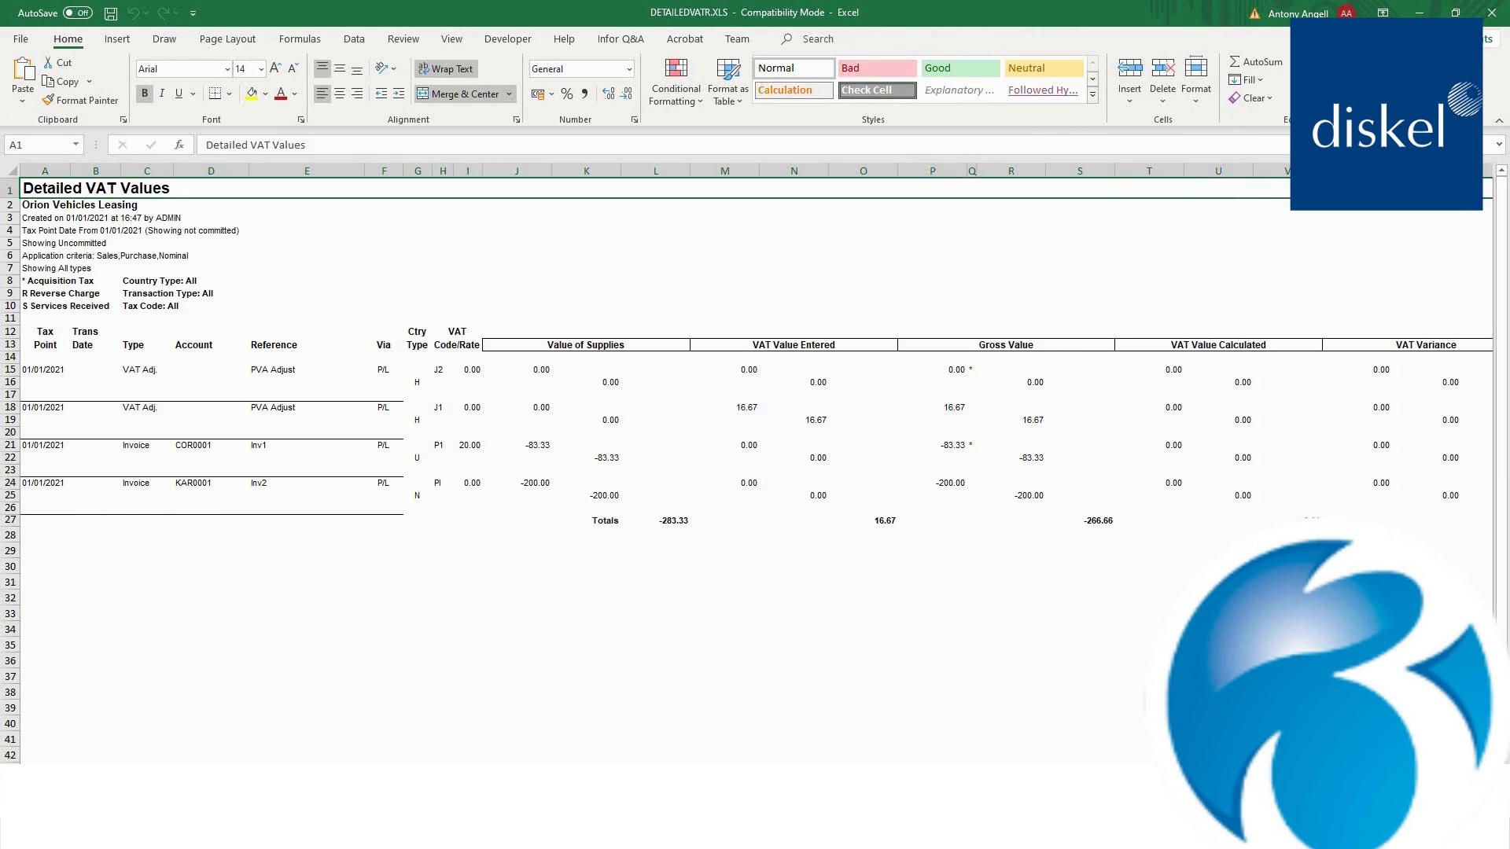
scroll(750, 346, "right", 5)
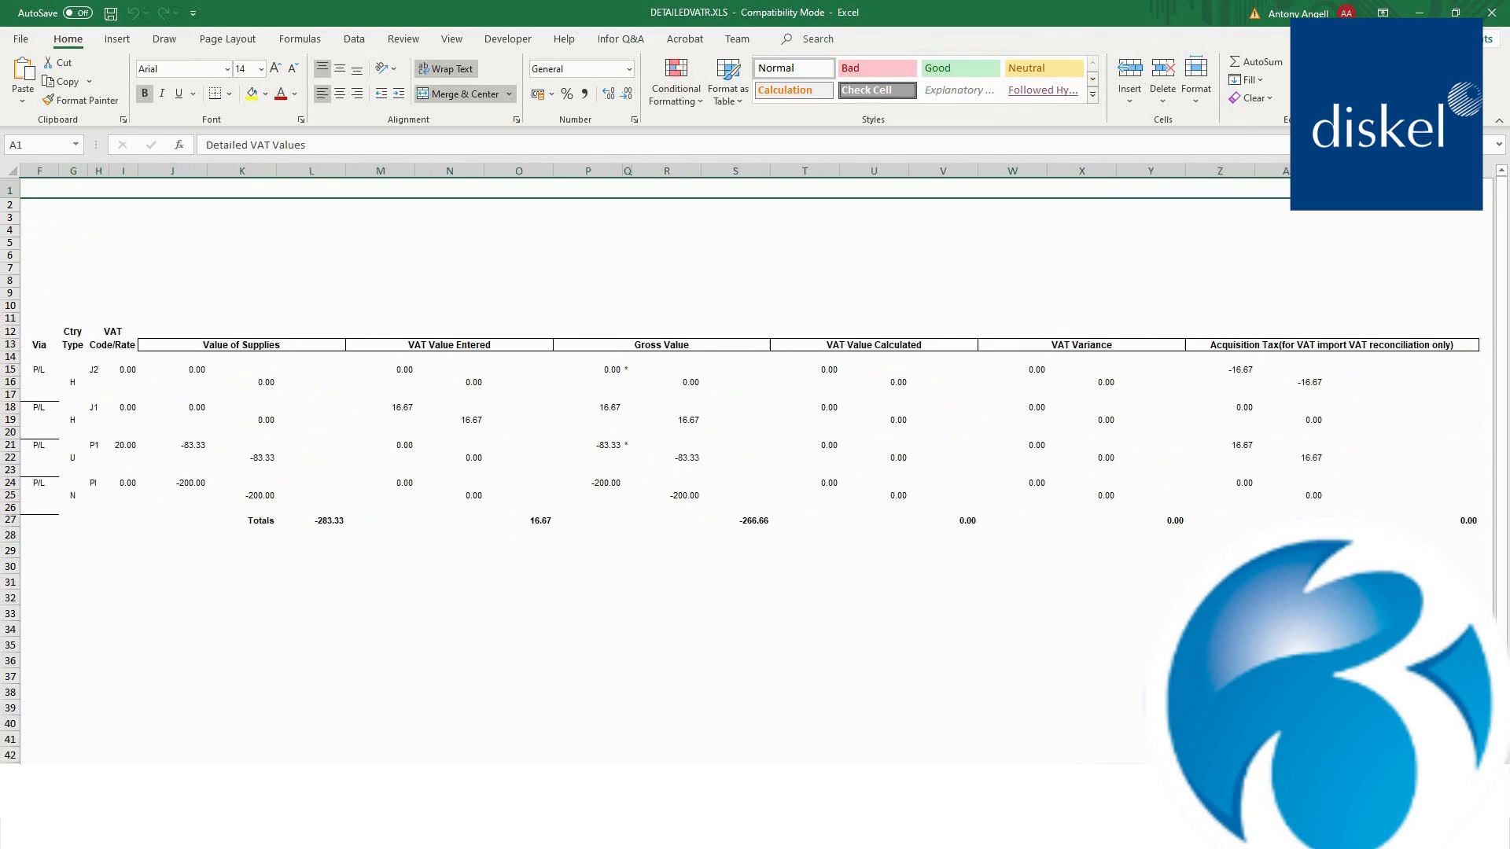
scroll(750, 346, "left", 5)
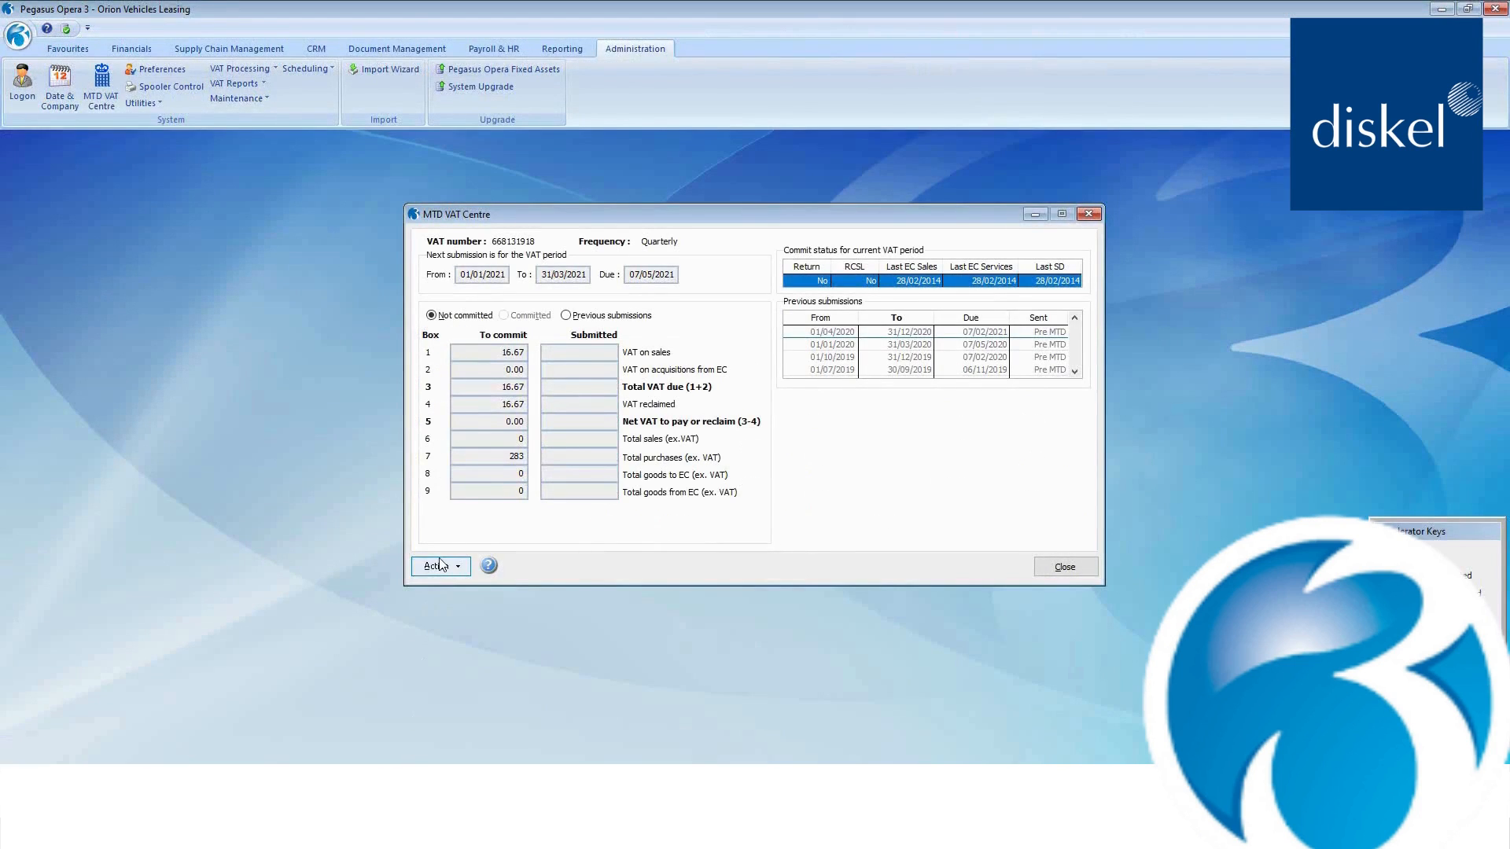
Start an uncommitted VAT adjustment for the P/L ledger with VAT code 4, 4&1 RoW PL PVA Adjustment.
left_click(448, 567)
left_click(504, 605)
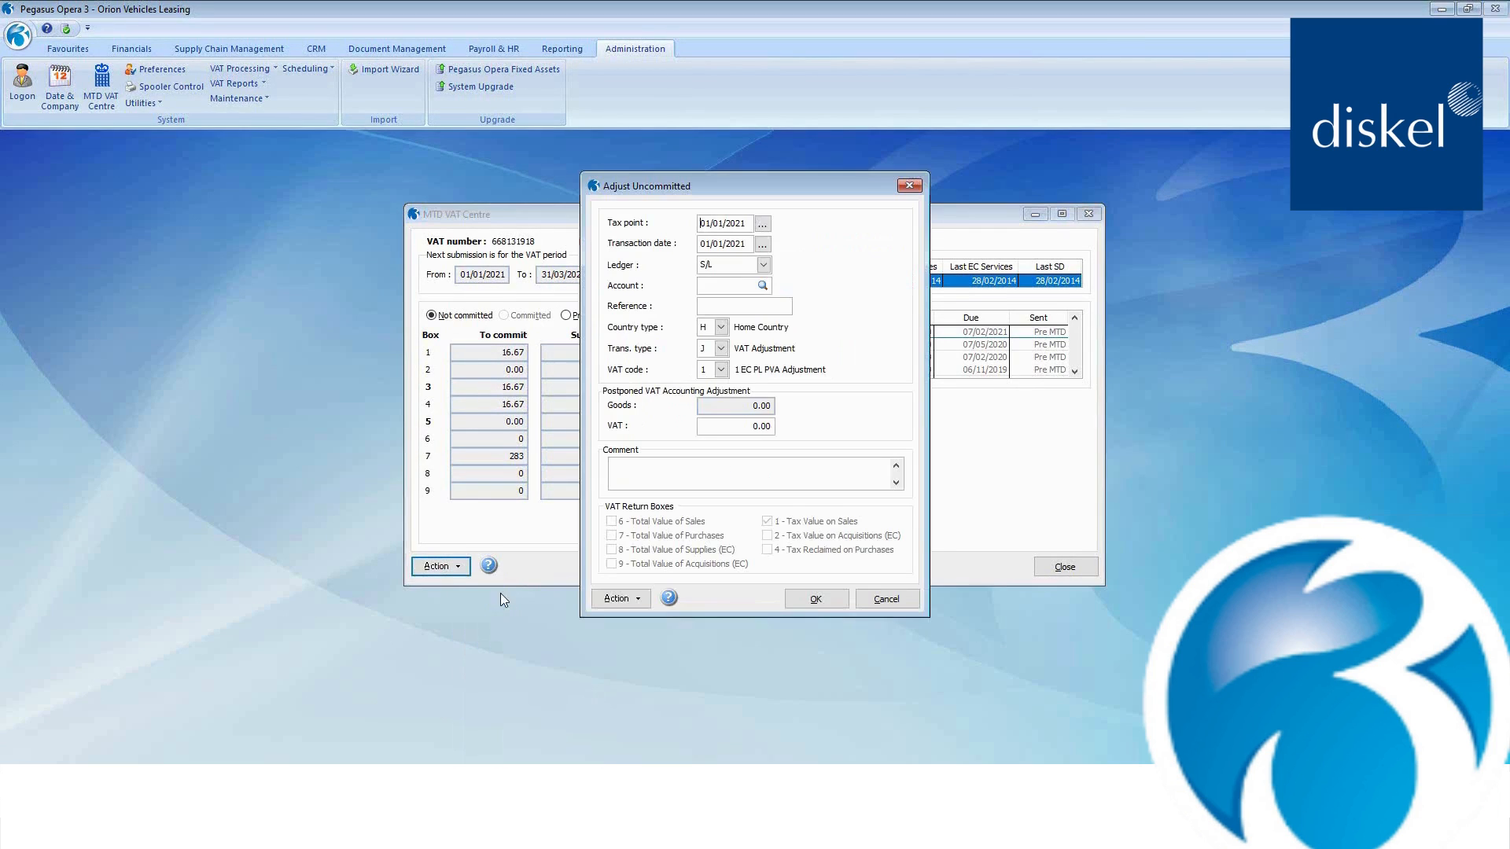
left_click(763, 265)
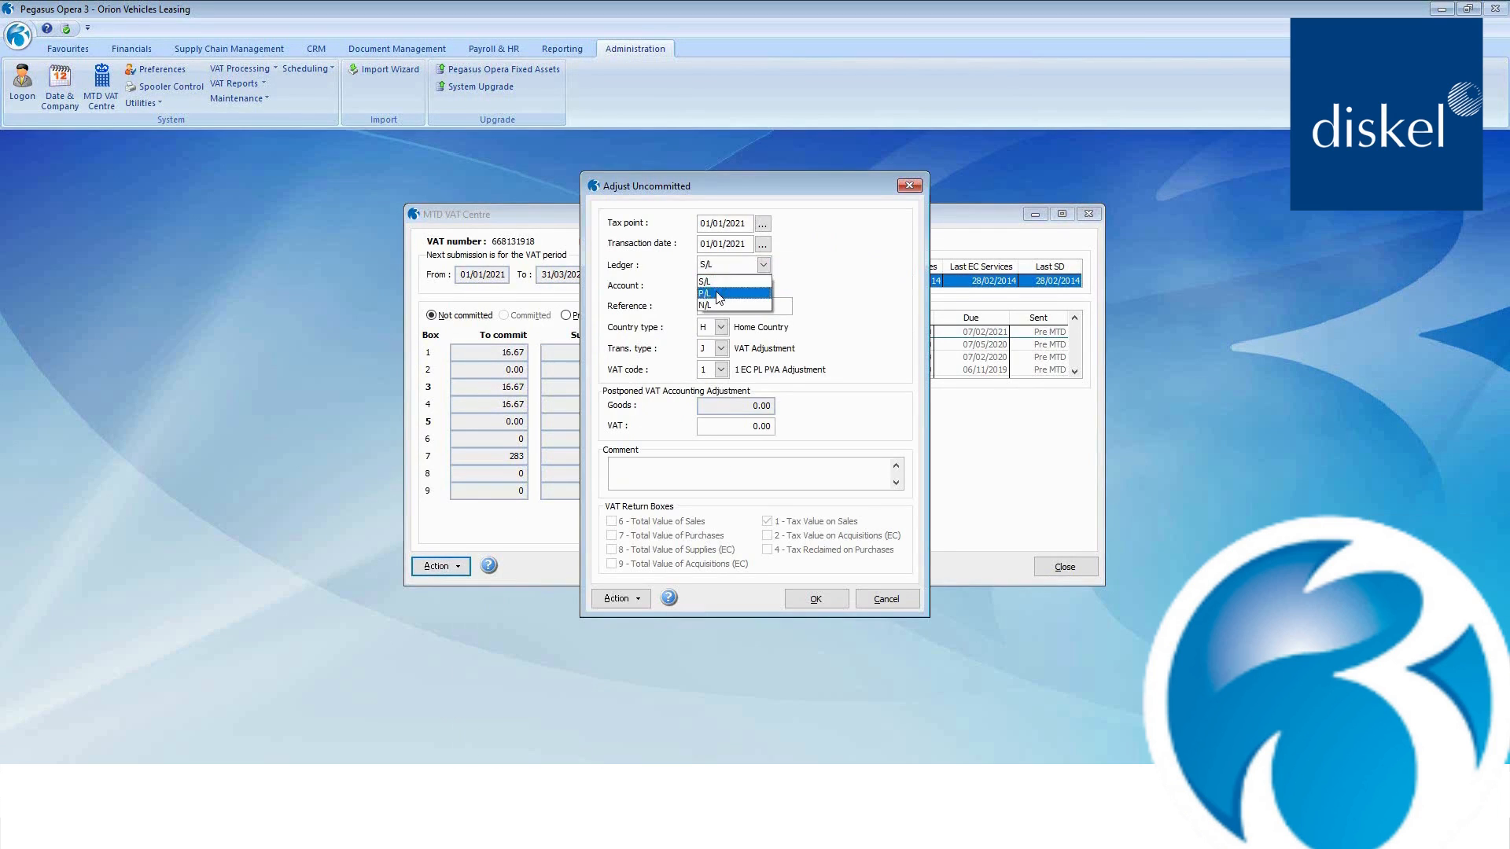
left_click(718, 294)
left_click(721, 370)
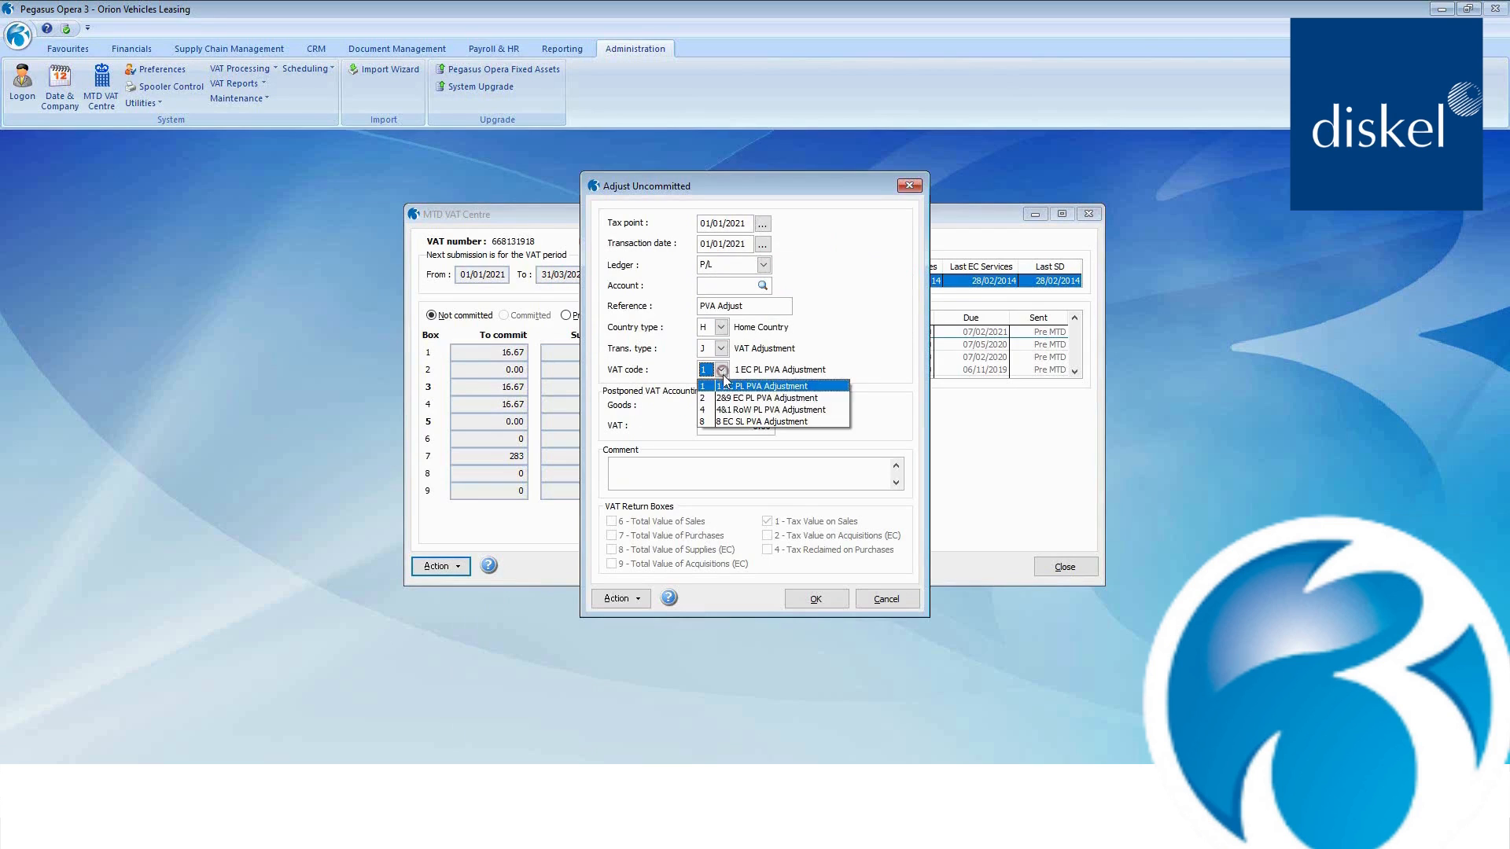
left_click(728, 409)
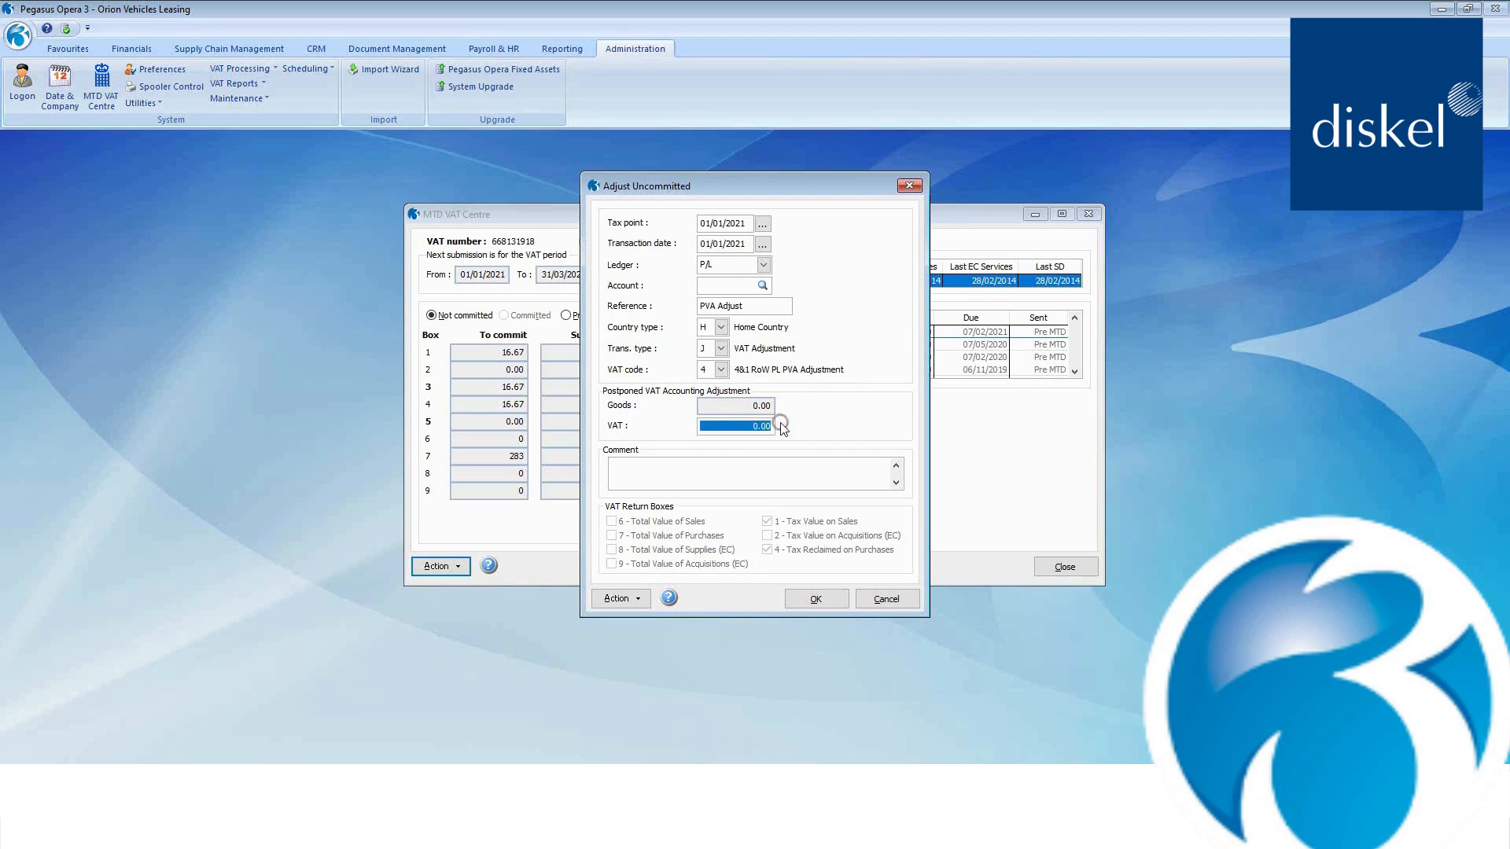
Enter a VAT amount of 40 with the comment PVA Adjust, and save the adjustment.
type("40")
left_click(724, 468)
type("PVA Adjust")
left_click(822, 602)
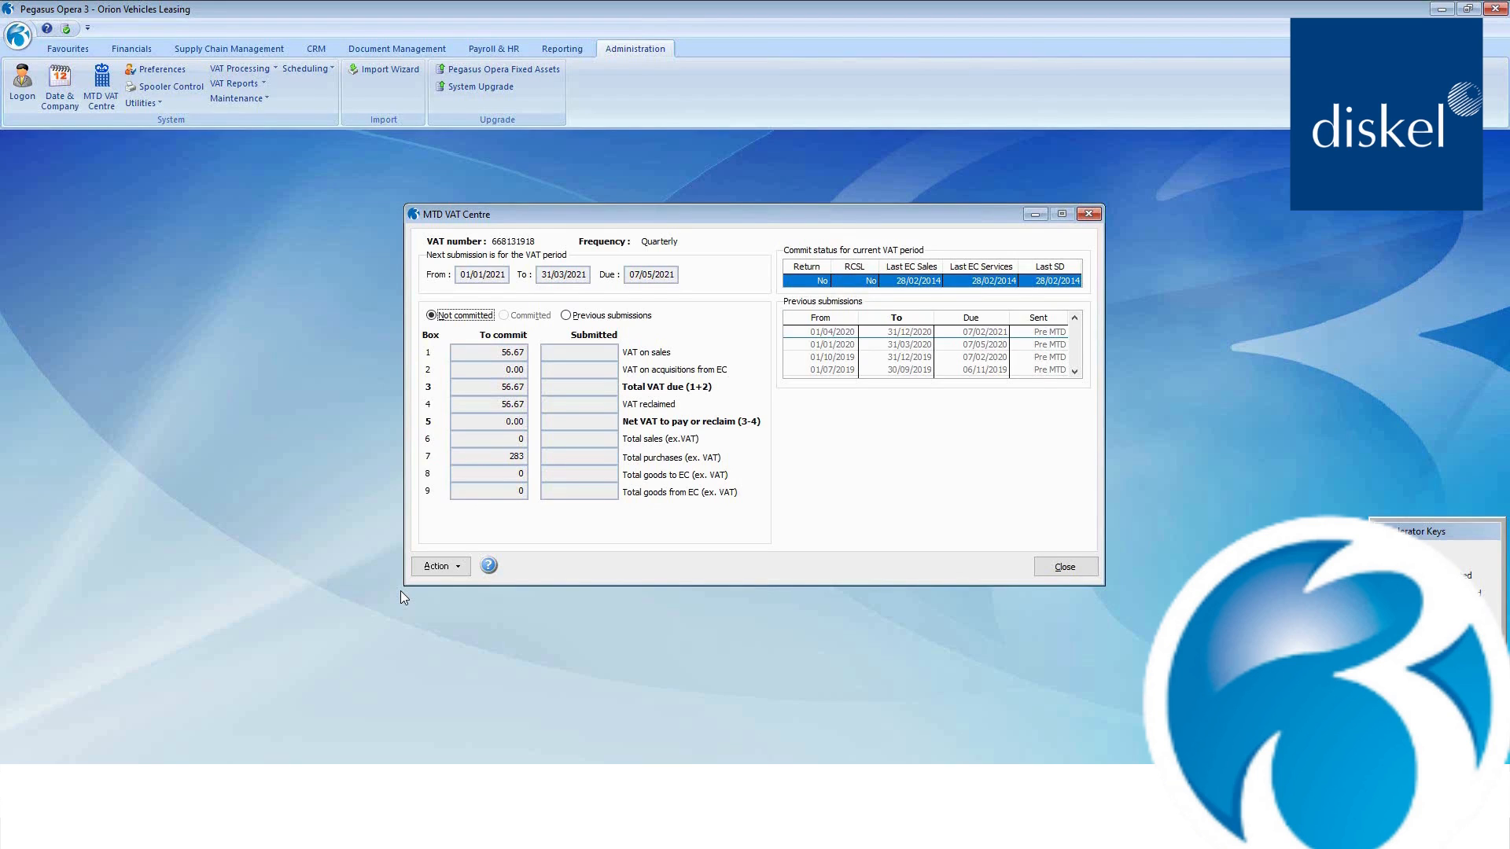
Close the MTD VAT Centre and open the customer account of Allip and Sons Limited in sales processing.
left_click(1046, 561)
left_click(131, 49)
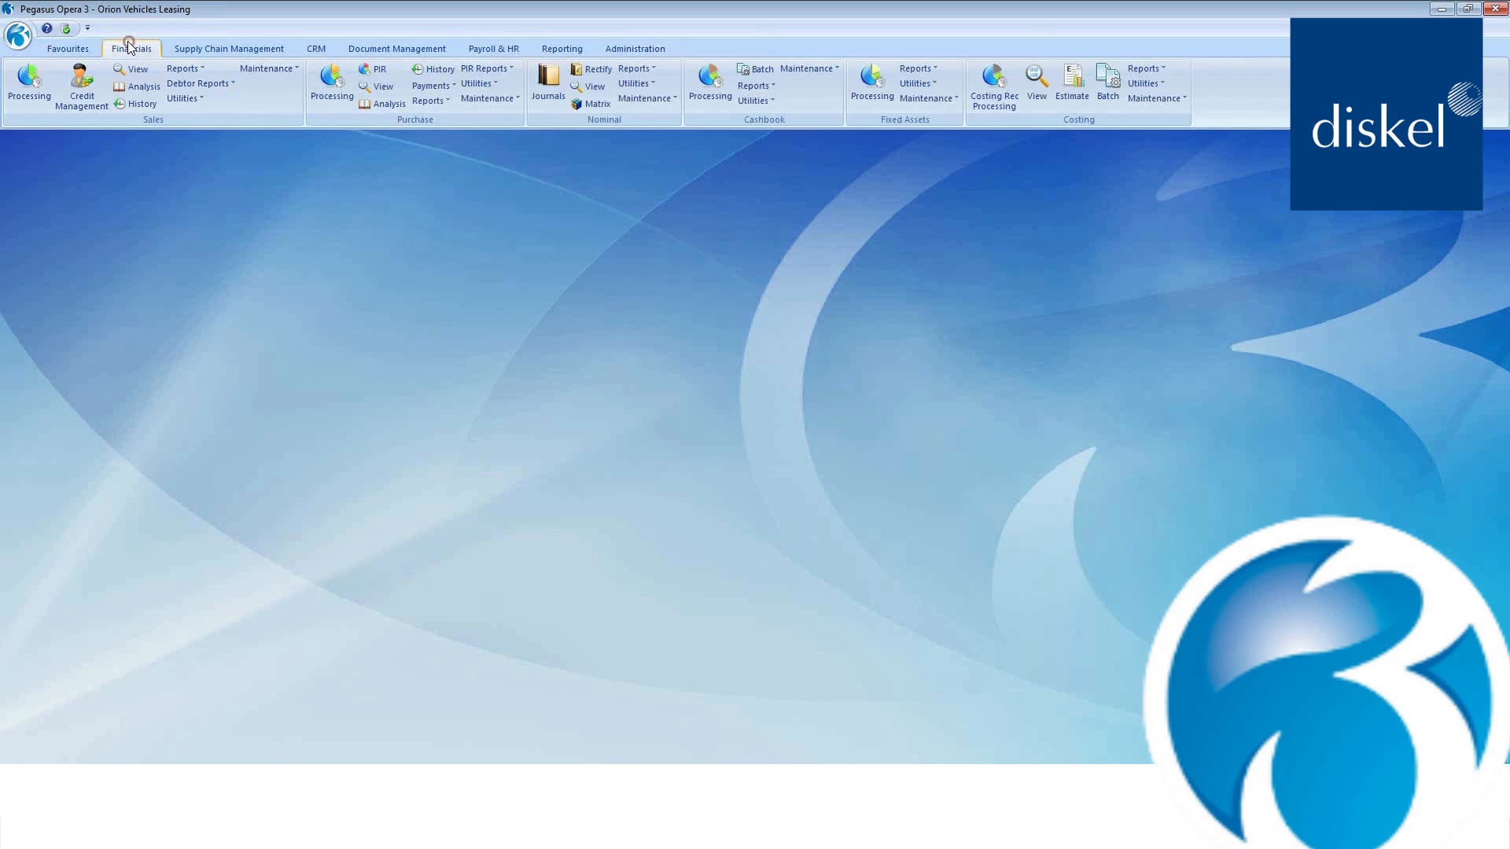
left_click(29, 82)
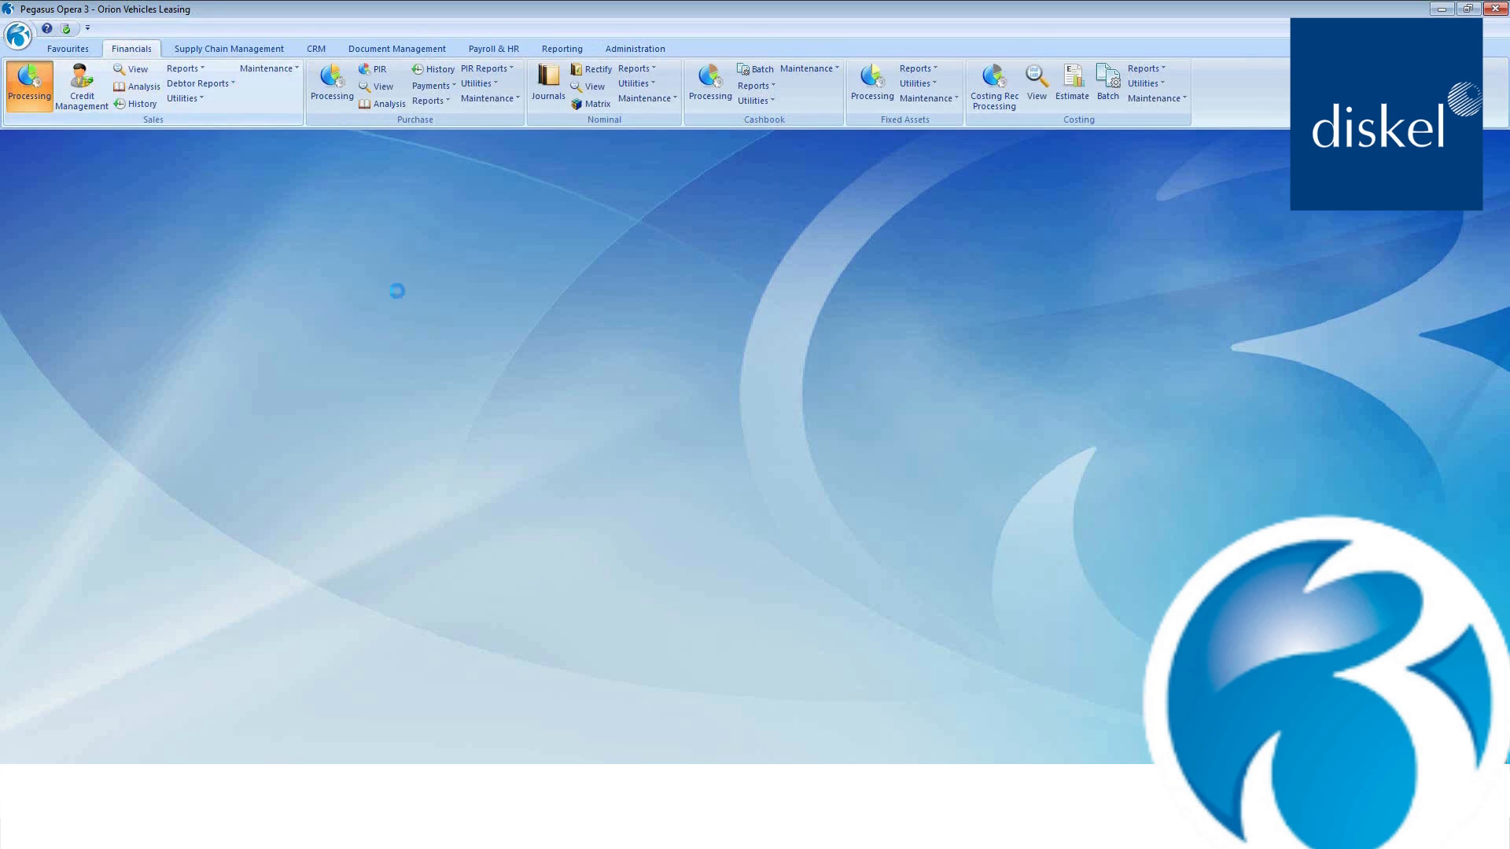
left_click(602, 247)
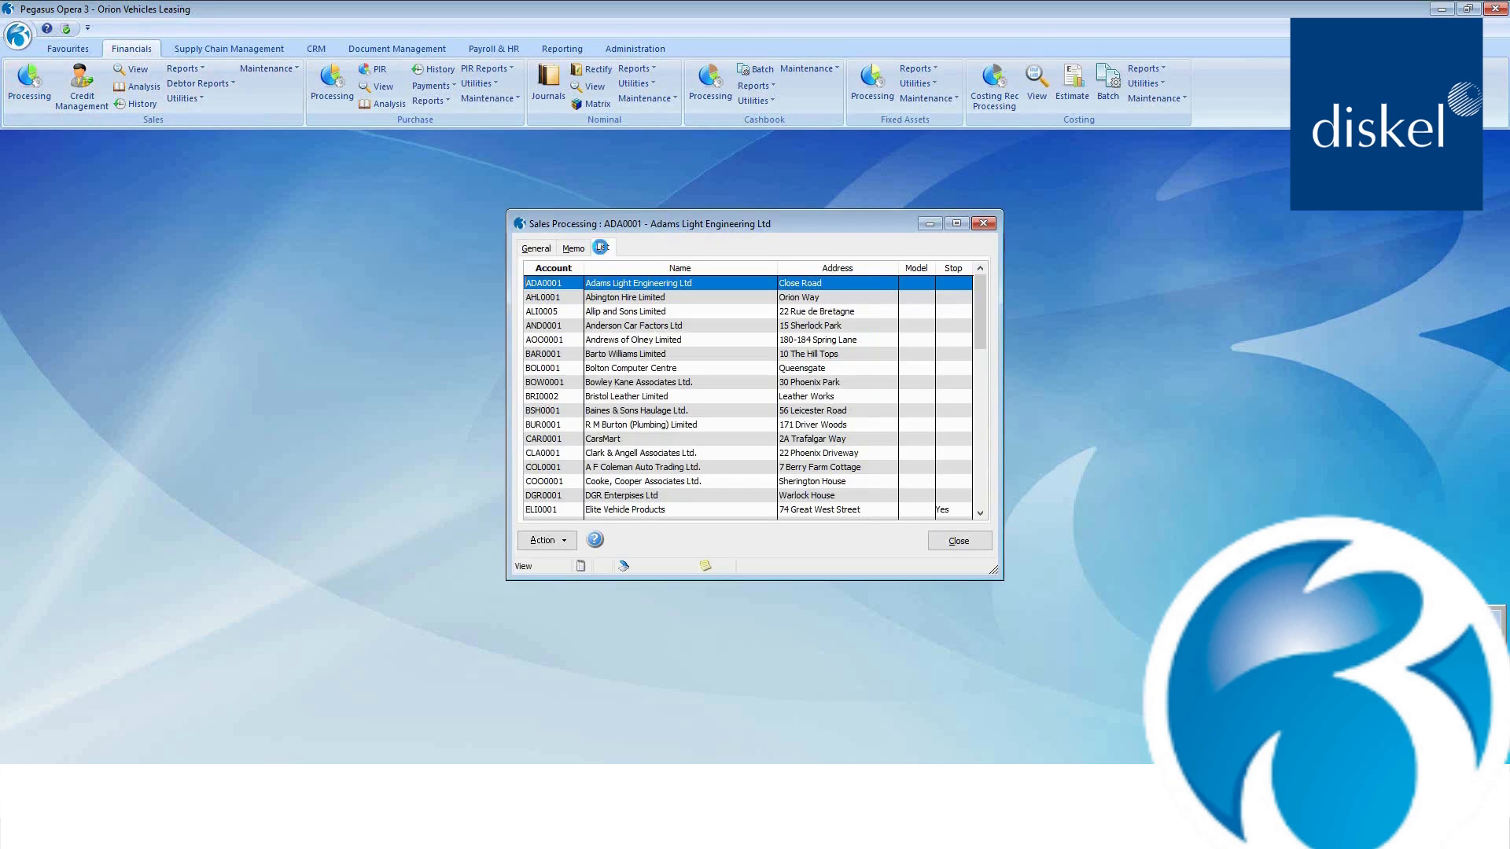
left_click(601, 311)
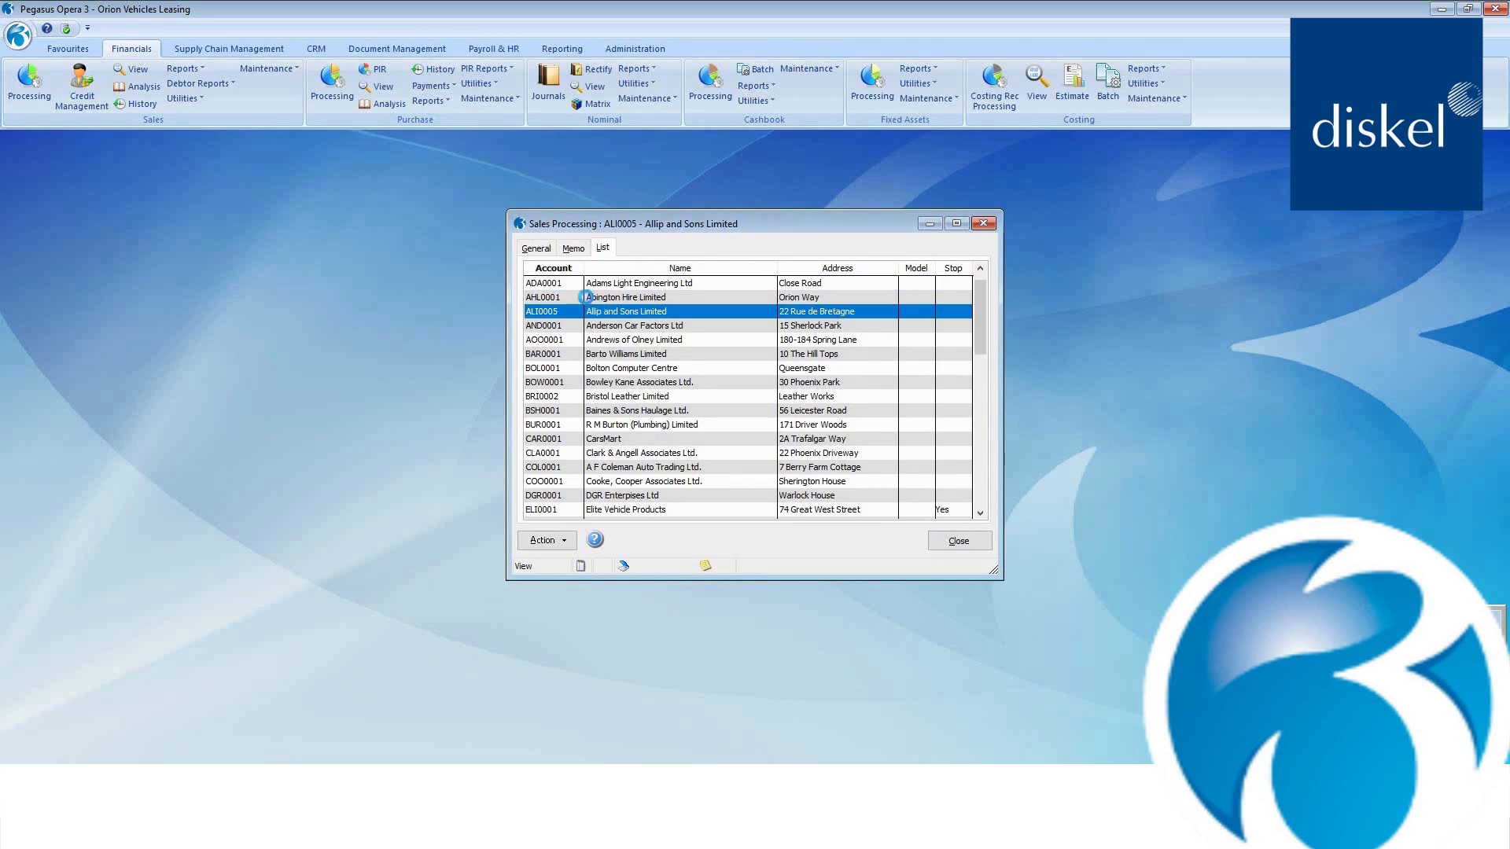
left_click(541, 251)
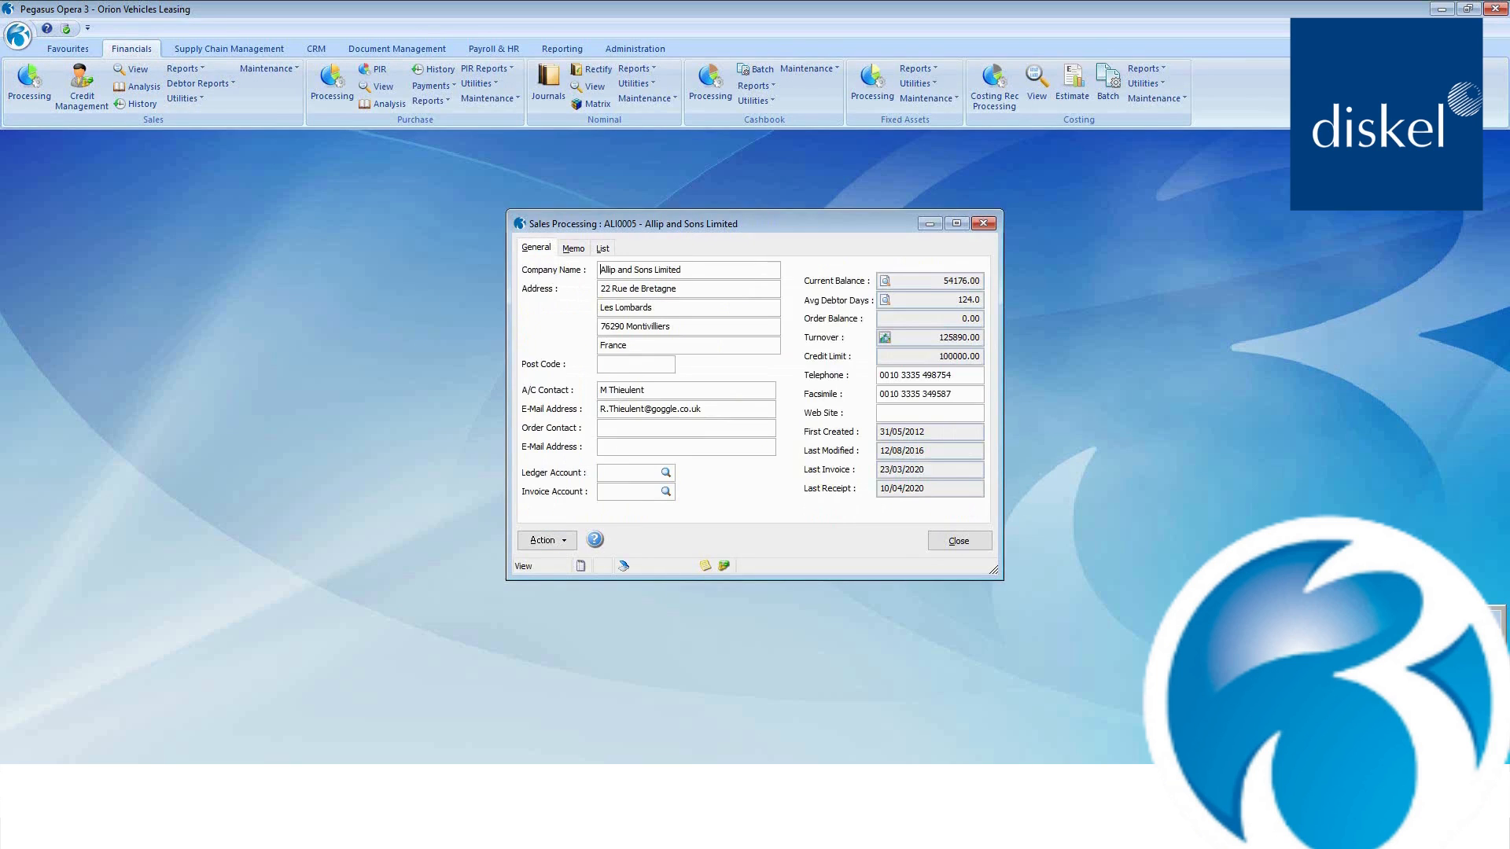
Create a sales invoice with first reference Inv3 and a value of 300 EUR, and continue to its details.
left_click(723, 339)
type("Inv3")
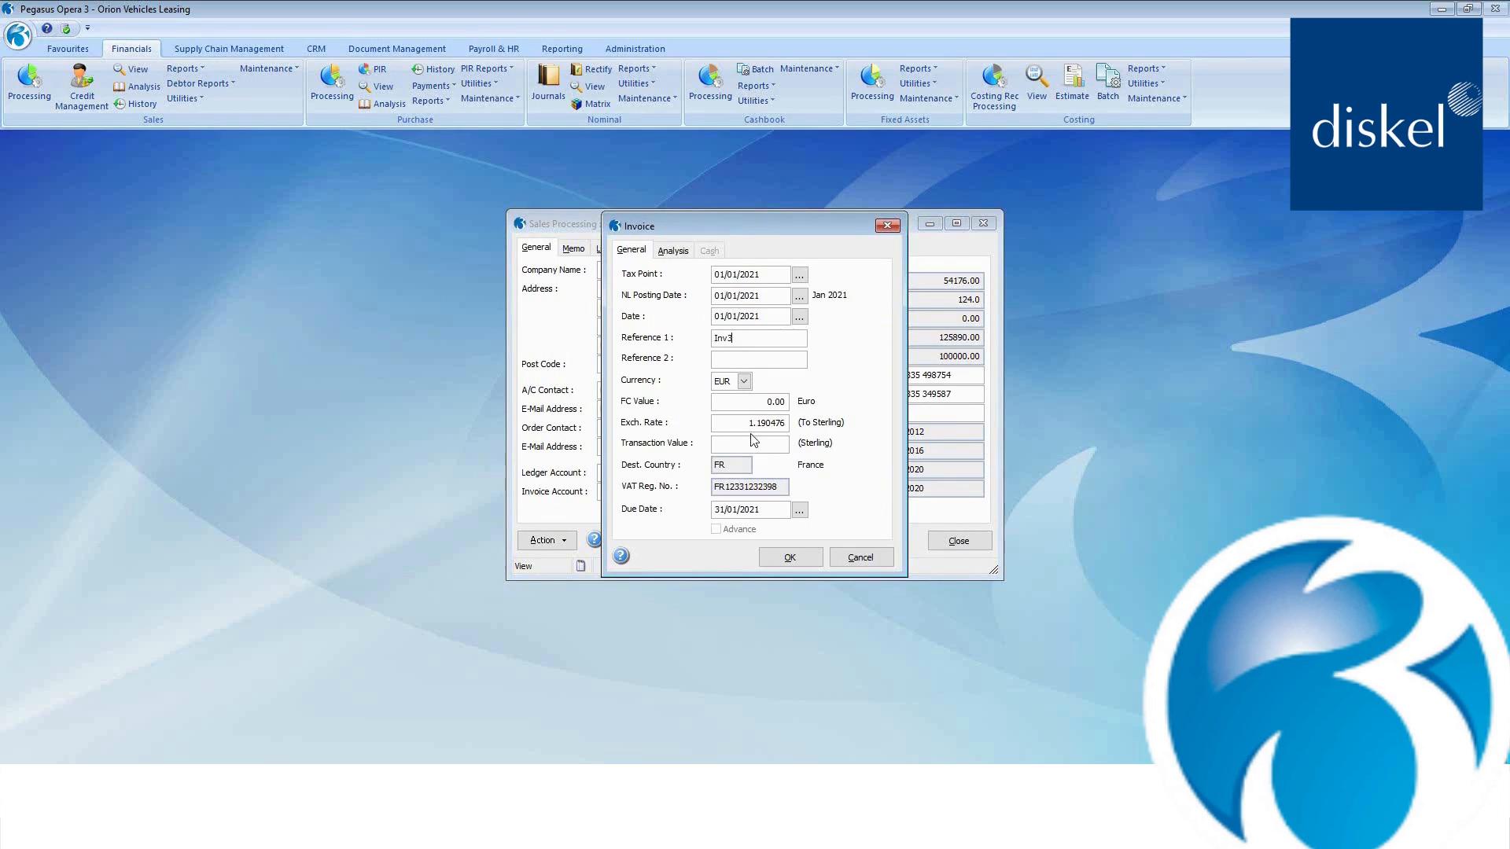
left_click(746, 402)
type("300 .")
key("Tab")
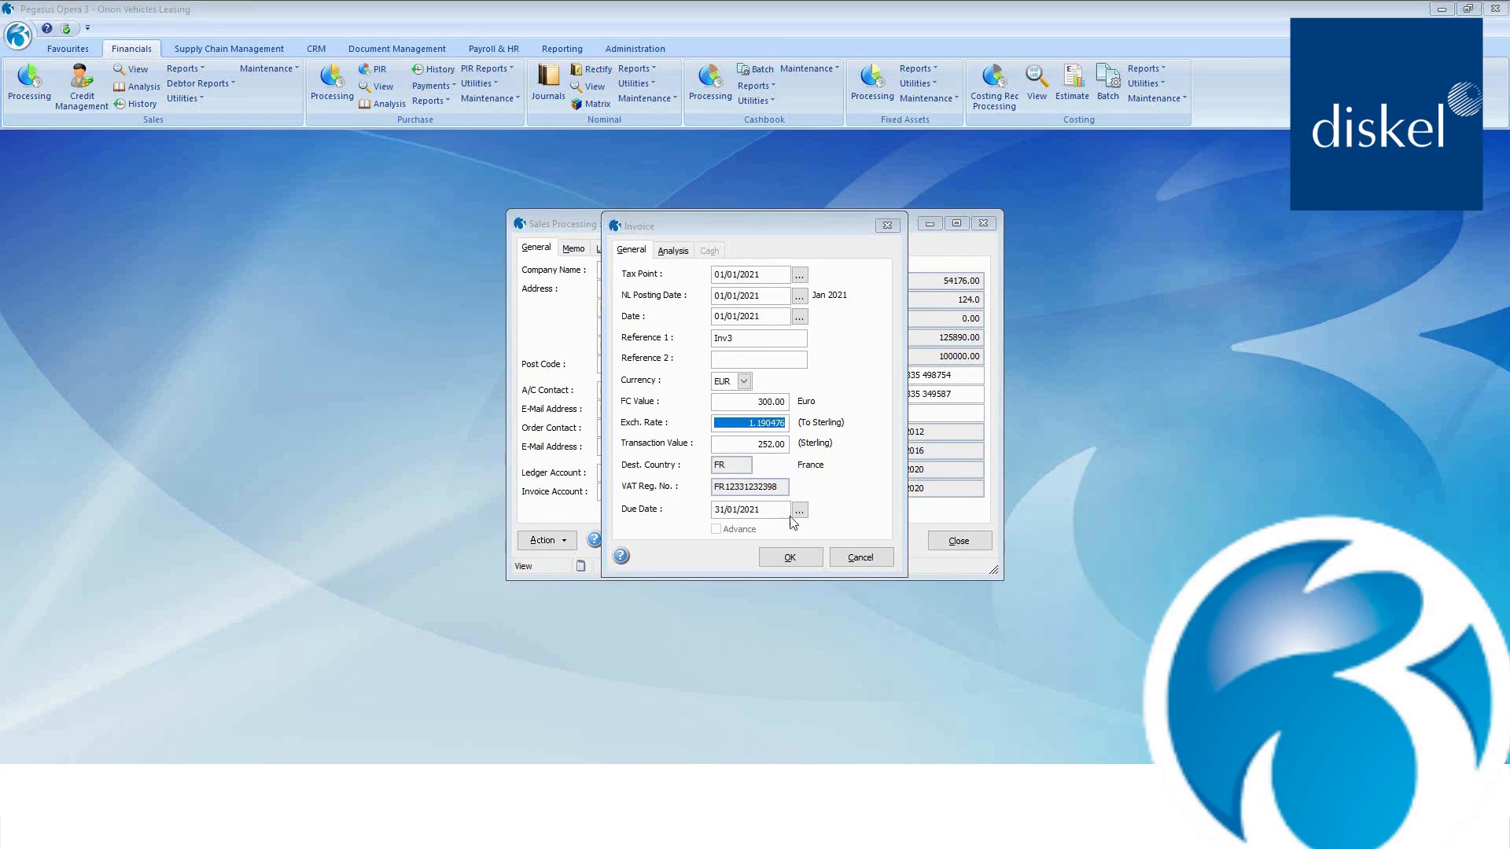
left_click(790, 557)
Analyse the invoice to ACCE01 with a goods value of 300 and VAT code 1, and choose a commodity code for EC VAT.
left_click(620, 249)
left_click(590, 265)
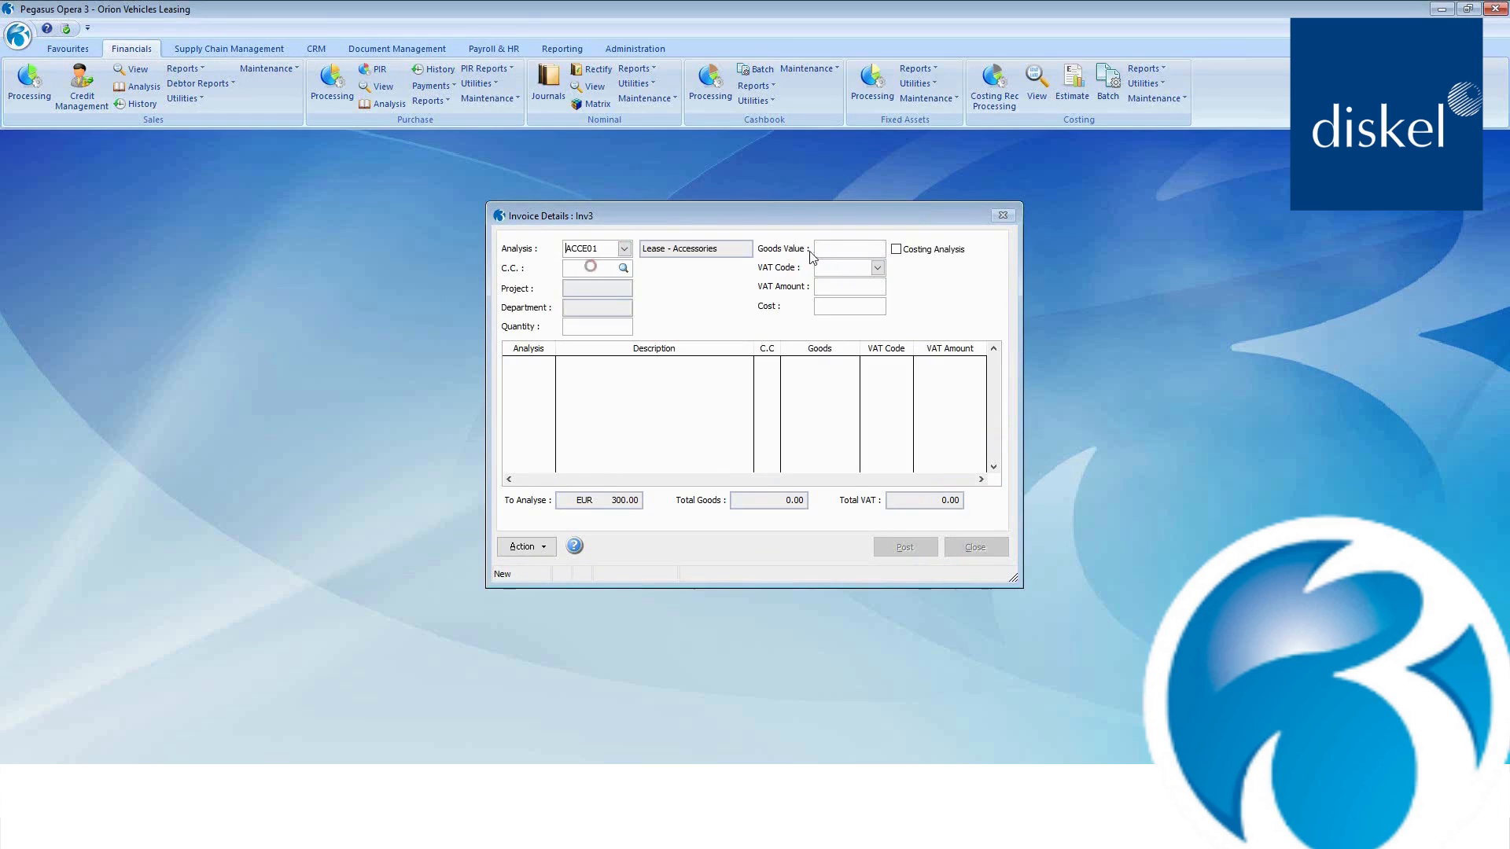
left_click(832, 251)
left_click(862, 310)
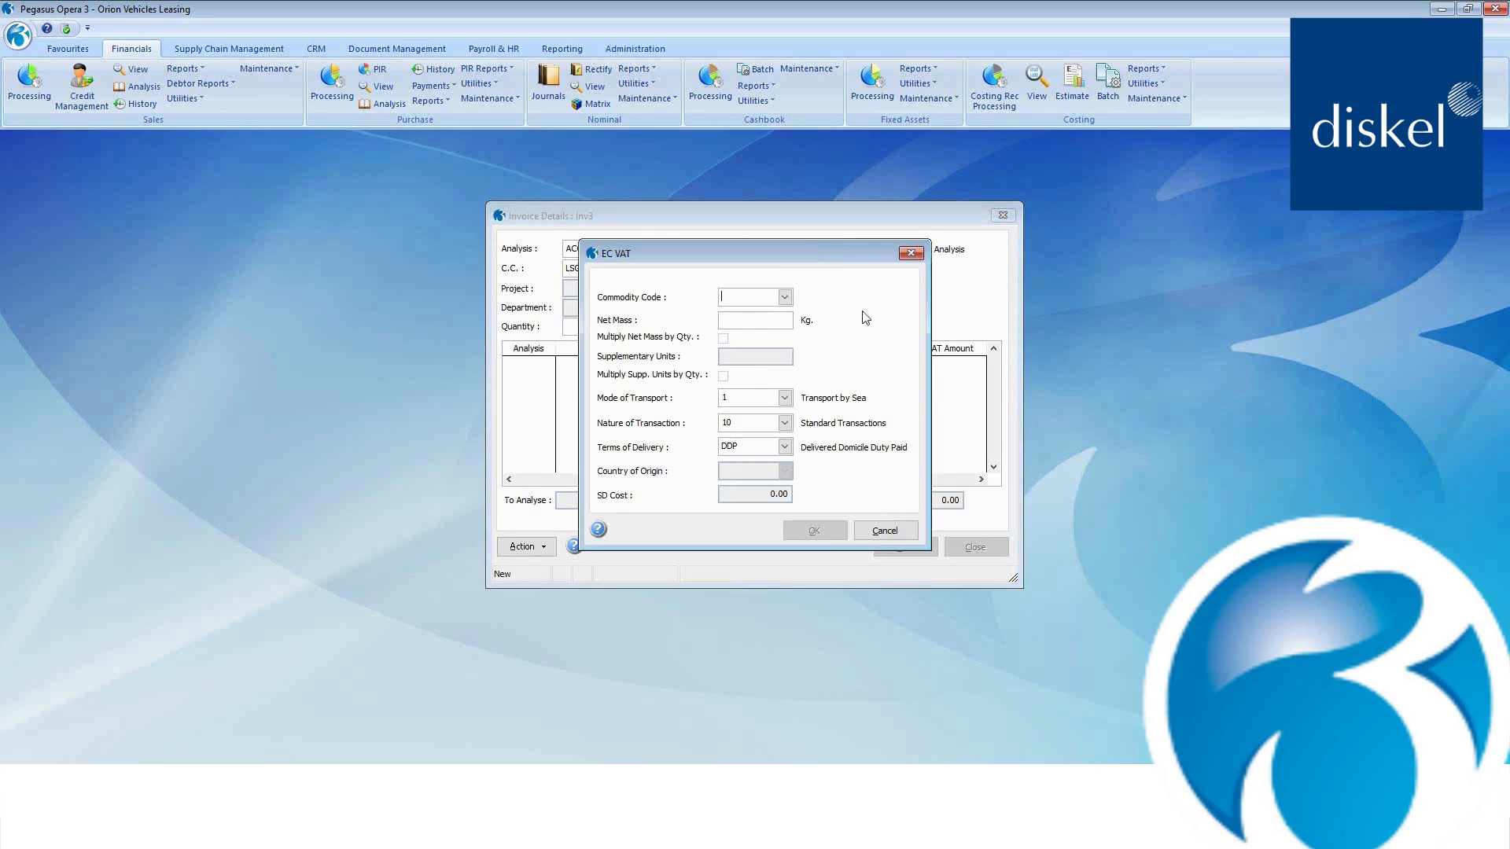
left_click(784, 296)
left_click(782, 313)
left_click(811, 534)
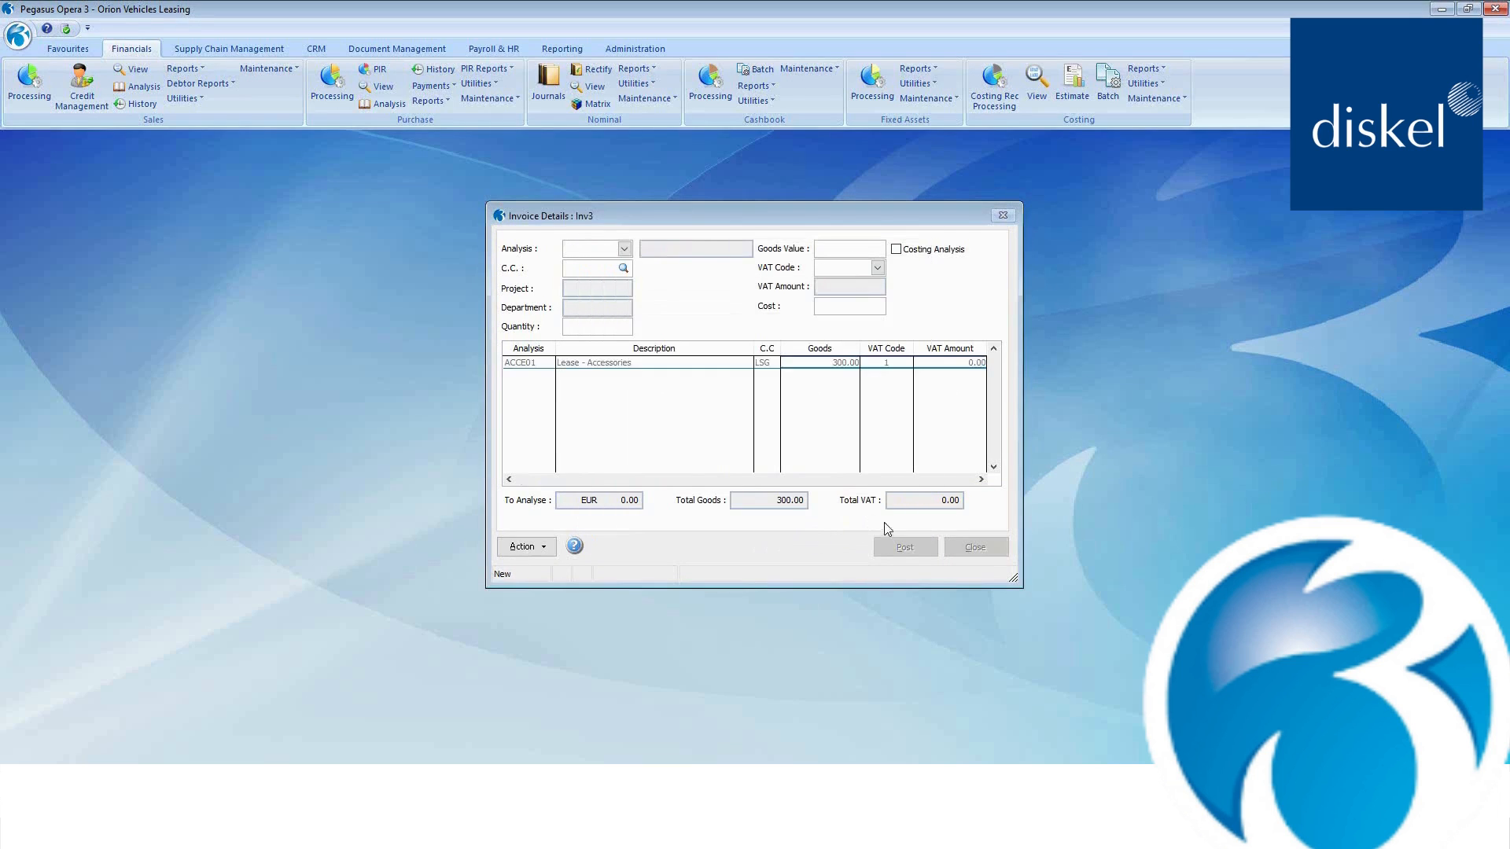
Post the sales invoice, confirm the posting, and close sales processing.
left_click(897, 544)
left_click(794, 469)
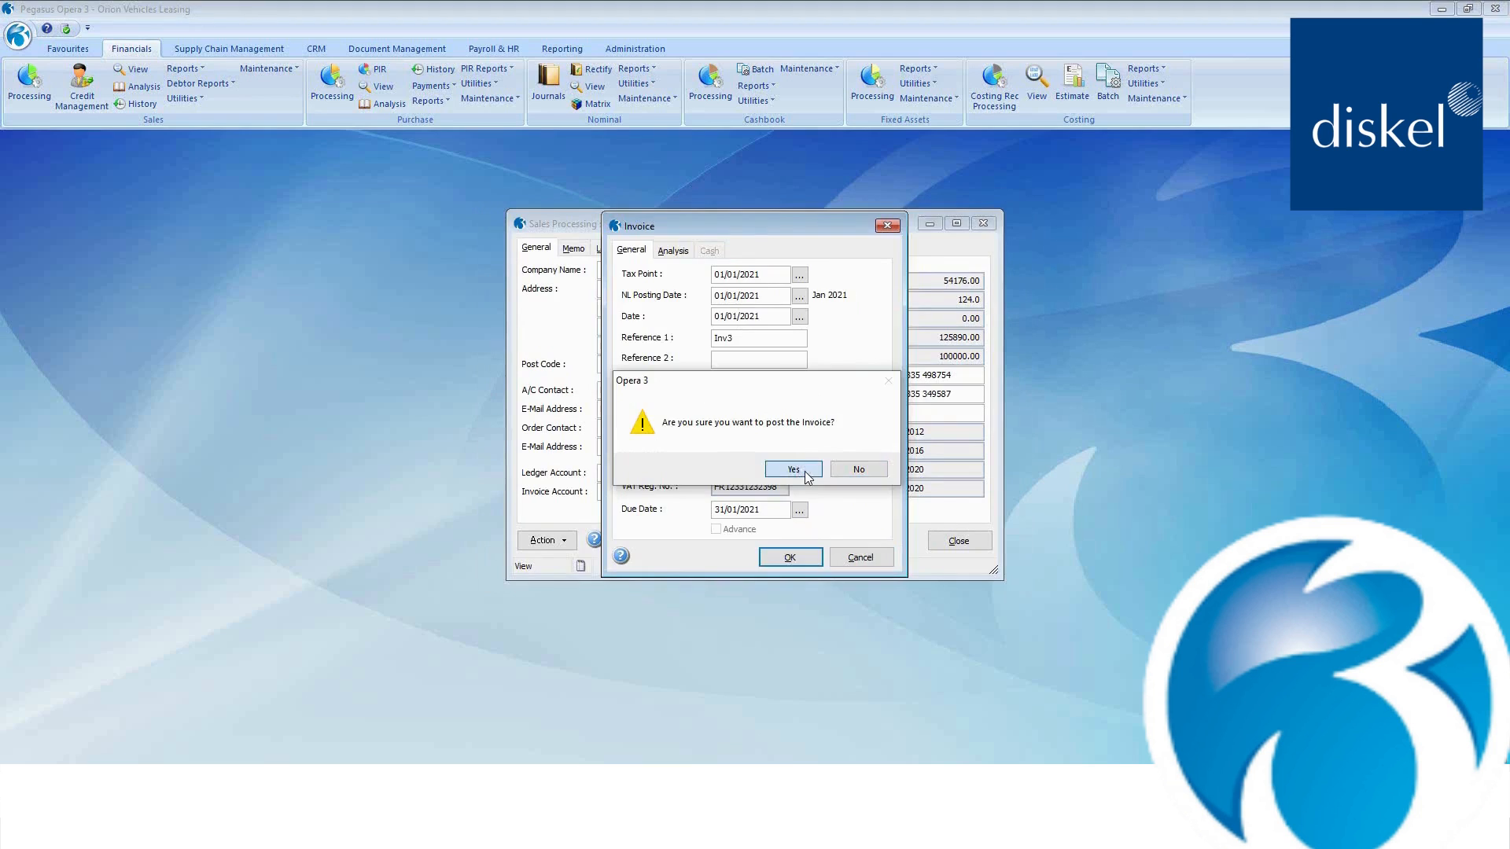
left_click(795, 420)
left_click(944, 541)
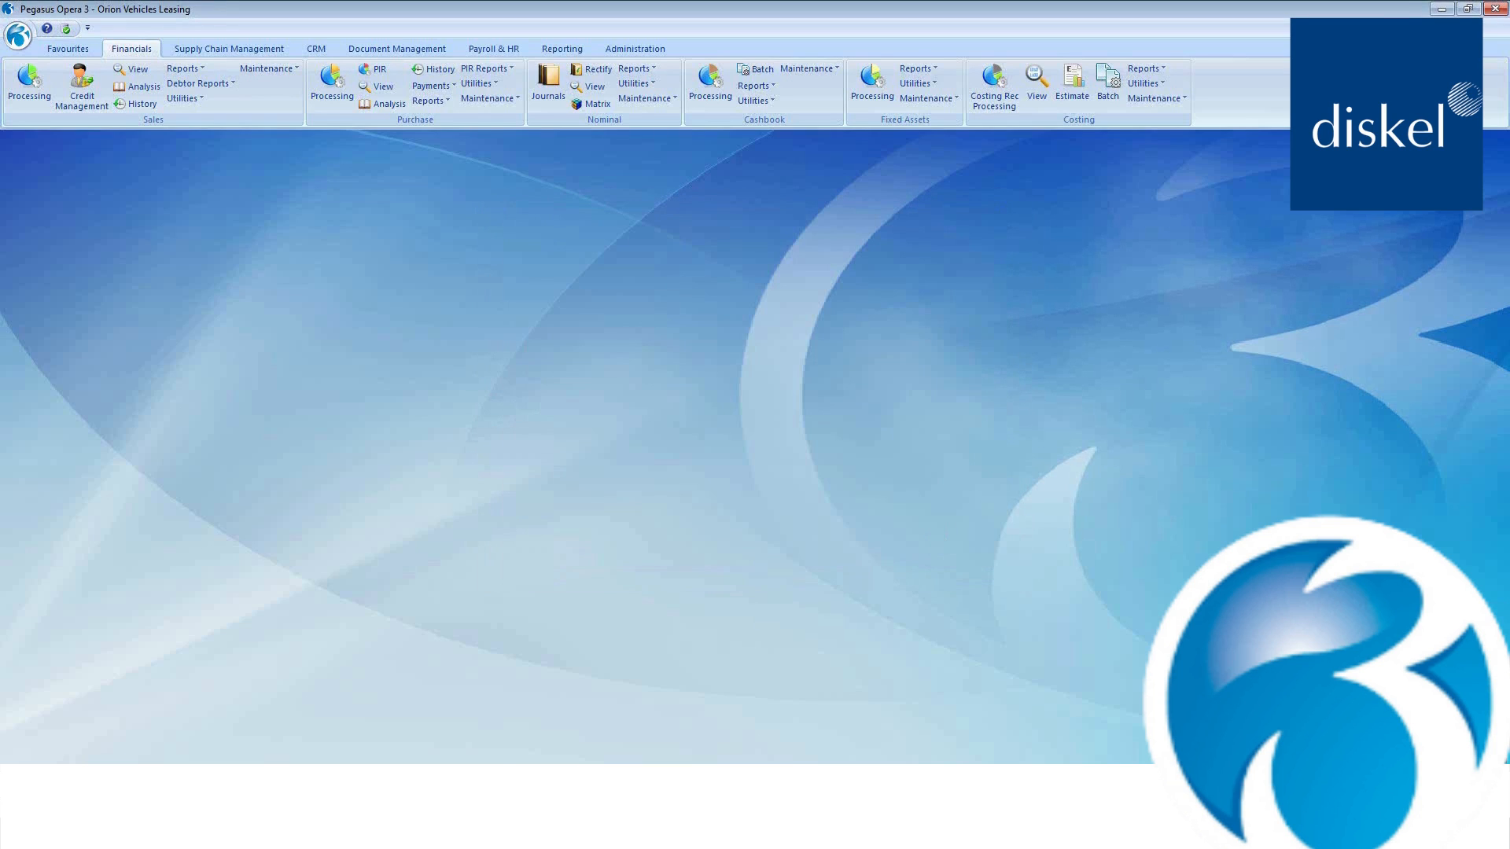
Open the MTD VAT Centre and call up the Detailed VAT Audit Trail report.
left_click(629, 48)
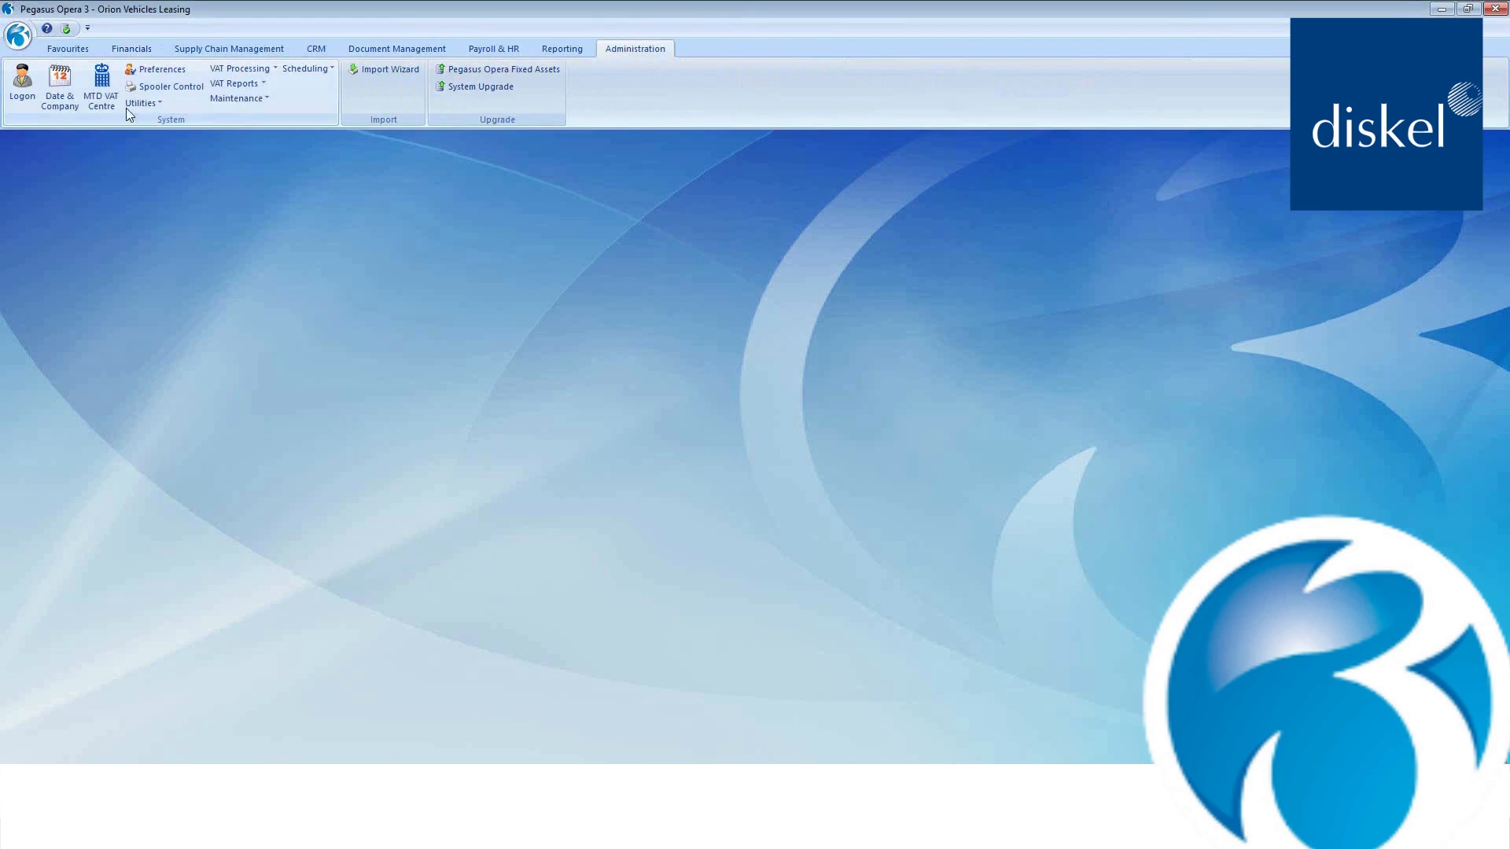
left_click(102, 94)
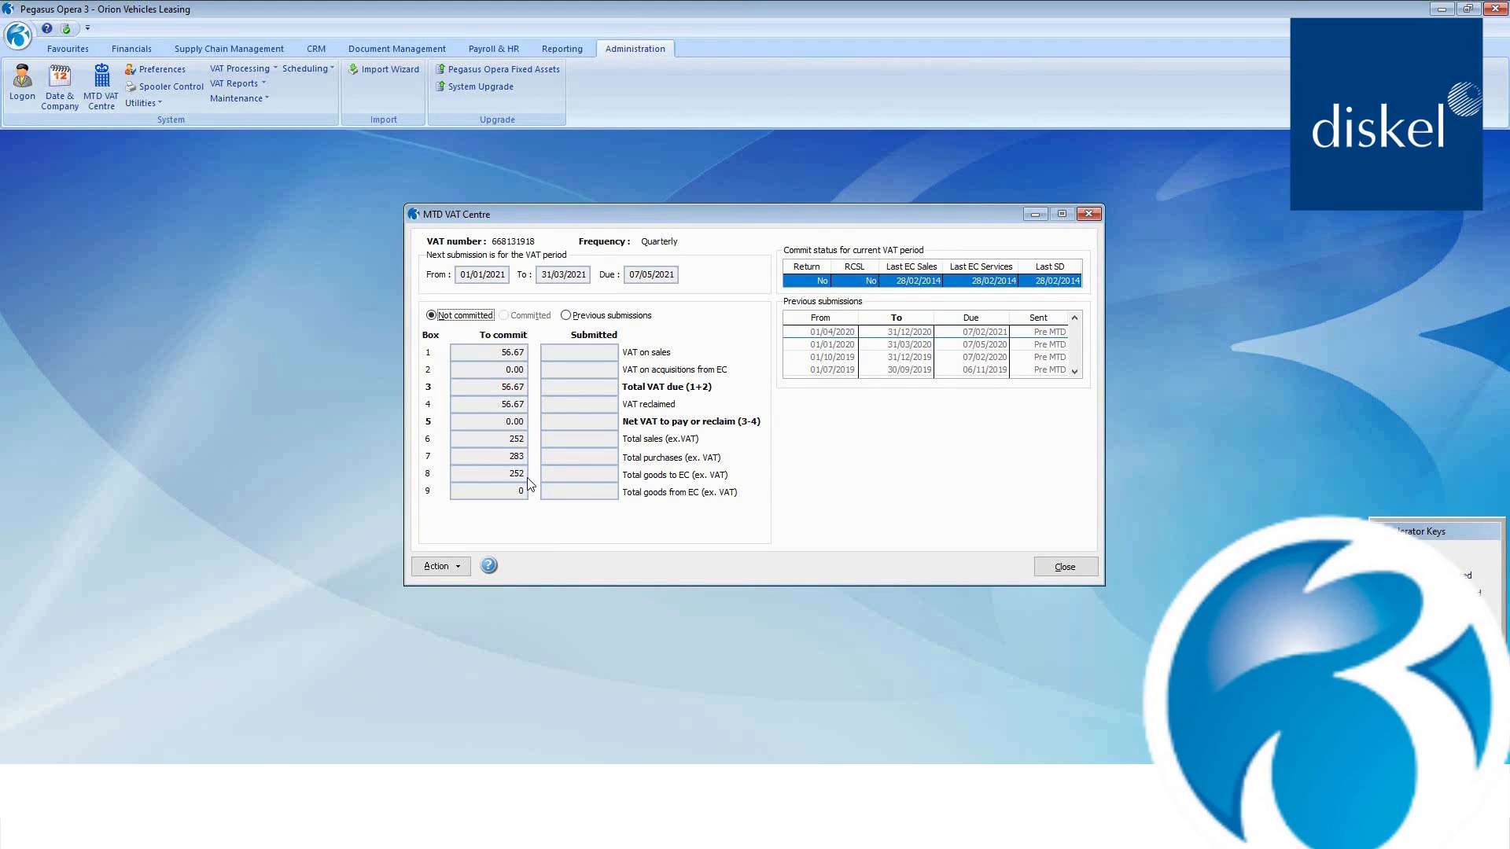
left_click(431, 567)
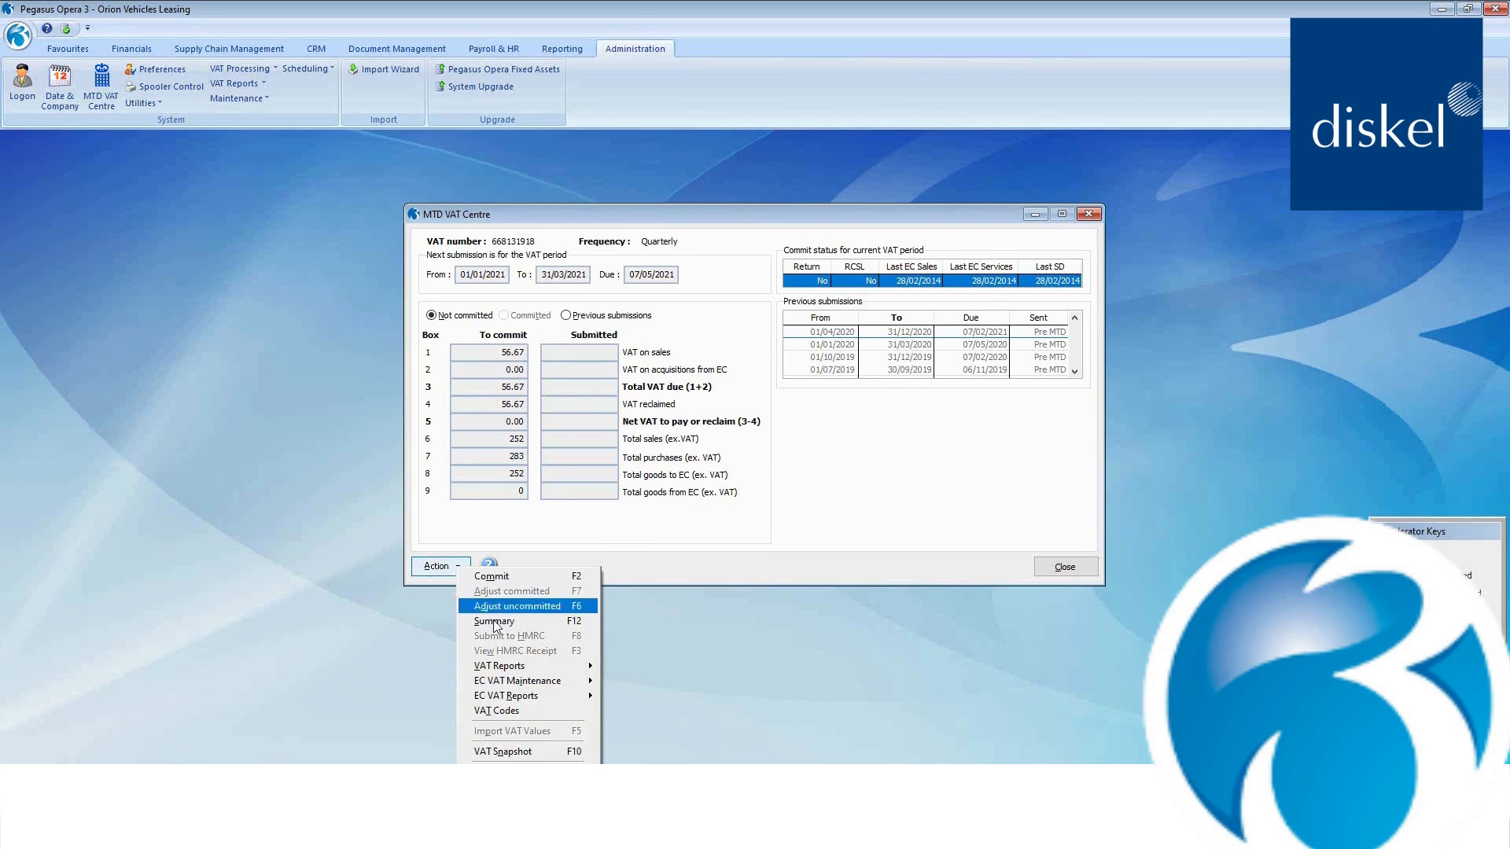
mouse_move(548, 669)
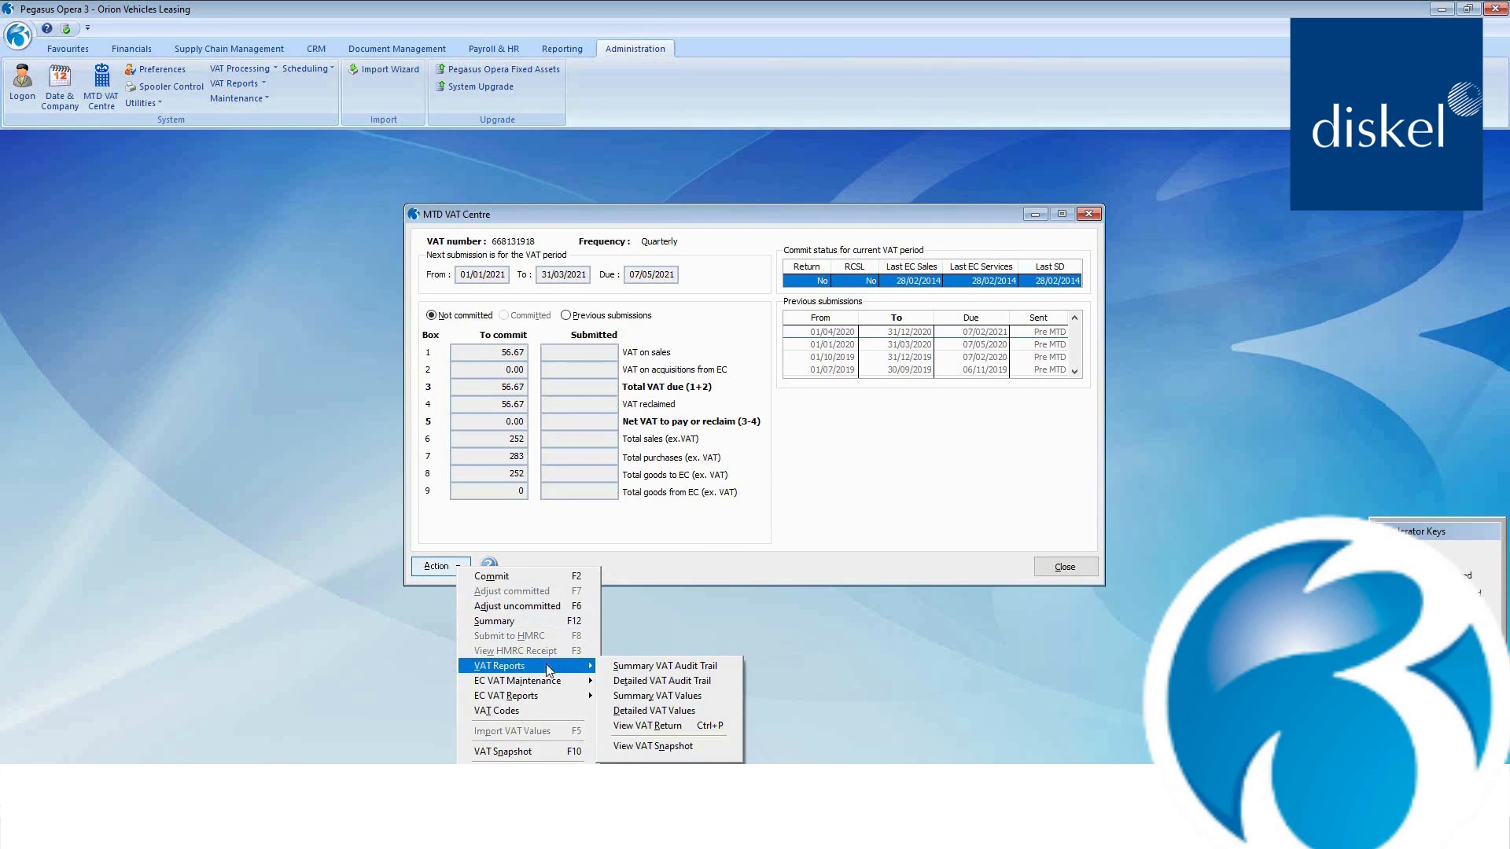
left_click(639, 683)
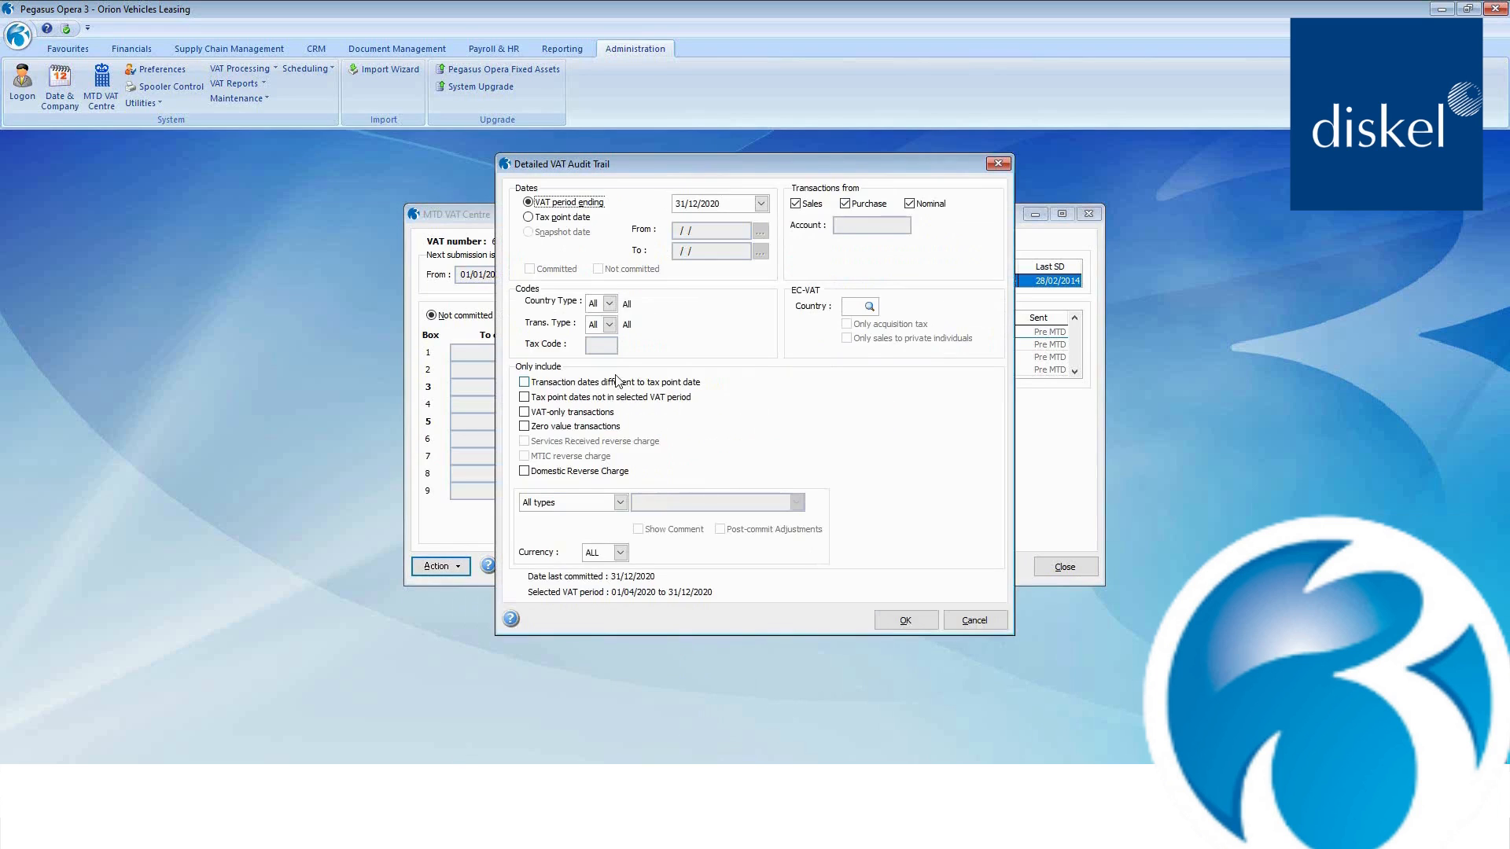
Limit the audit trail to not committed sales transactions by tax point date from 01/01/2021, and continue to publishing.
left_click(845, 204)
left_click(911, 203)
left_click(554, 217)
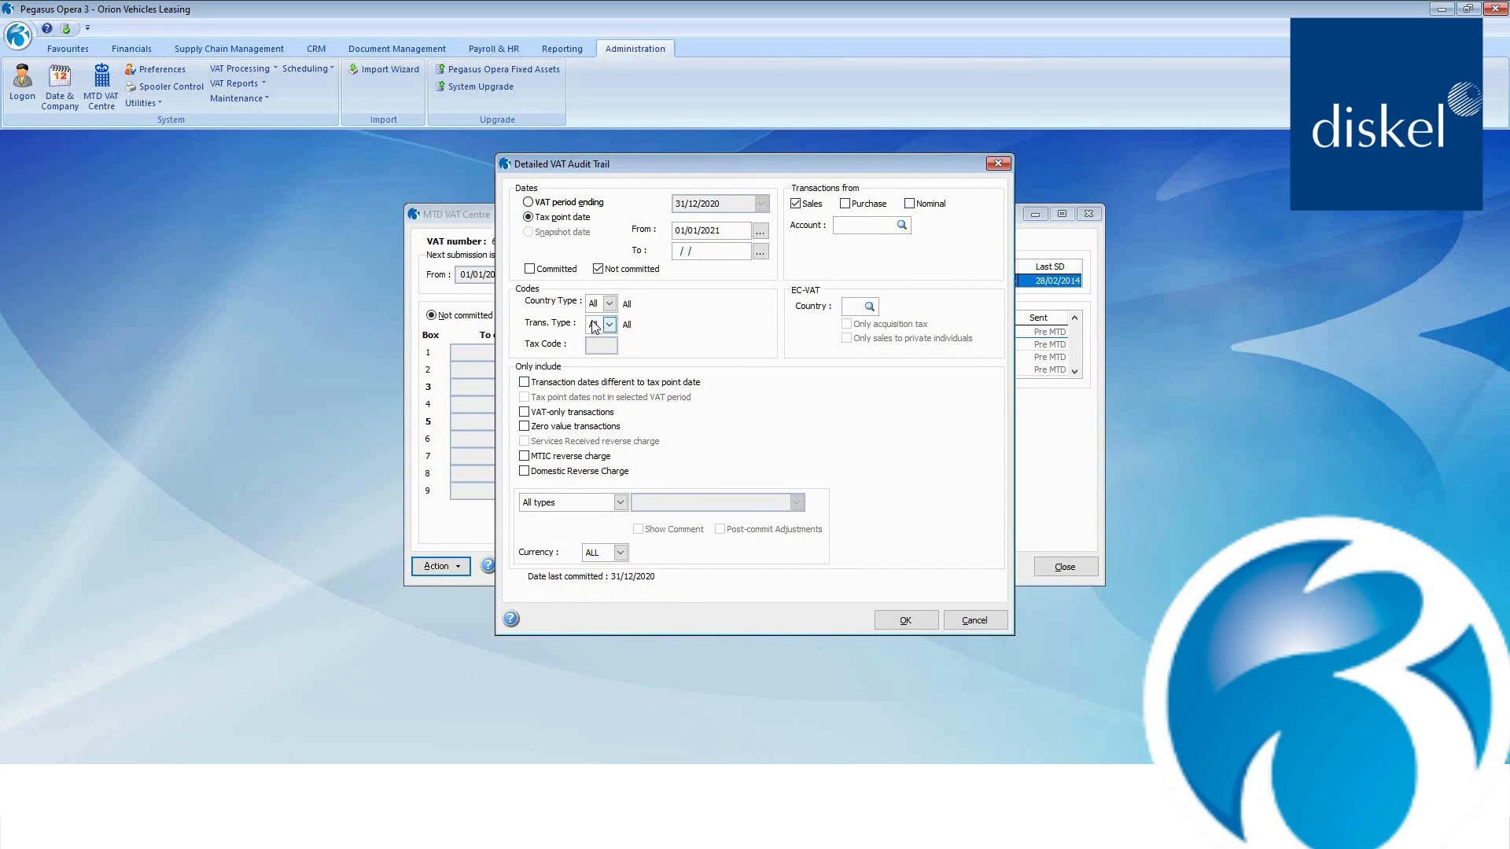
left_click(897, 619)
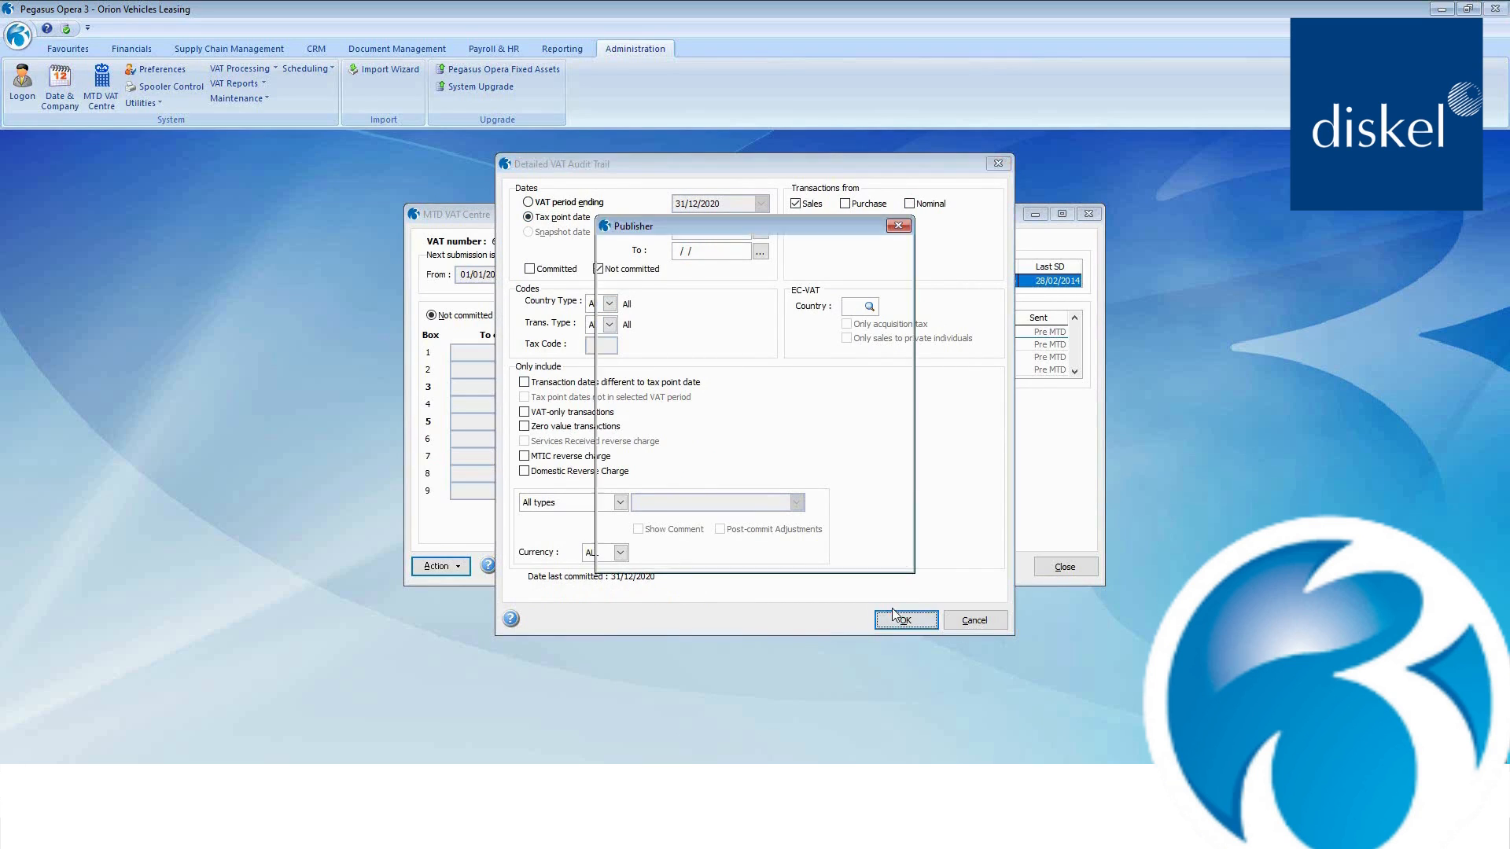
Publish the audit trail with the Excel Report layout to a file named DETAILEDVATAUDIT.
left_click(890, 292)
left_click(762, 318)
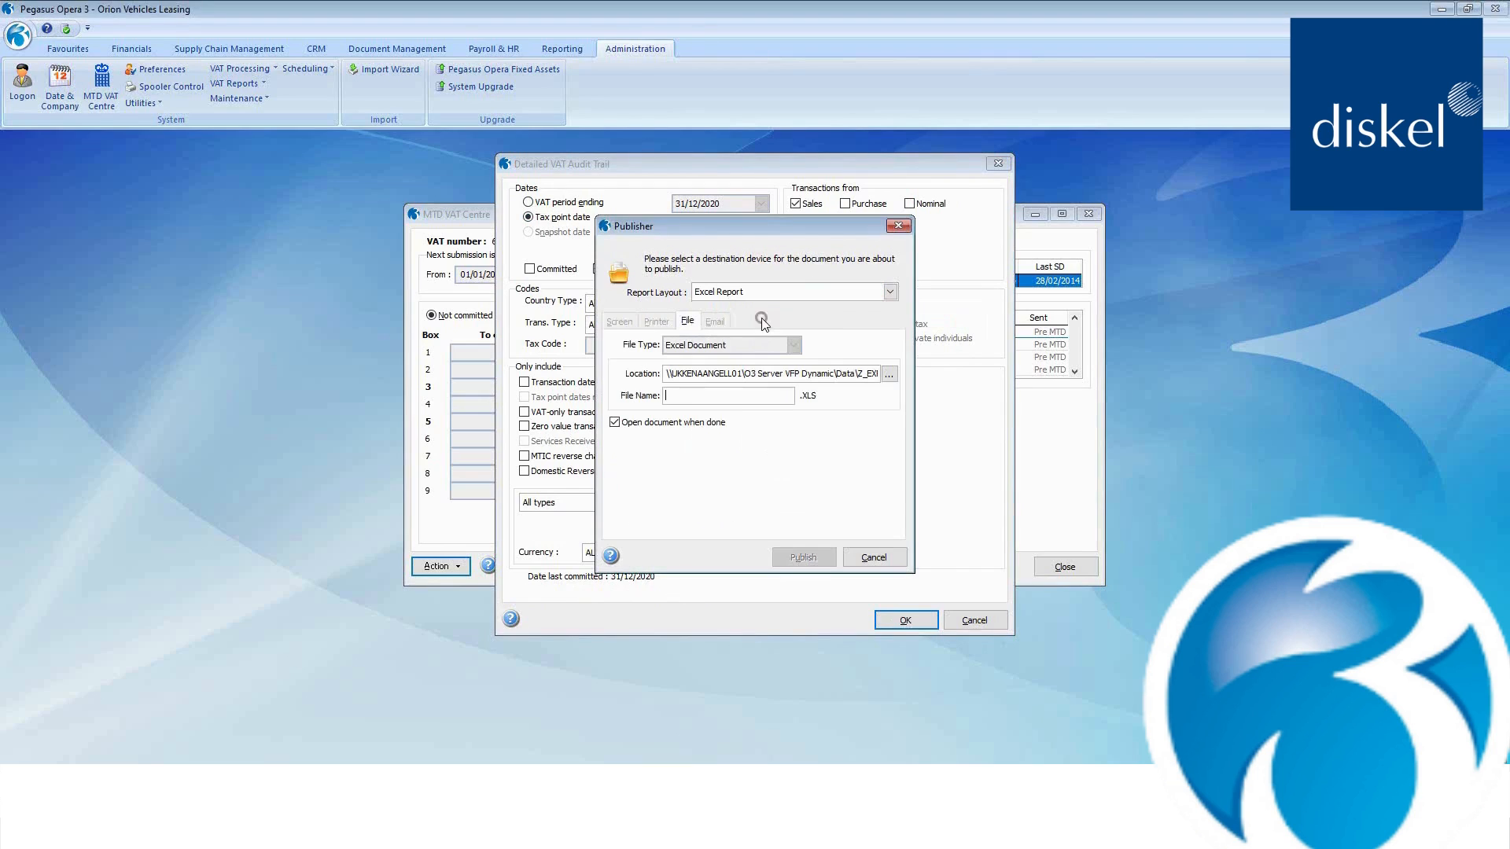
left_click(688, 397)
type("DETAILEDVATAUDIT")
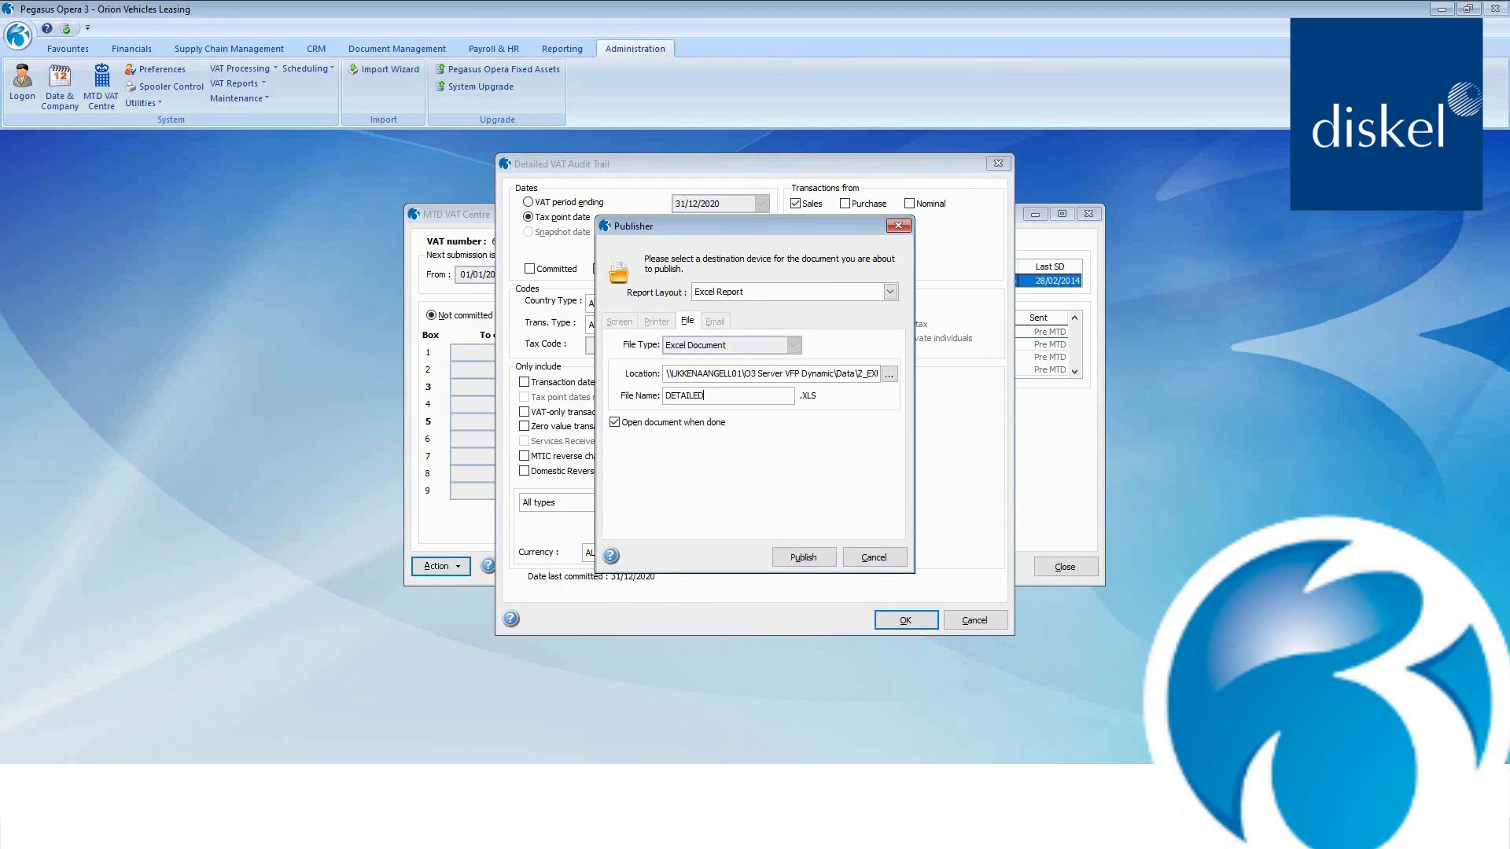
left_click(795, 553)
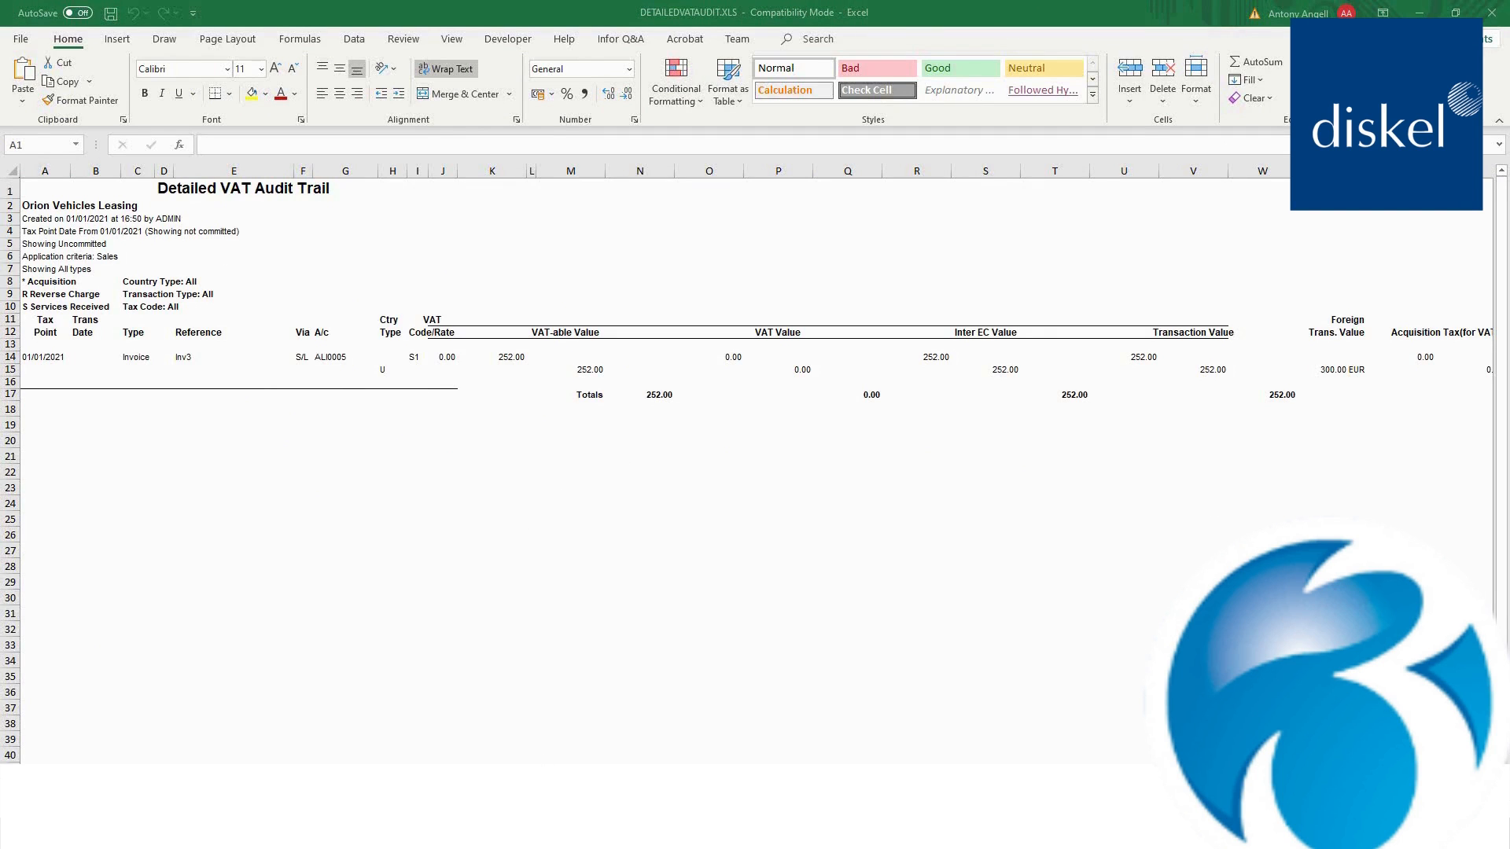
Return to Pegasus Opera 3 and start an uncommitted VAT adjustment with reference PVA Adjust and VAT code 8, EC SL PVA Adjustment.
left_click(406, 832)
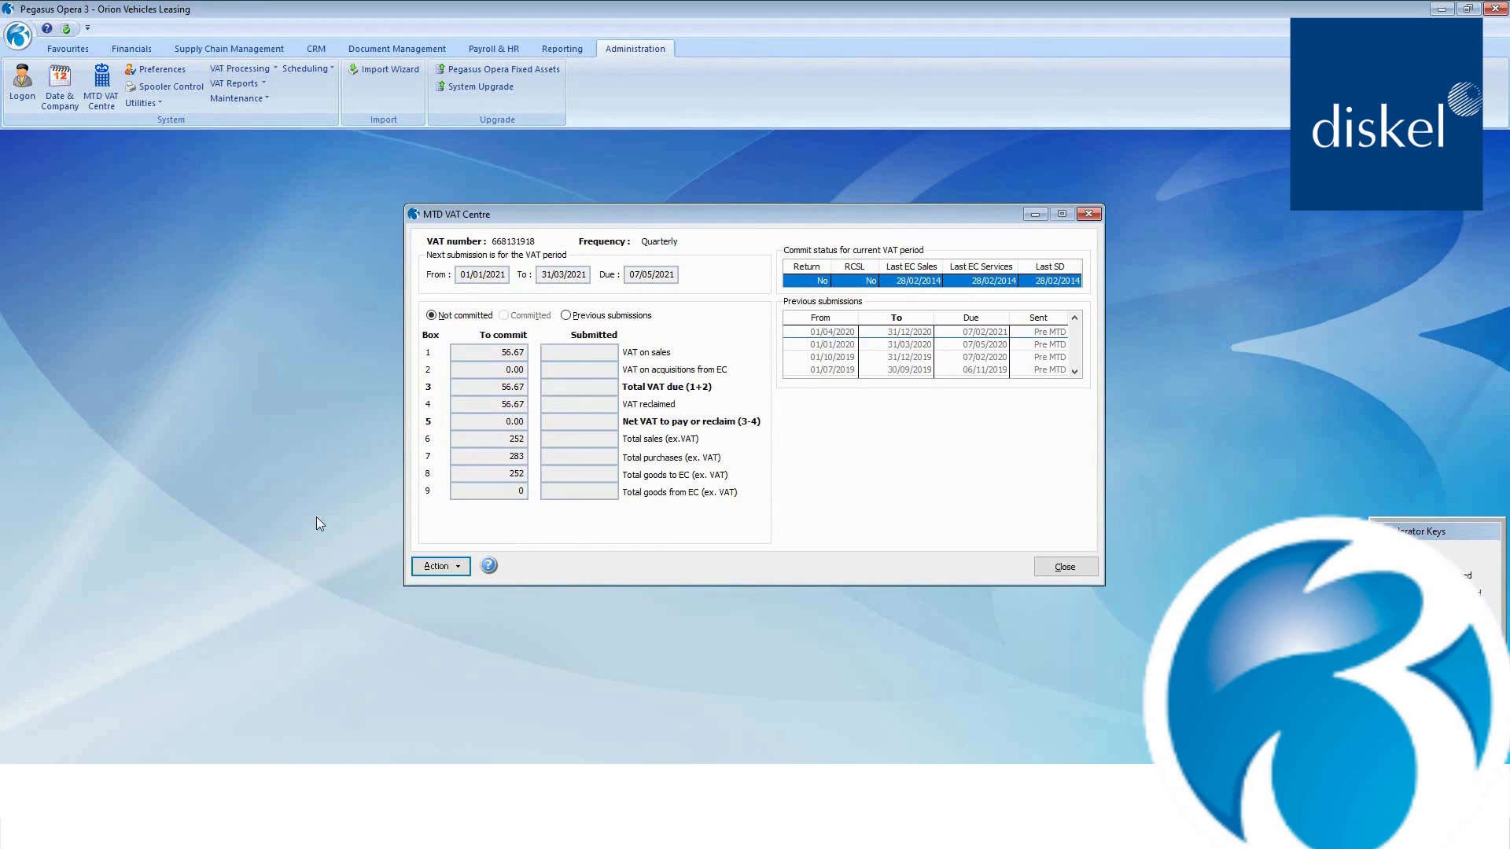
left_click(451, 567)
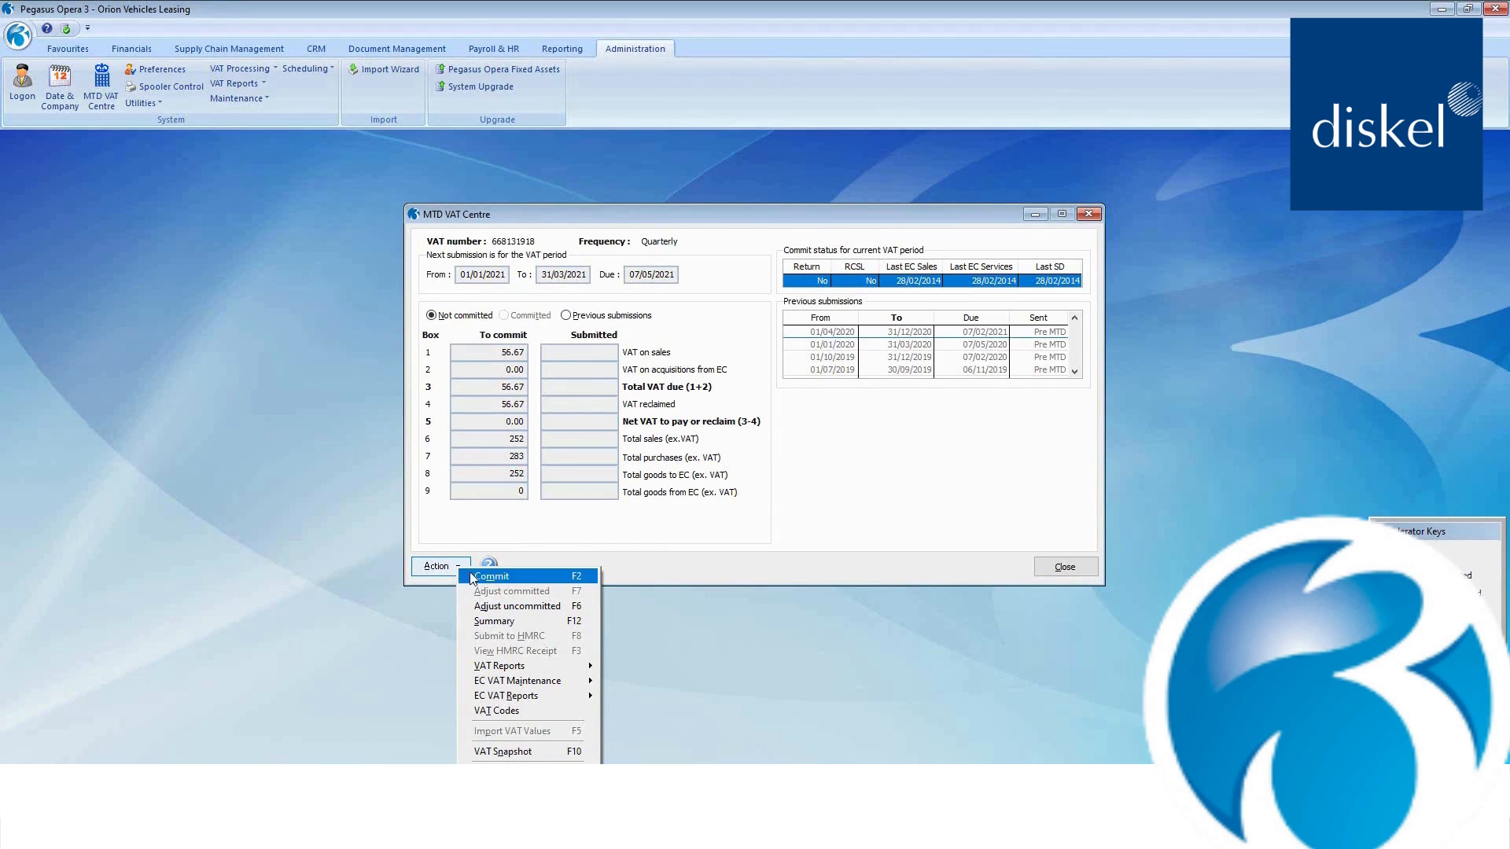
left_click(489, 607)
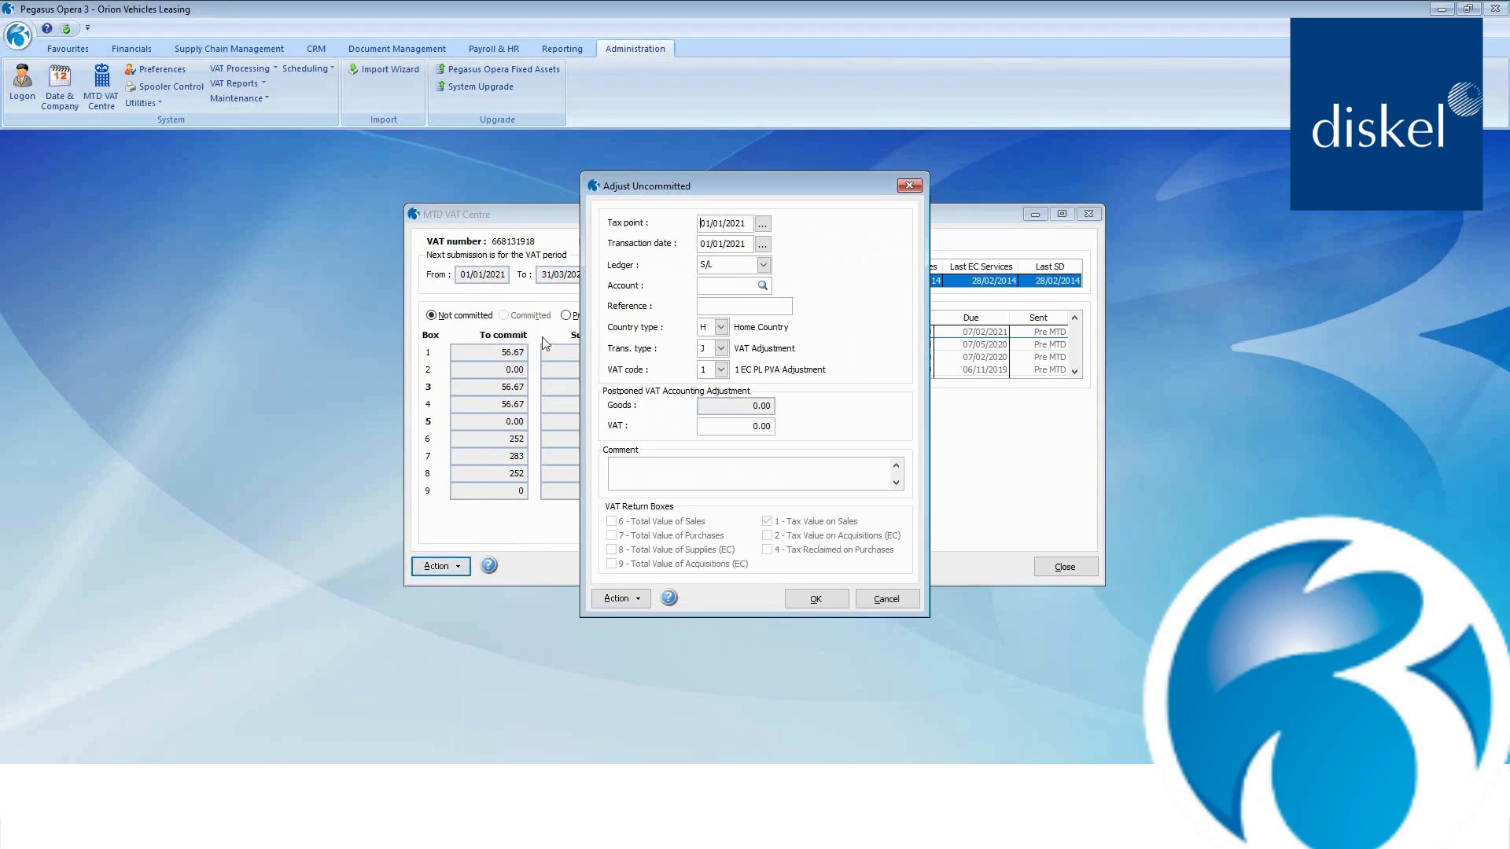
left_click(711, 304)
type("PVA Adjust")
key("Tab")
left_click(721, 369)
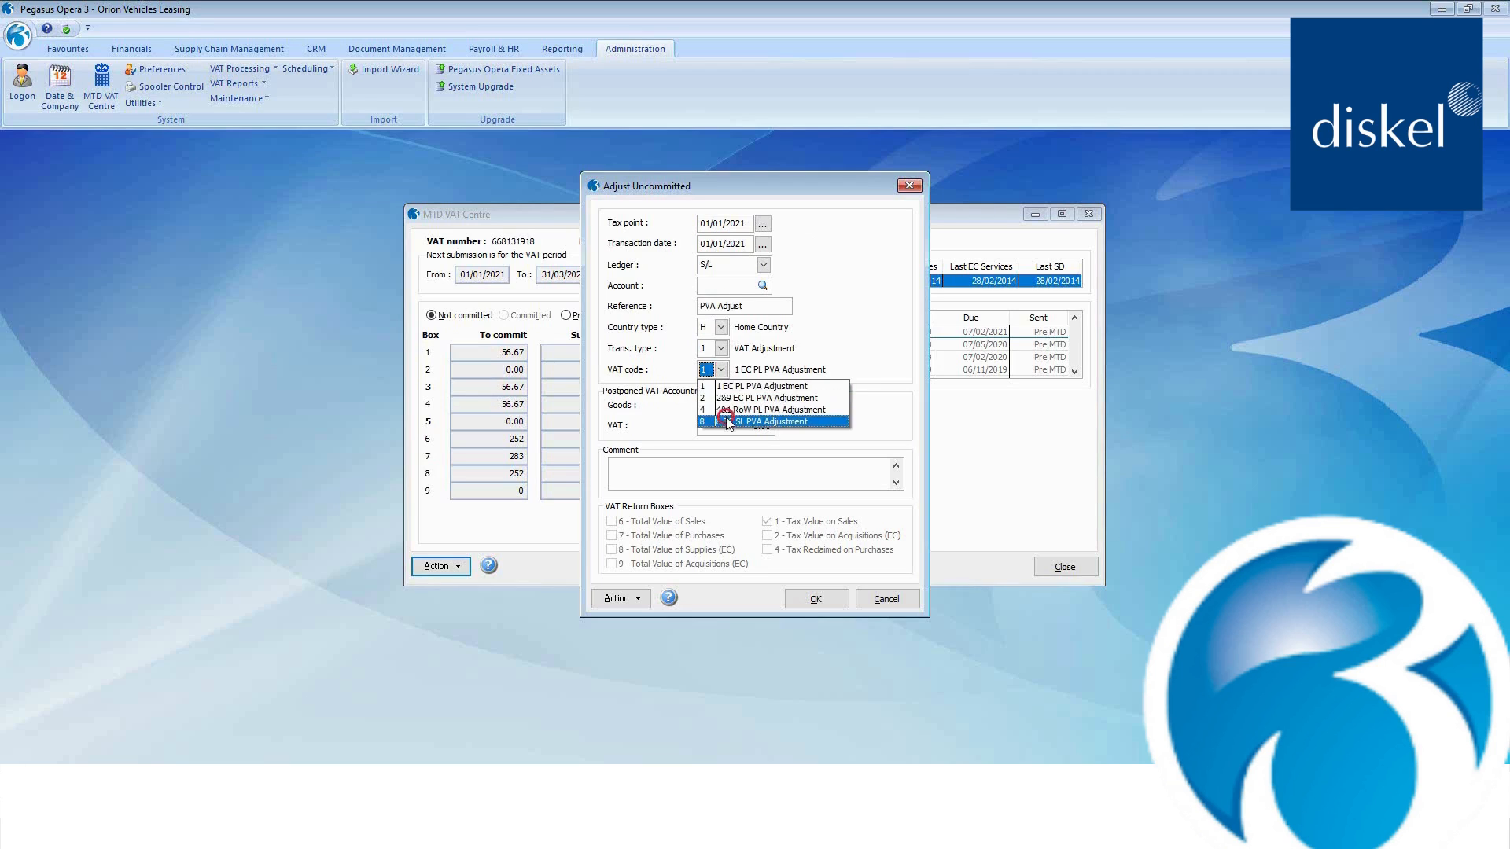
left_click(730, 423)
Enter the goods adjustment that brings box 8 to zero, comment it PVA Adjust, post it, and close the MTD VAT Centre.
left_click(730, 405)
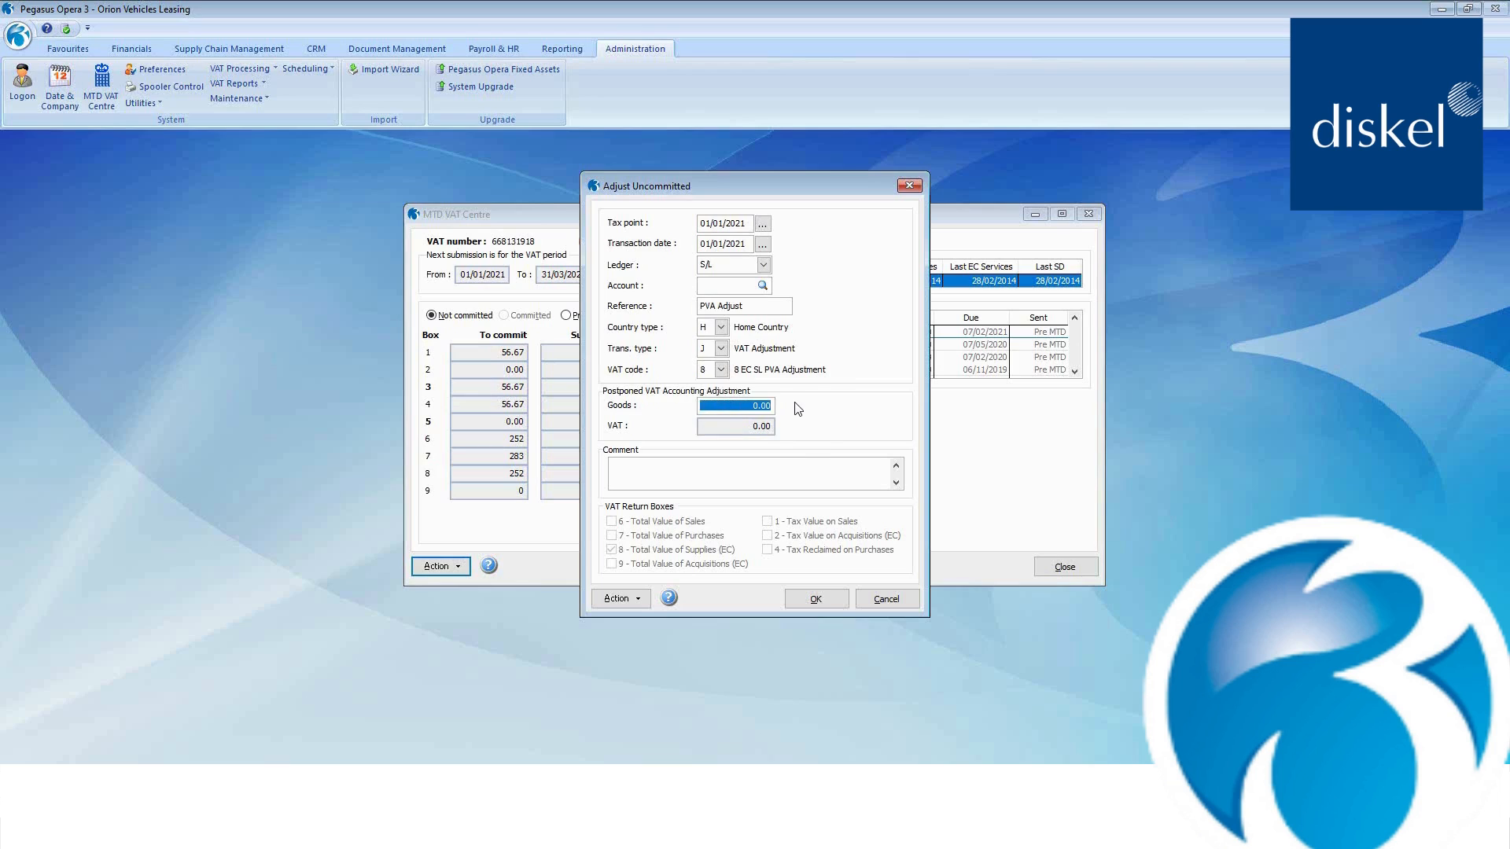
key("BackSpace")
left_click(745, 473)
type("PVA Adjust")
left_click(812, 603)
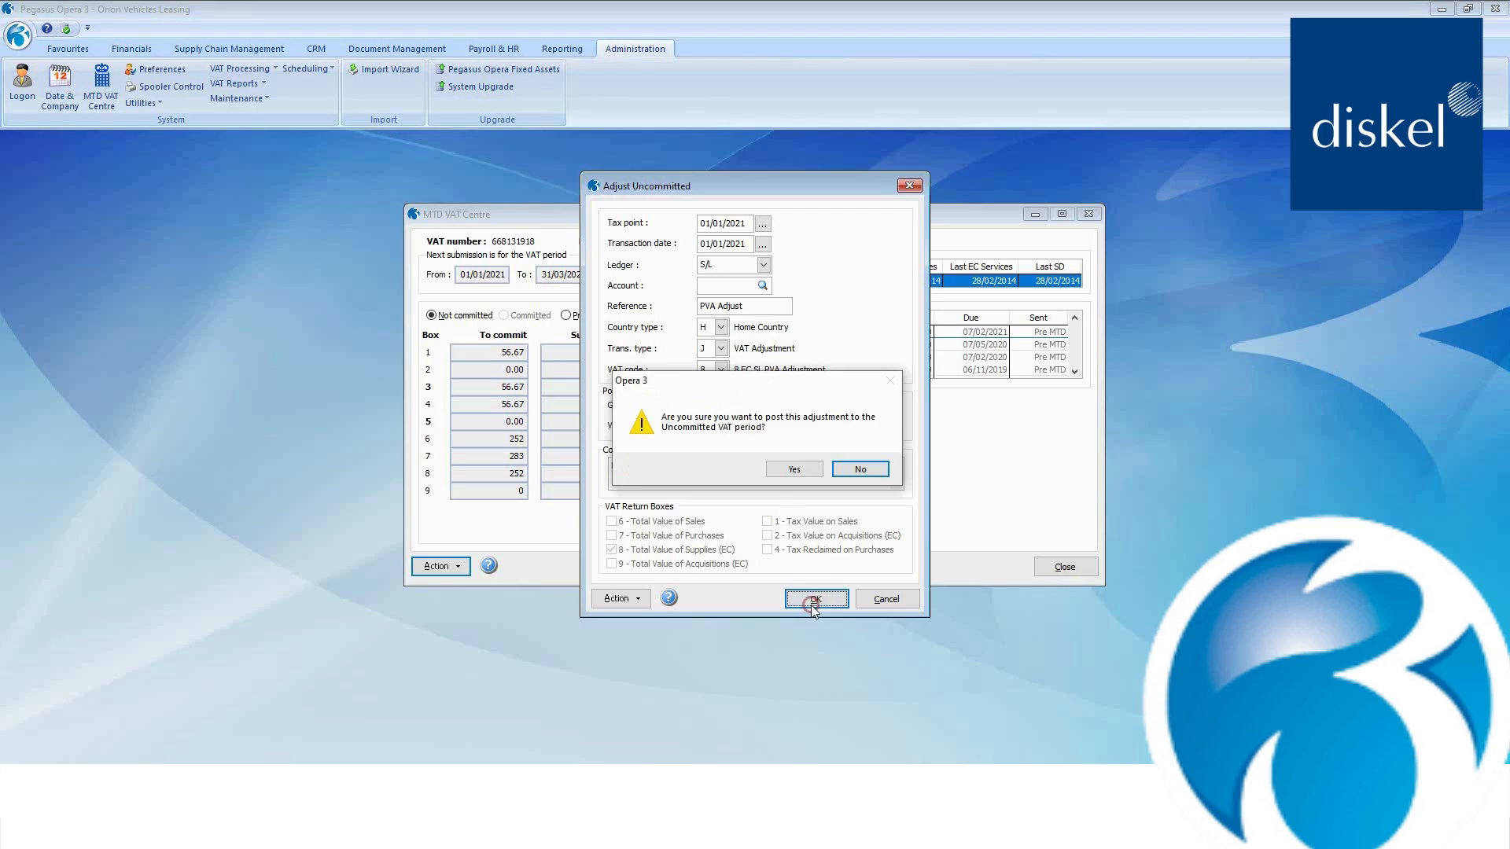
left_click(796, 469)
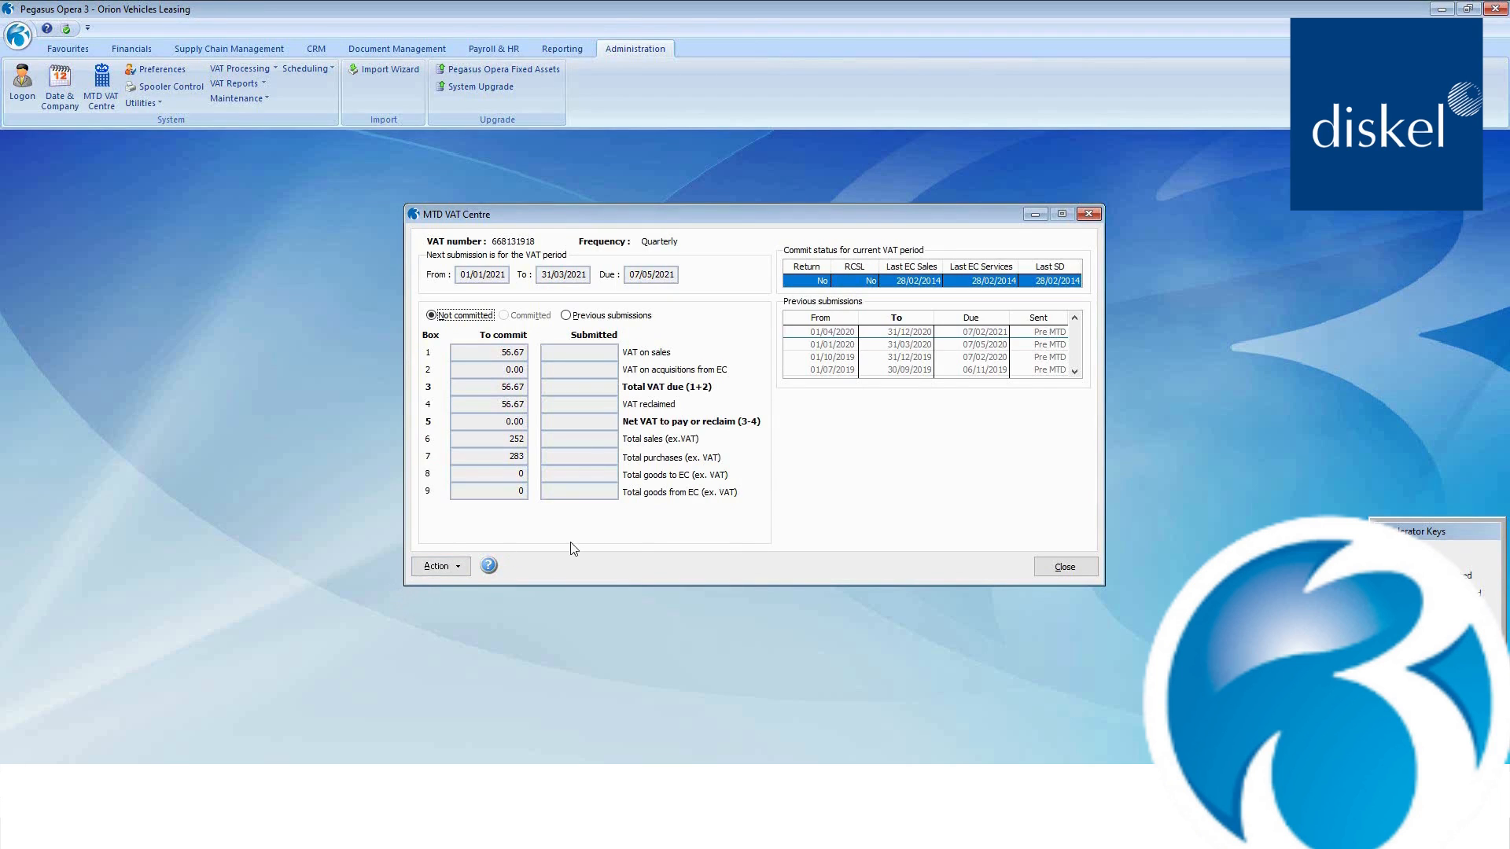
left_click(1056, 573)
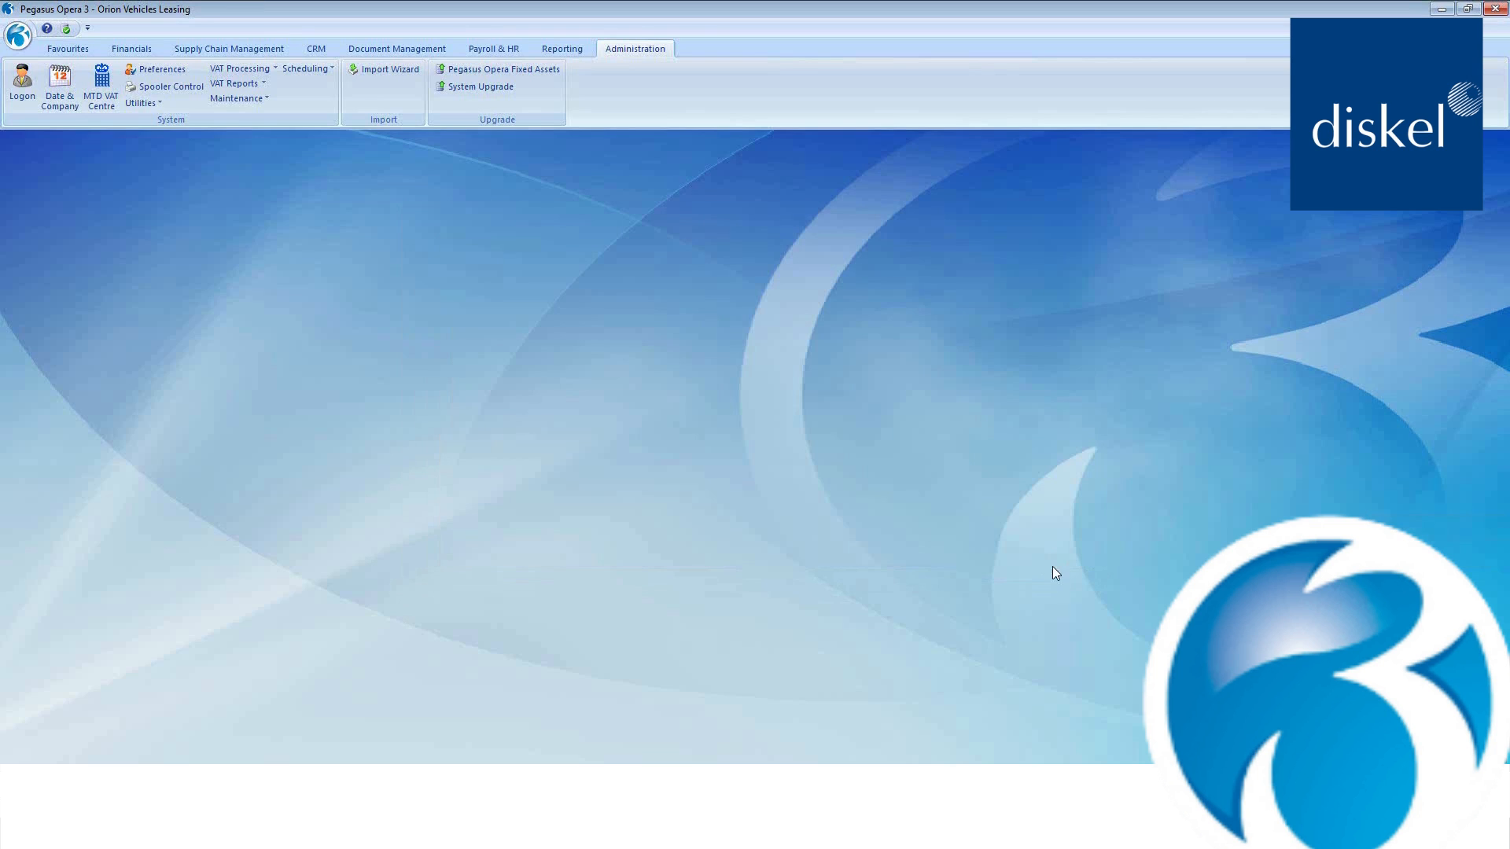